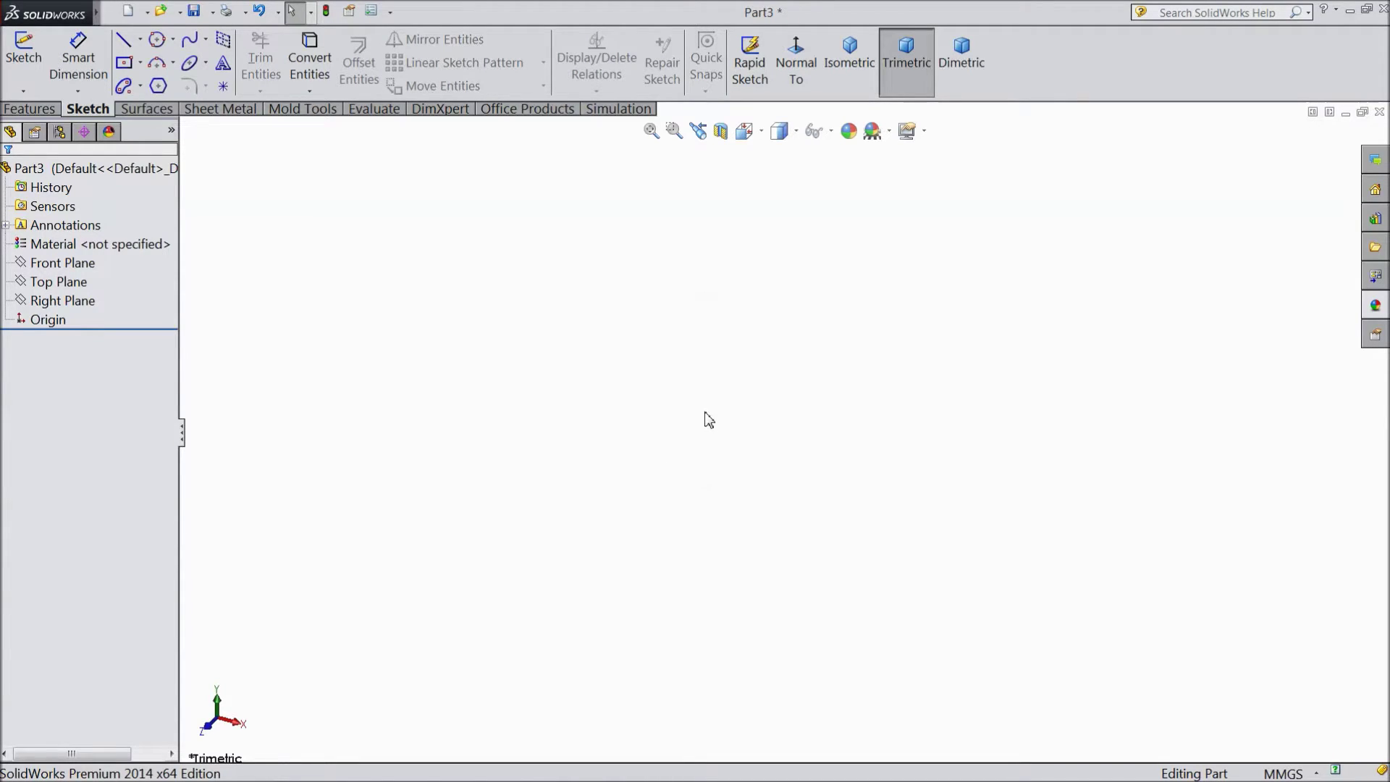
Select the Top Plane in the empty part's design tree.
left_click(58, 281)
Open Sketch1 on the Top Plane, dismiss the unsaved-document notice, and show the ellipse-type tools.
left_click(70, 262)
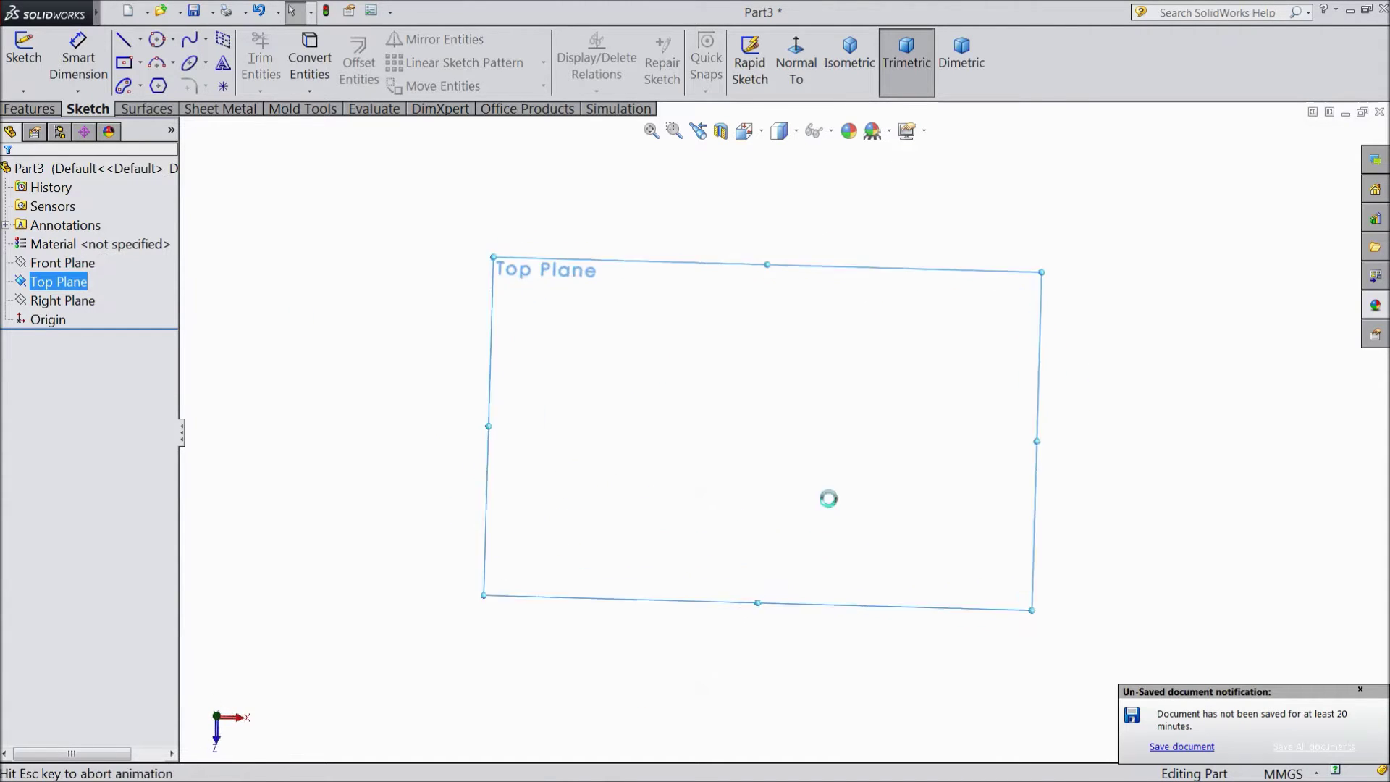
left_click(1361, 692)
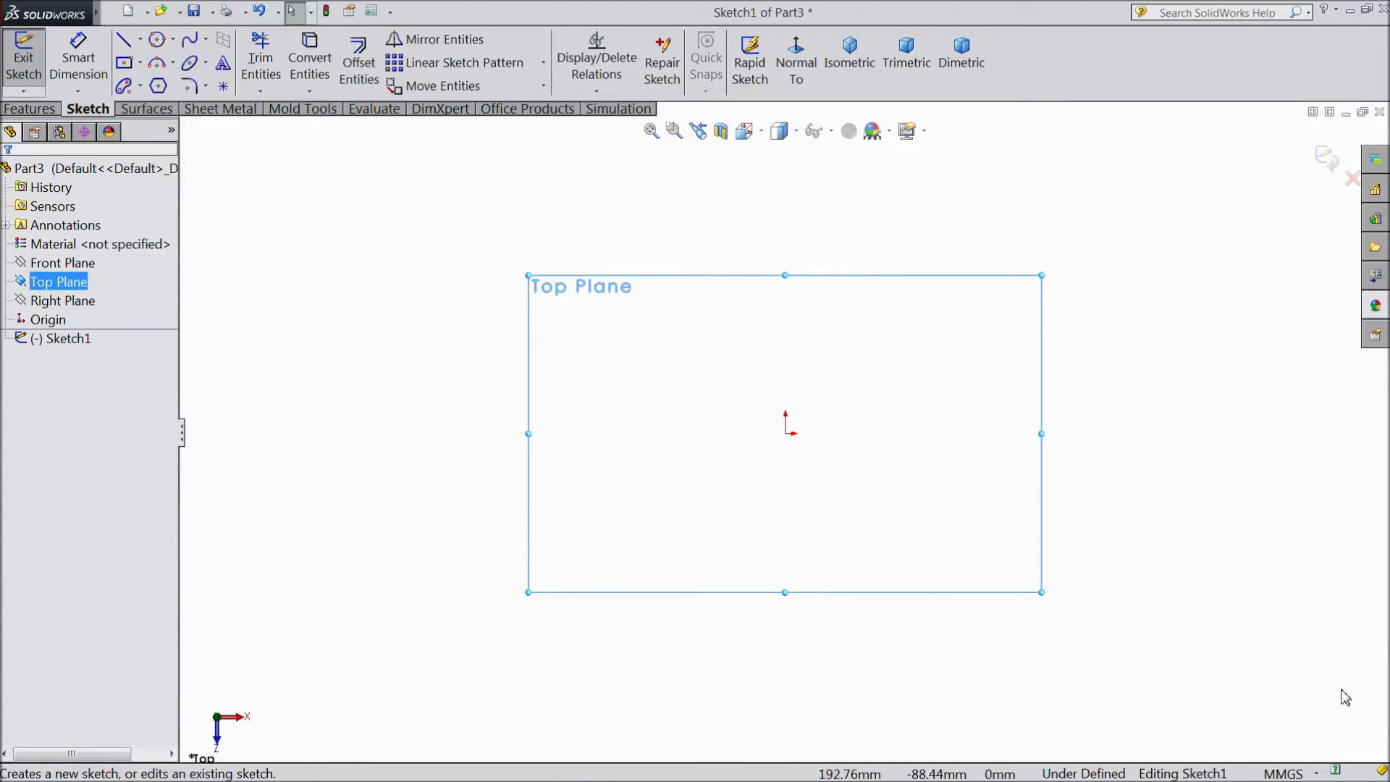
left_click(206, 63)
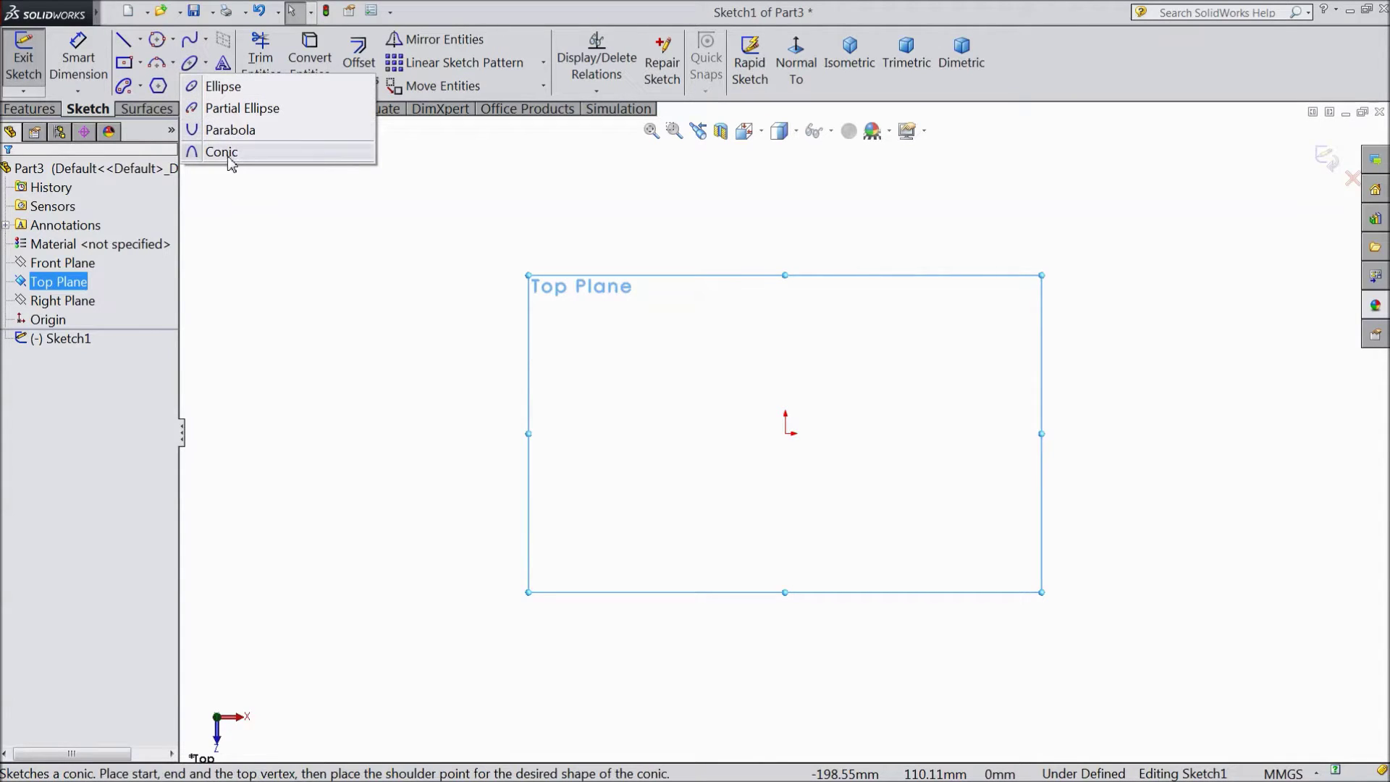
Draw a full ellipse with a horizontal major axis, centred left of the origin.
left_click(222, 87)
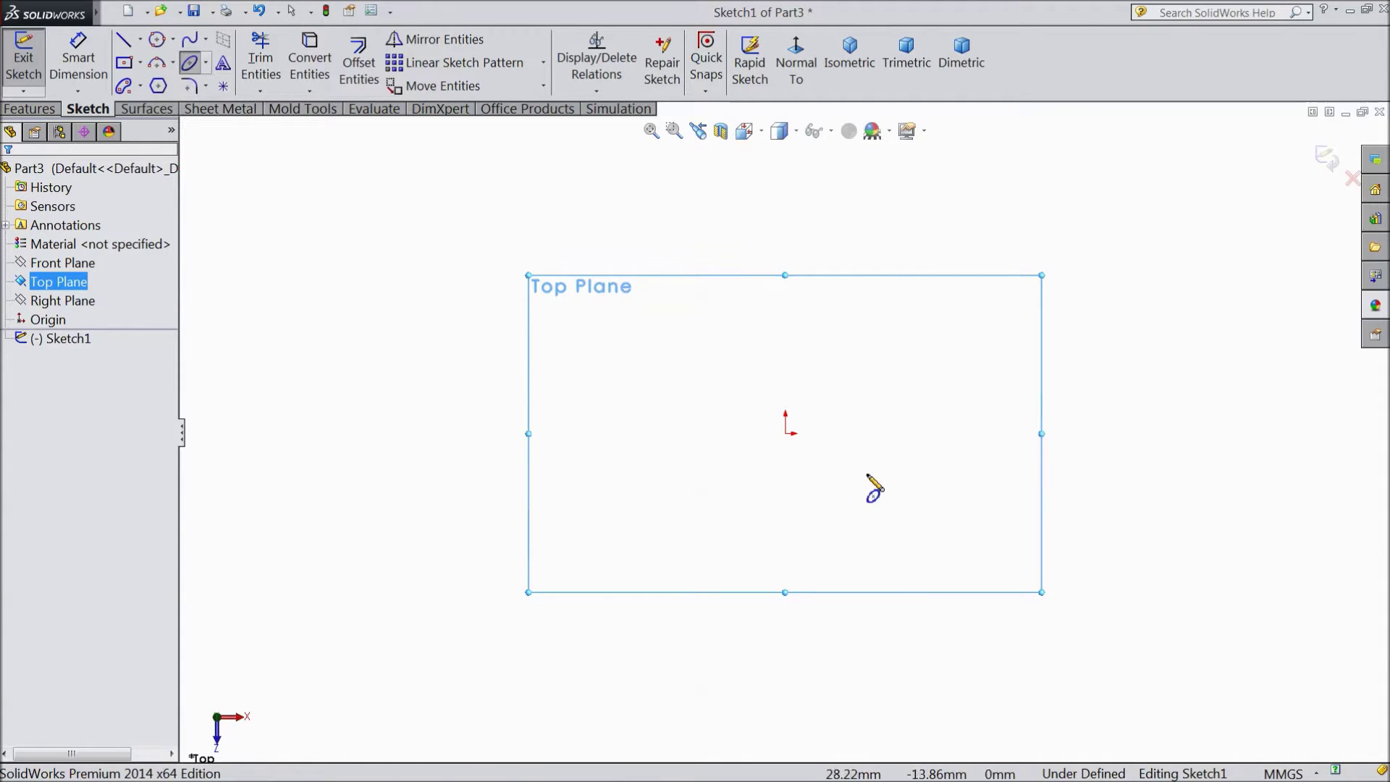
left_click(560, 433)
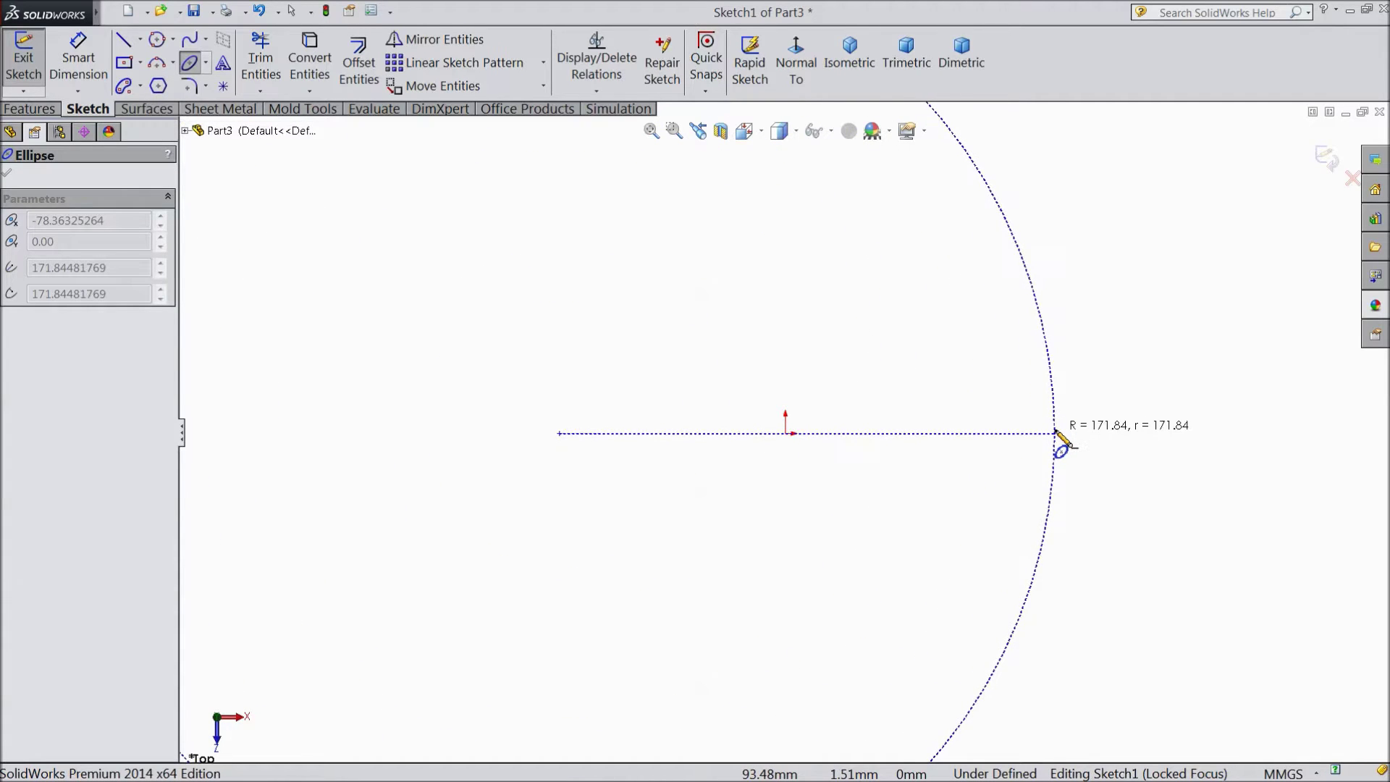
left_click(1056, 433)
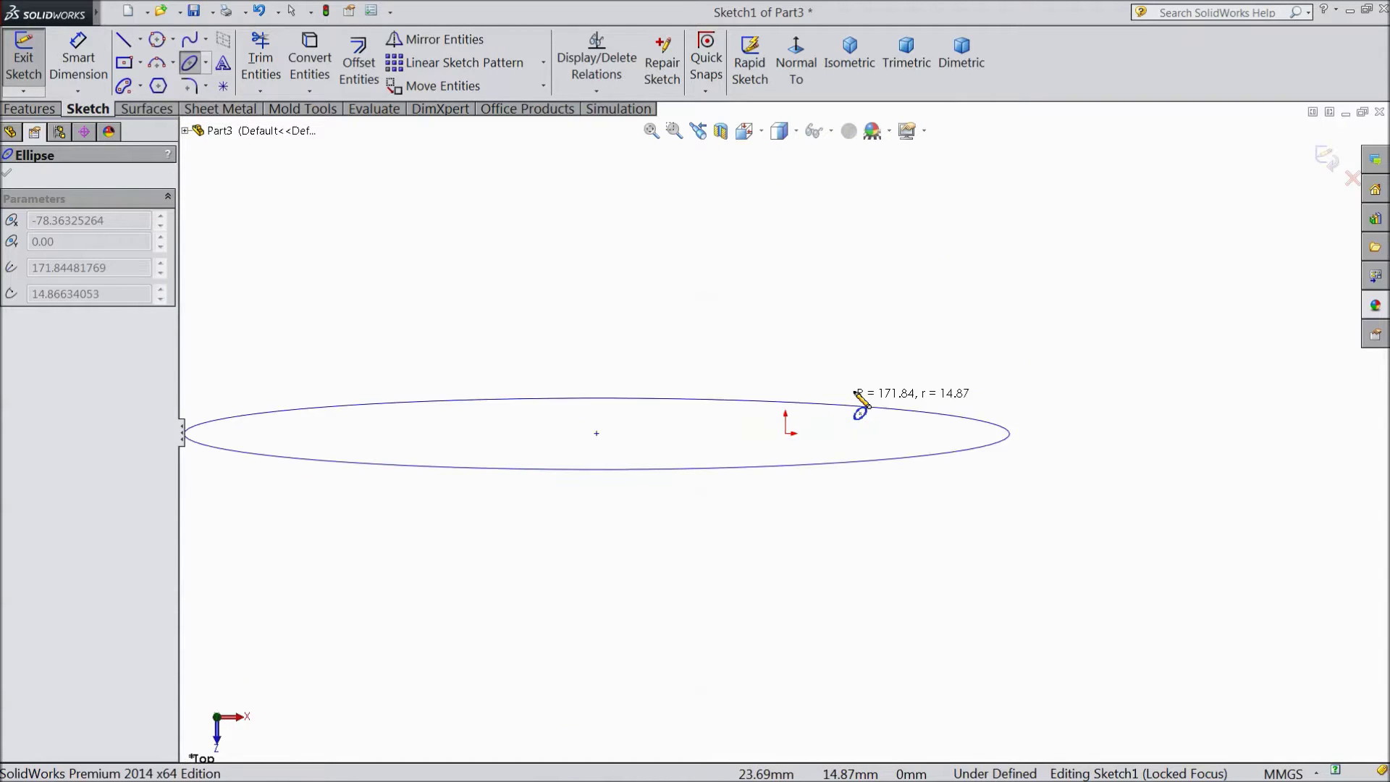
key("z")
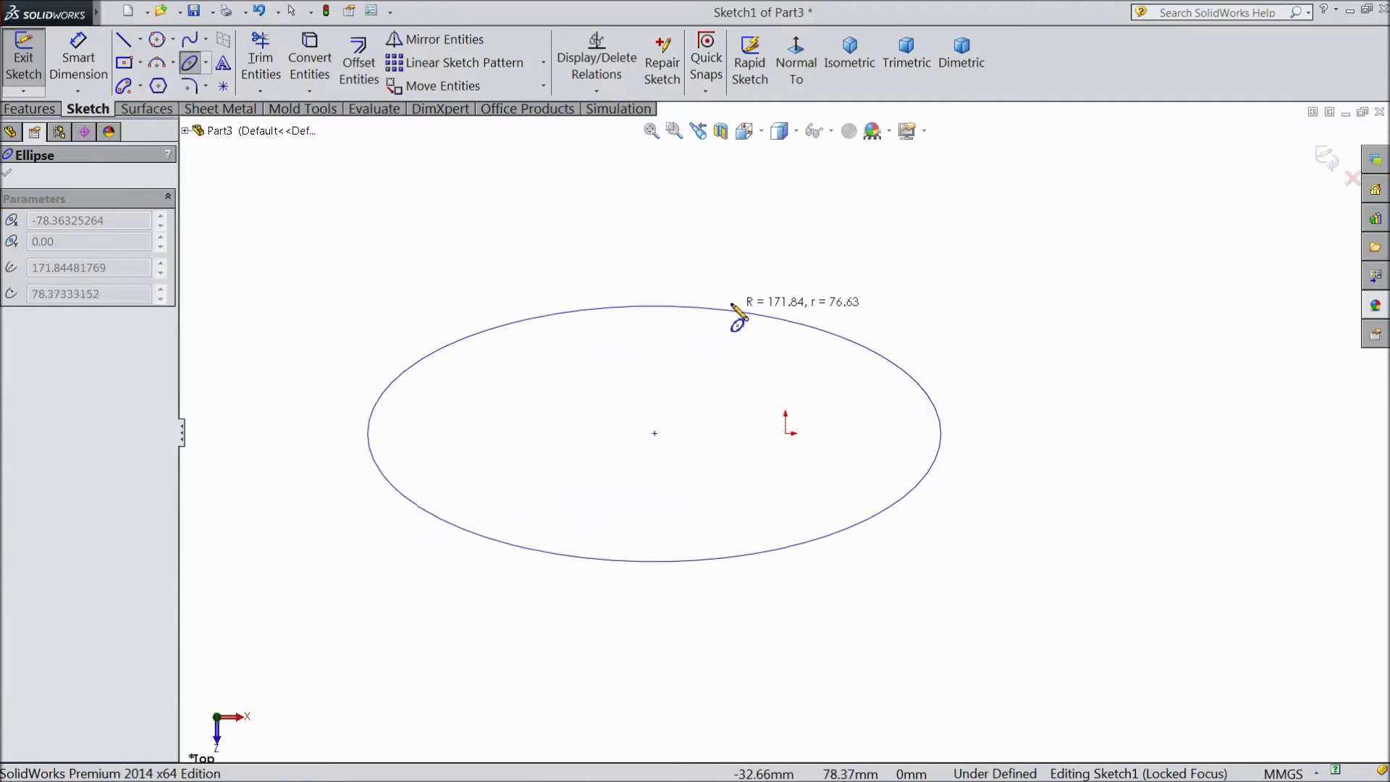
left_click(693, 569)
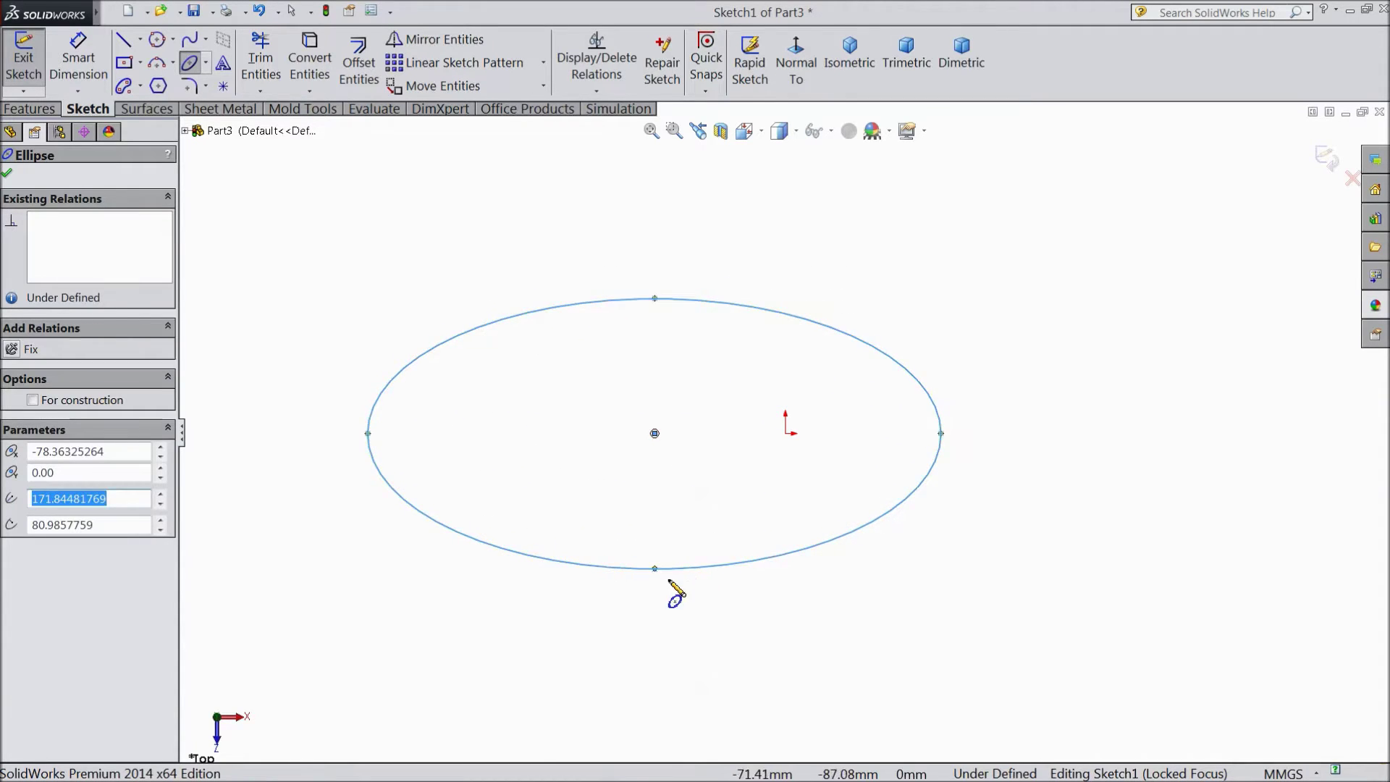
left_click(8, 174)
Dimension the ellipse's vertical half-axis to 70, from its top point to the centre.
left_click(771, 390)
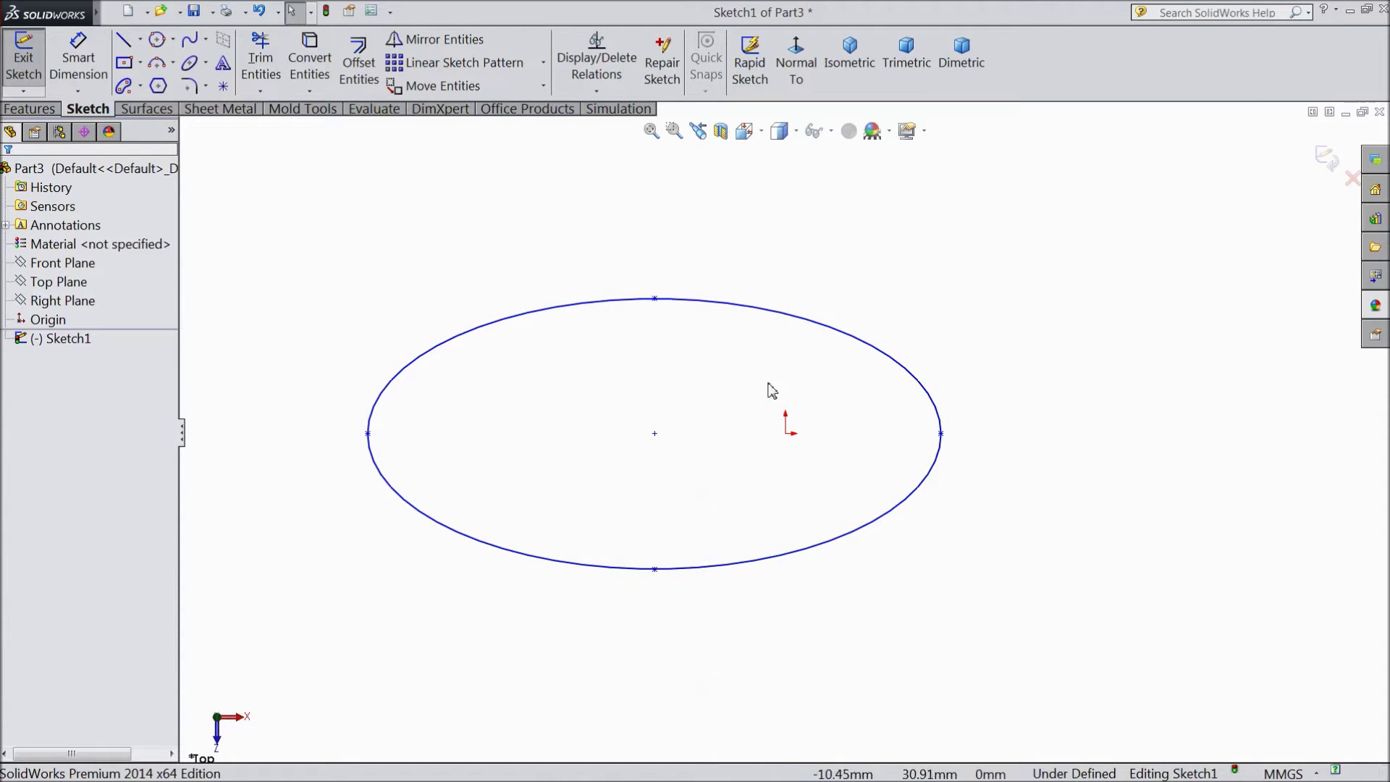
left_click(656, 300)
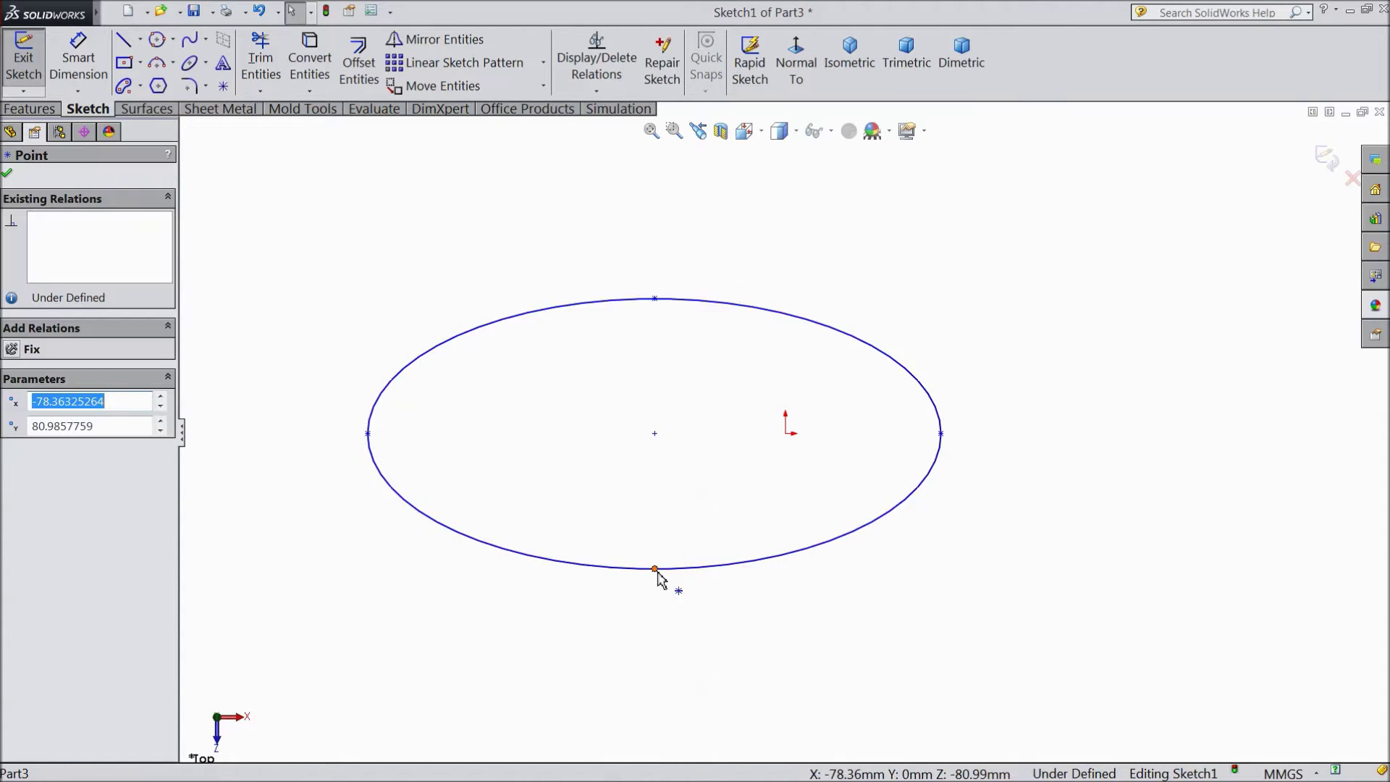
left_click(78, 58)
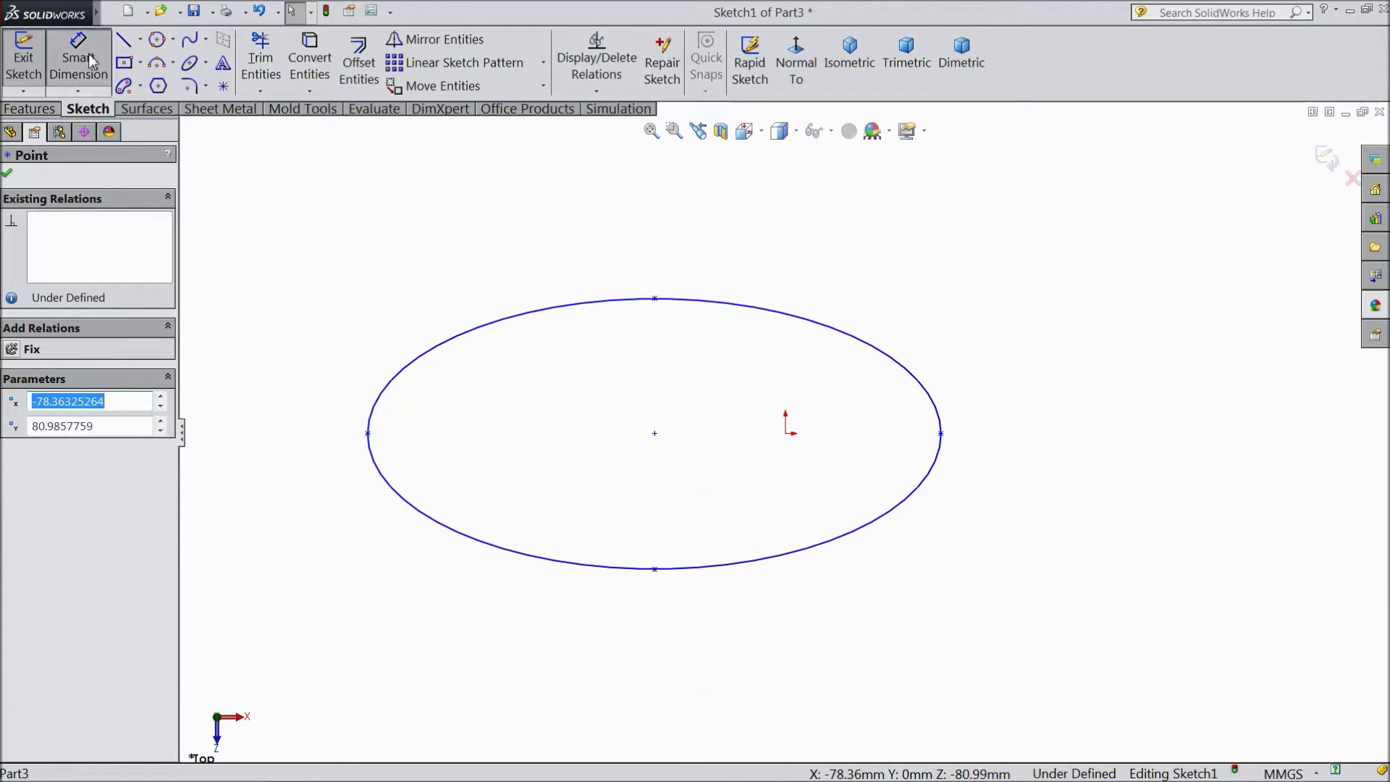
left_click(655, 300)
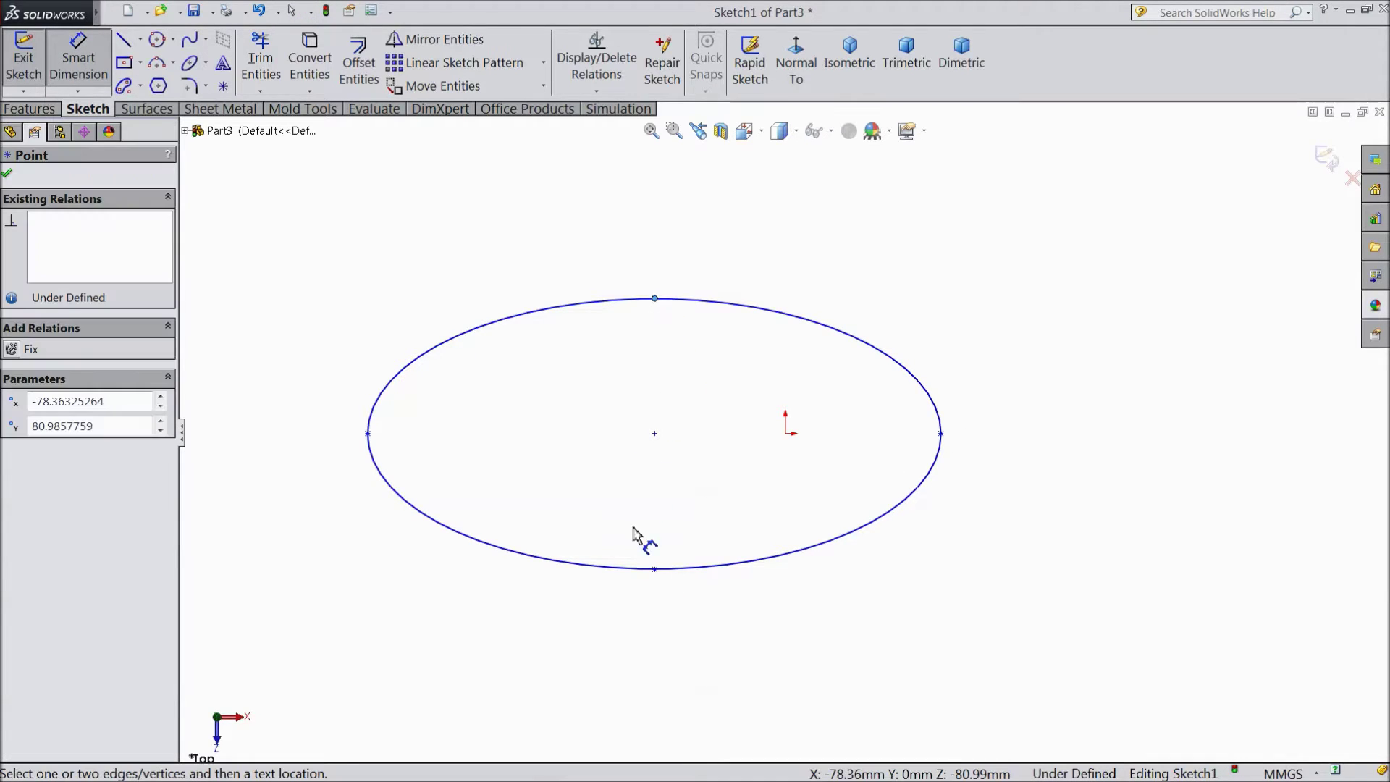
left_click(654, 434)
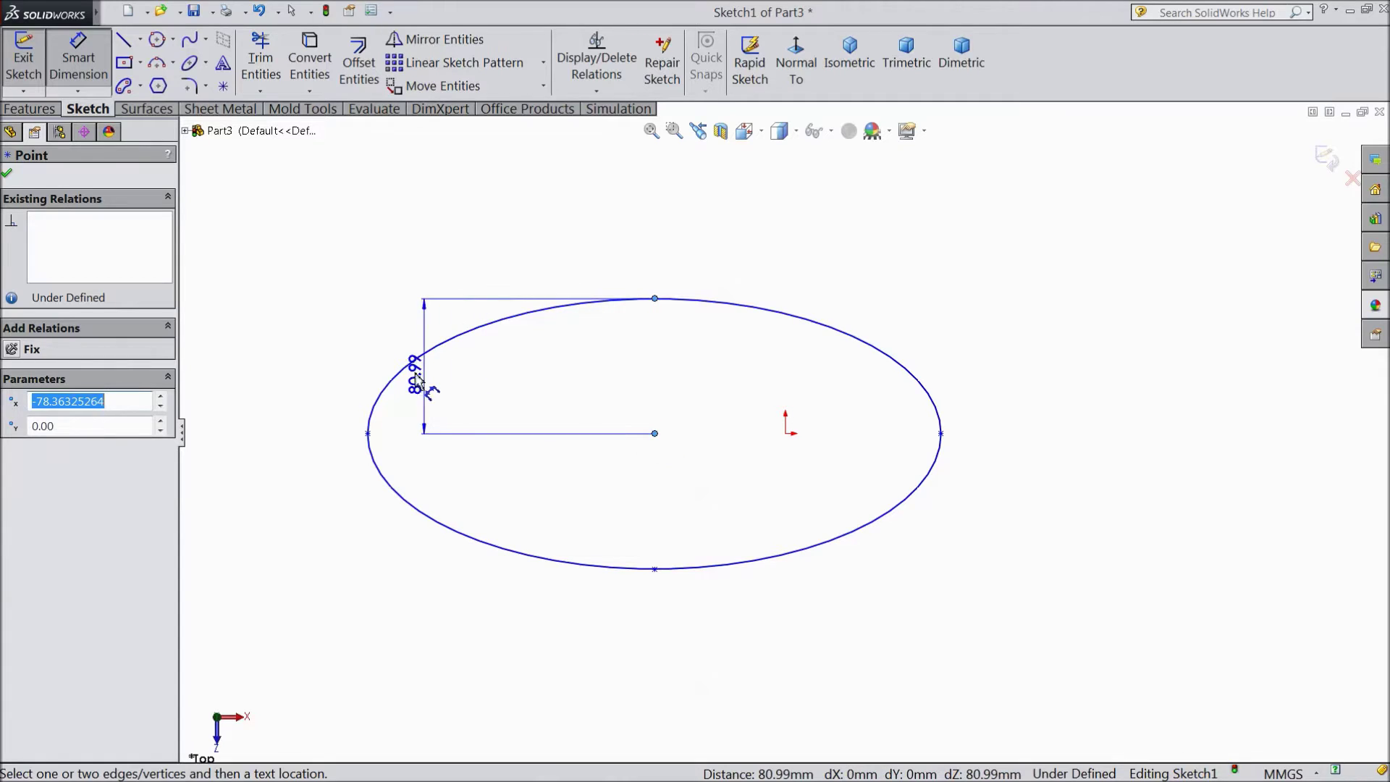
left_click(313, 371)
type("70")
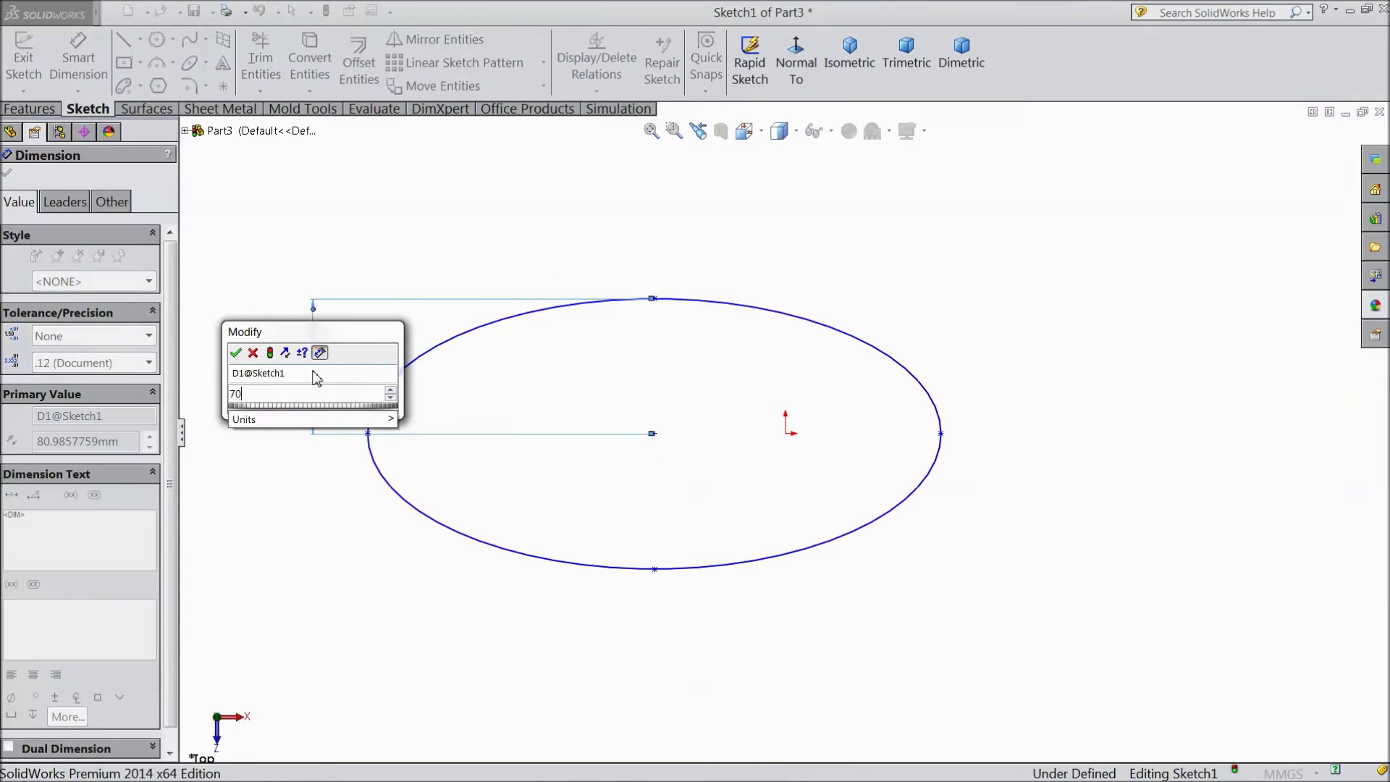
key("Return")
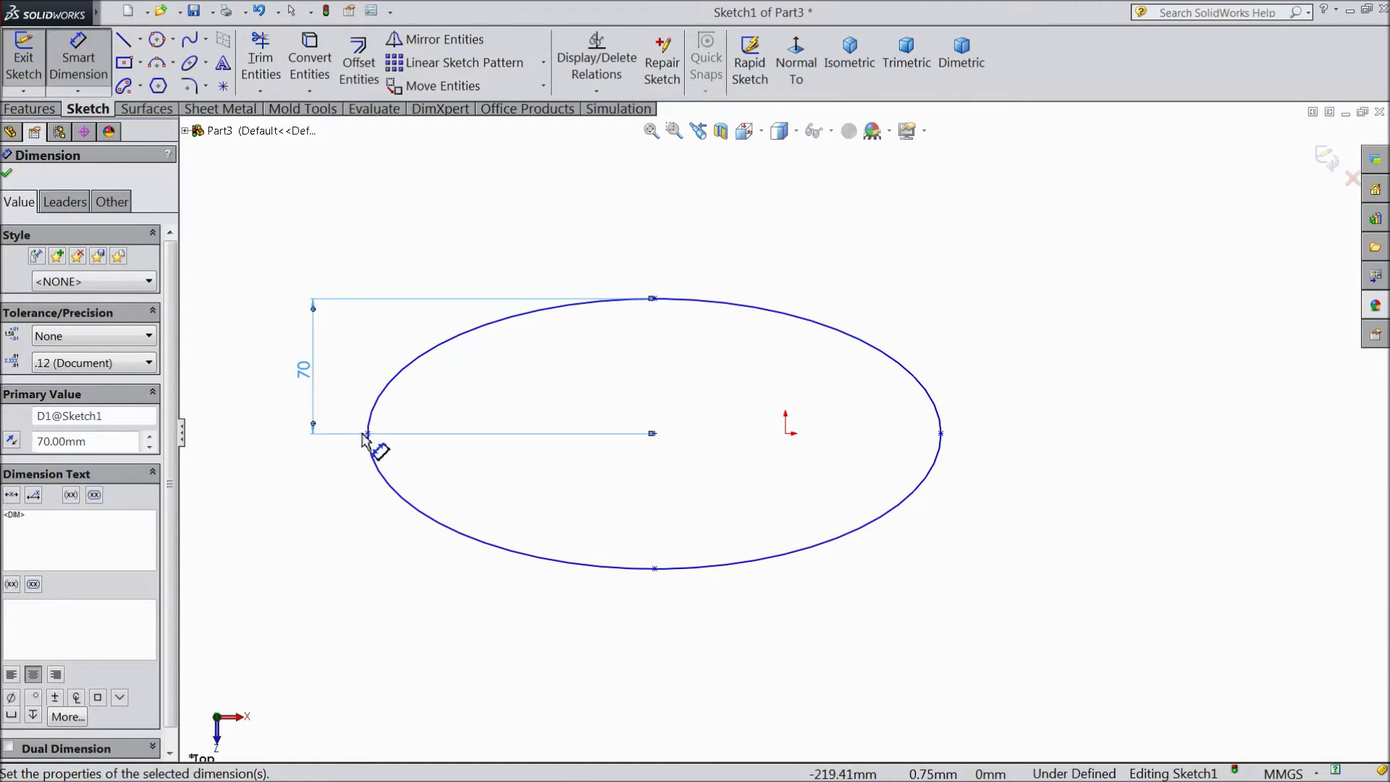
Dimension the horizontal half-axis to 100, from the left vertex to the centre.
left_click(368, 434)
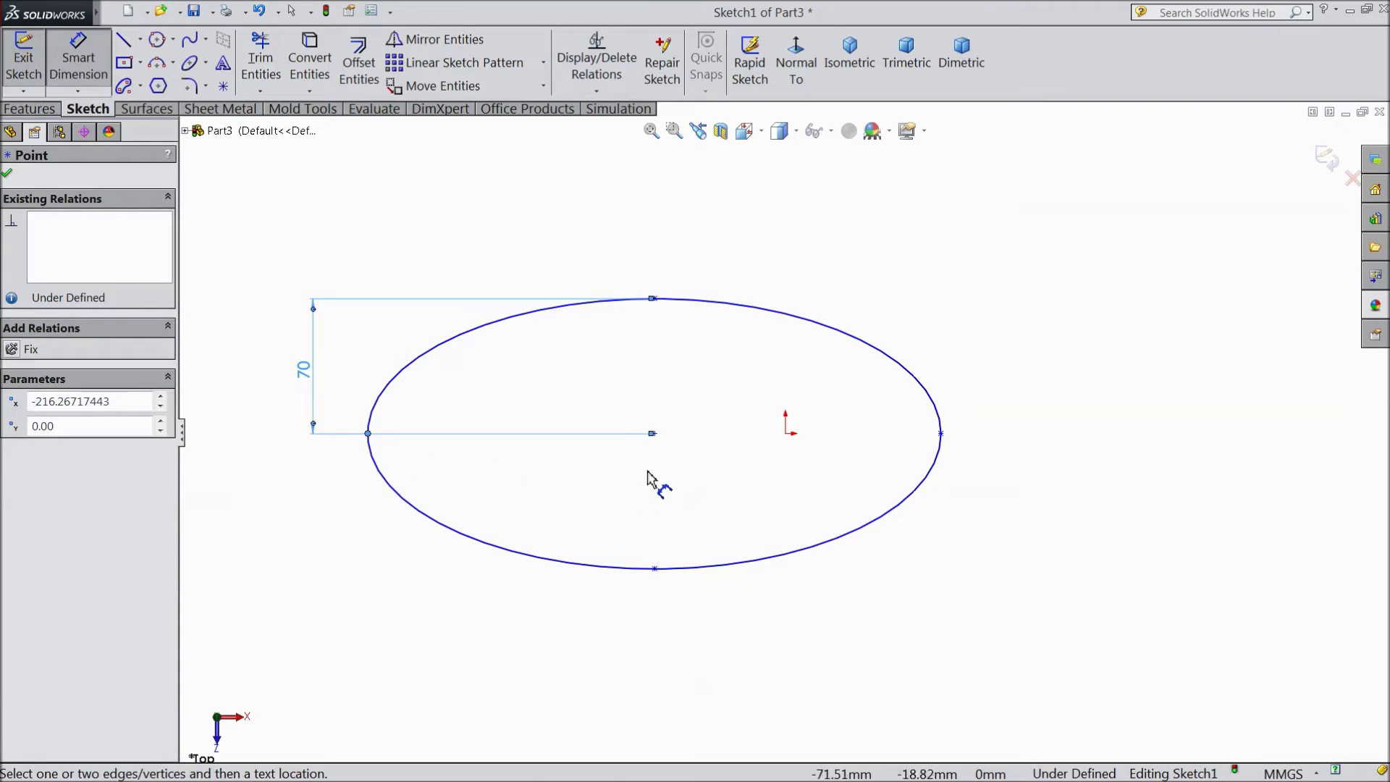
left_click(652, 434)
left_click(516, 643)
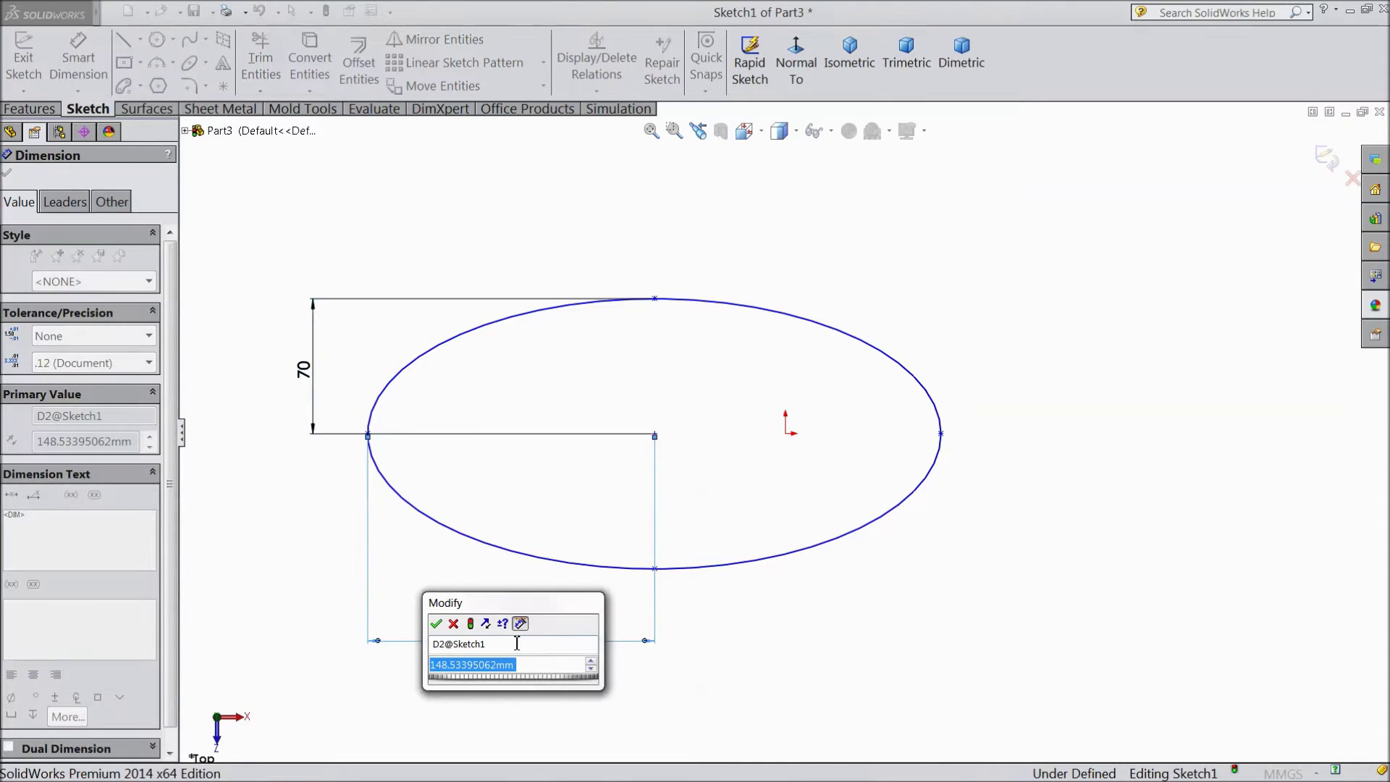
type("100")
key("Return")
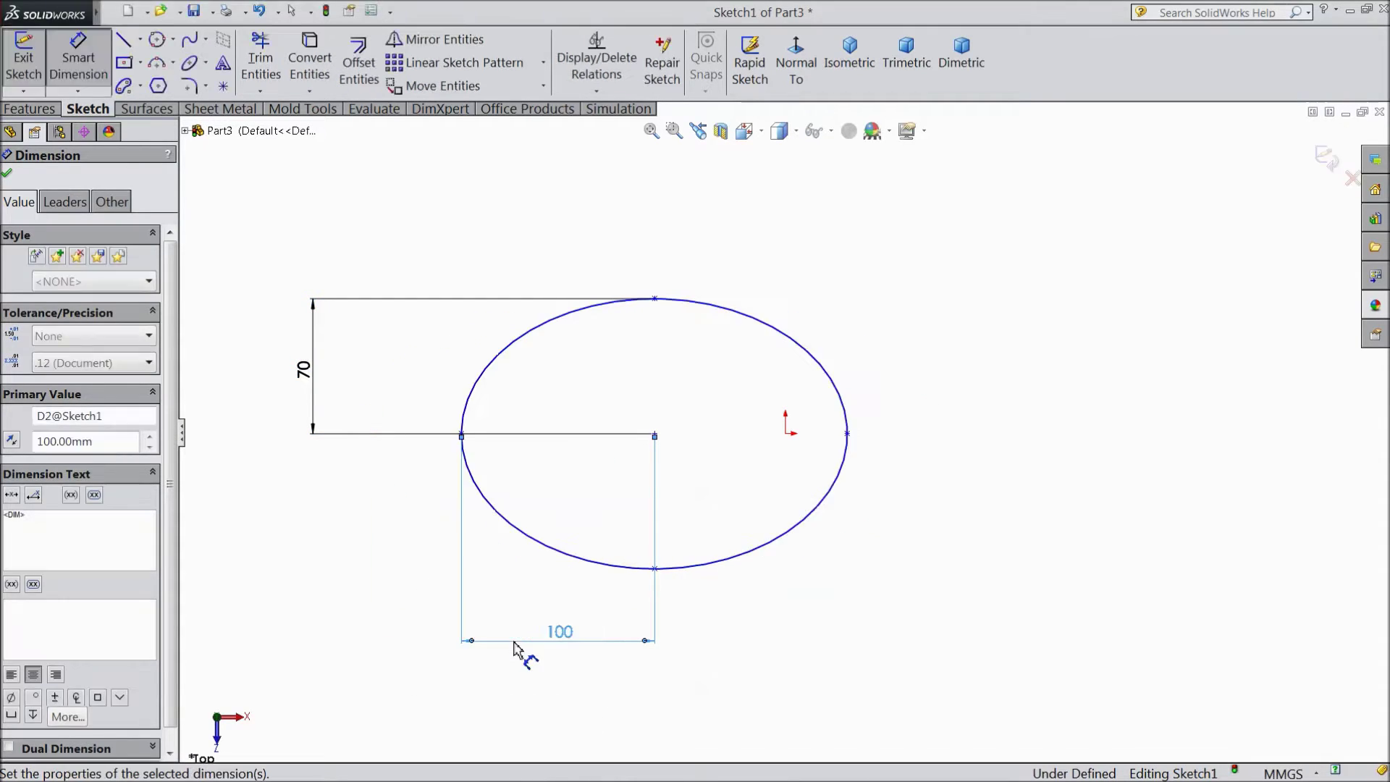
scroll(607, 542, "down", 1)
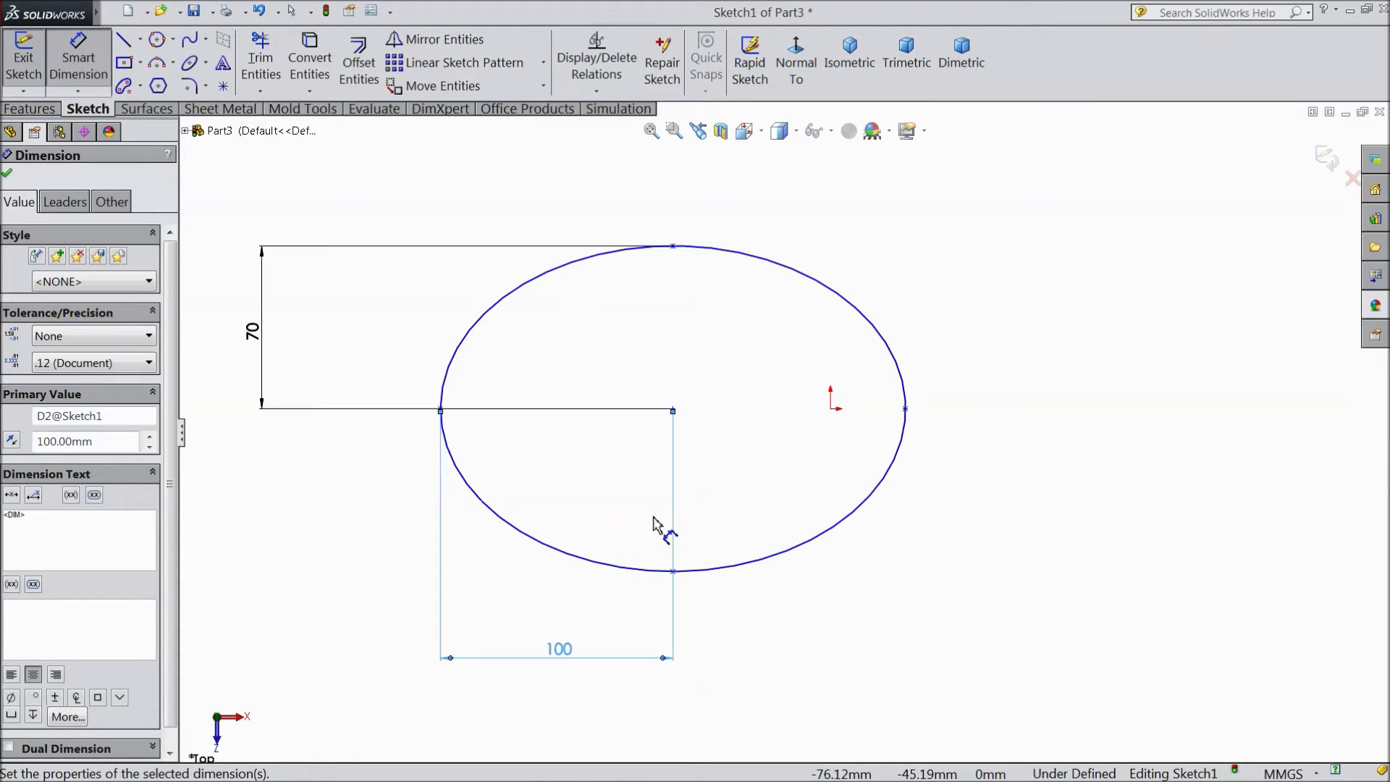
scroll(654, 523, "up", 2)
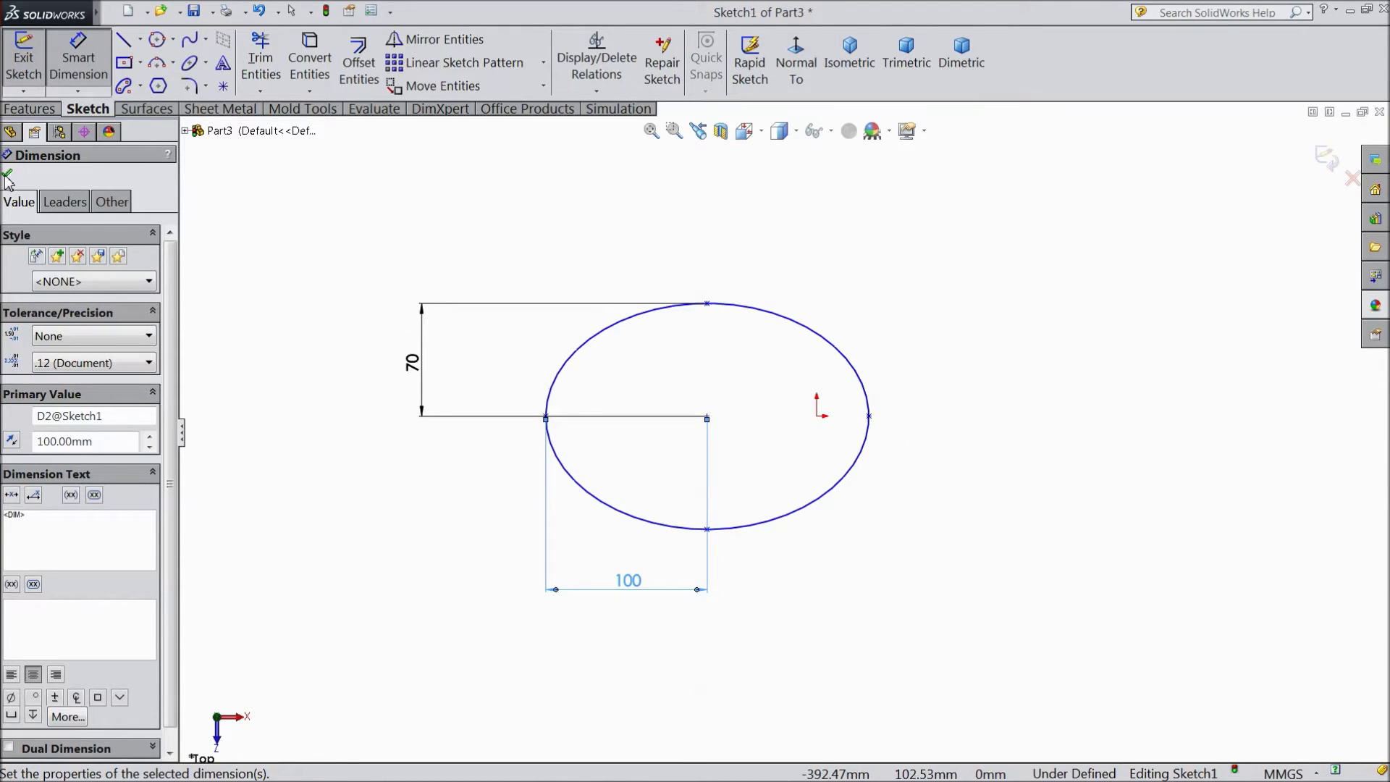
left_click(7, 175)
scroll(640, 428, "down", 2)
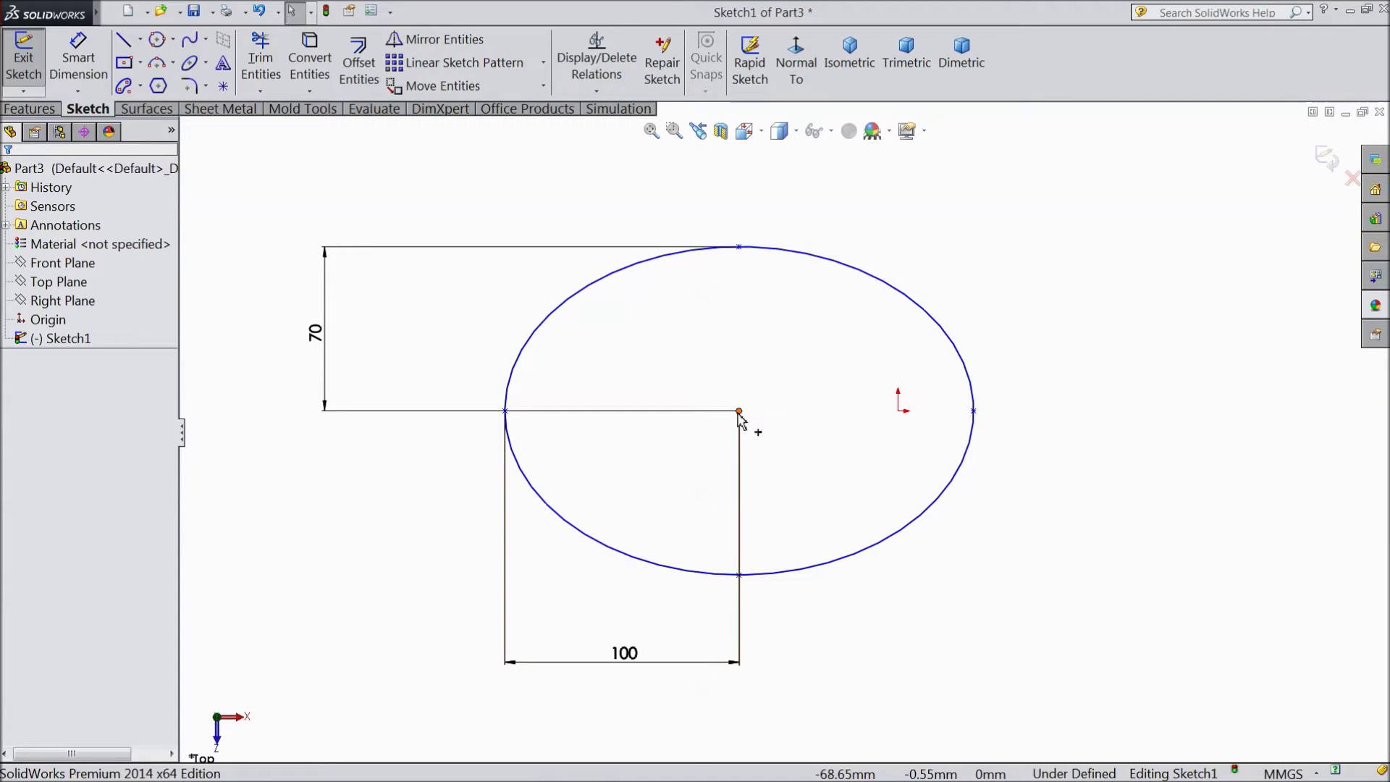
left_click(739, 412)
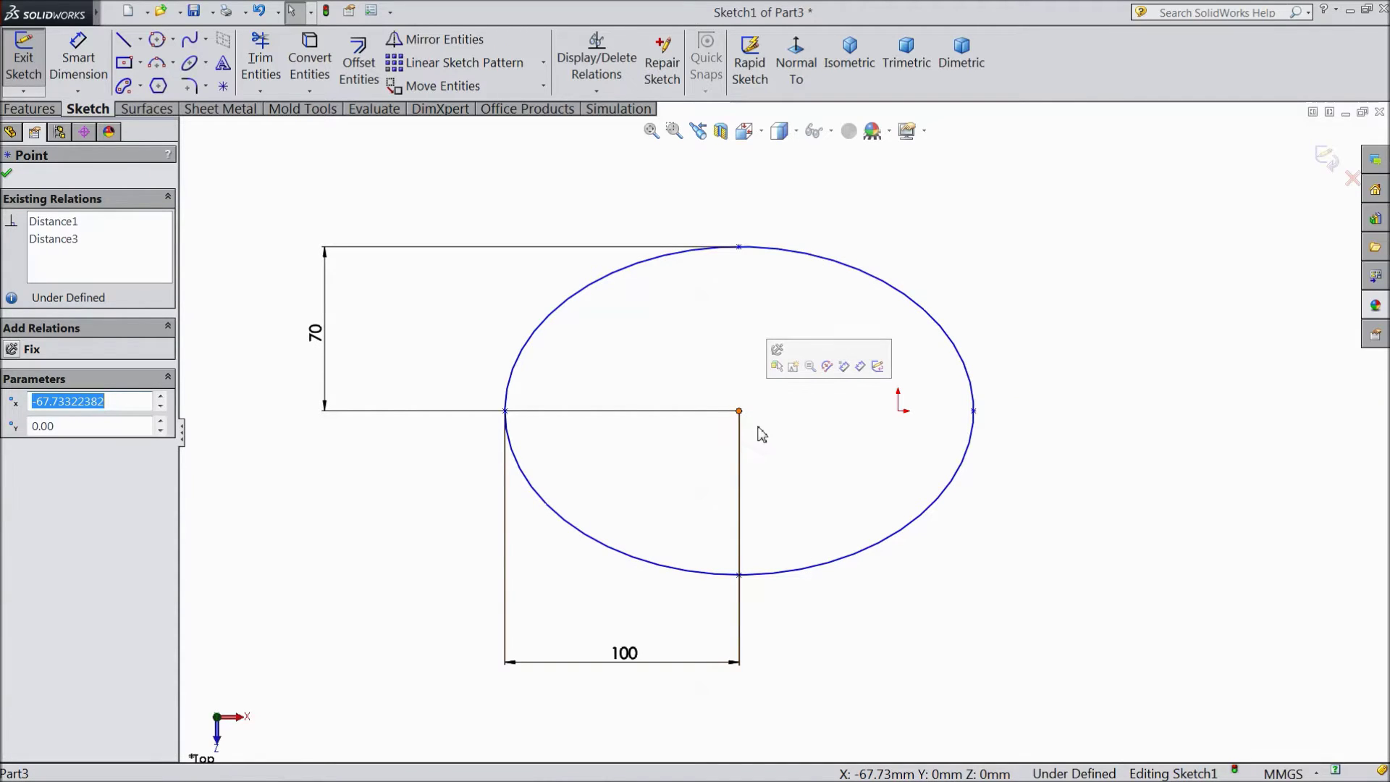
Make the ellipse points horizontal with the origin and slide the ellipse right.
left_click(505, 411, "ctrl")
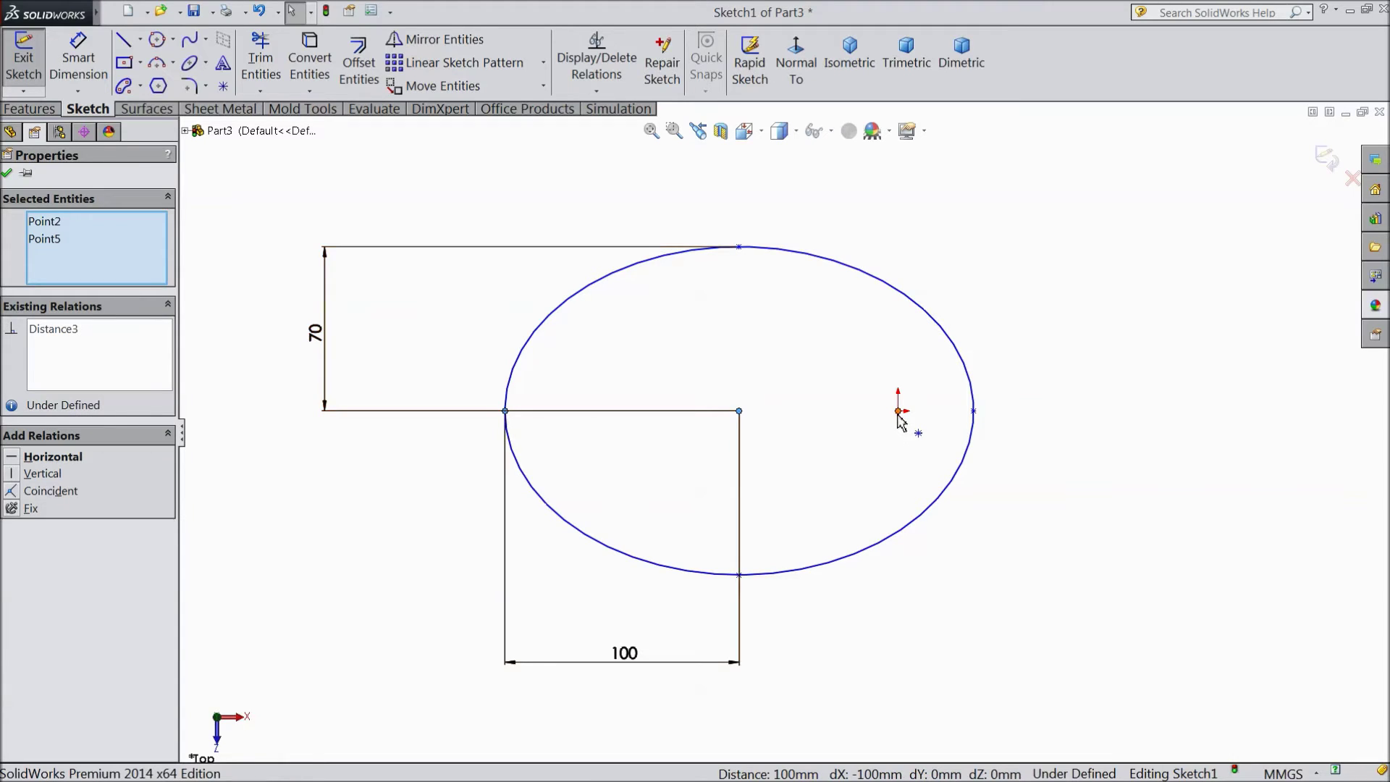
left_click(898, 412, "ctrl")
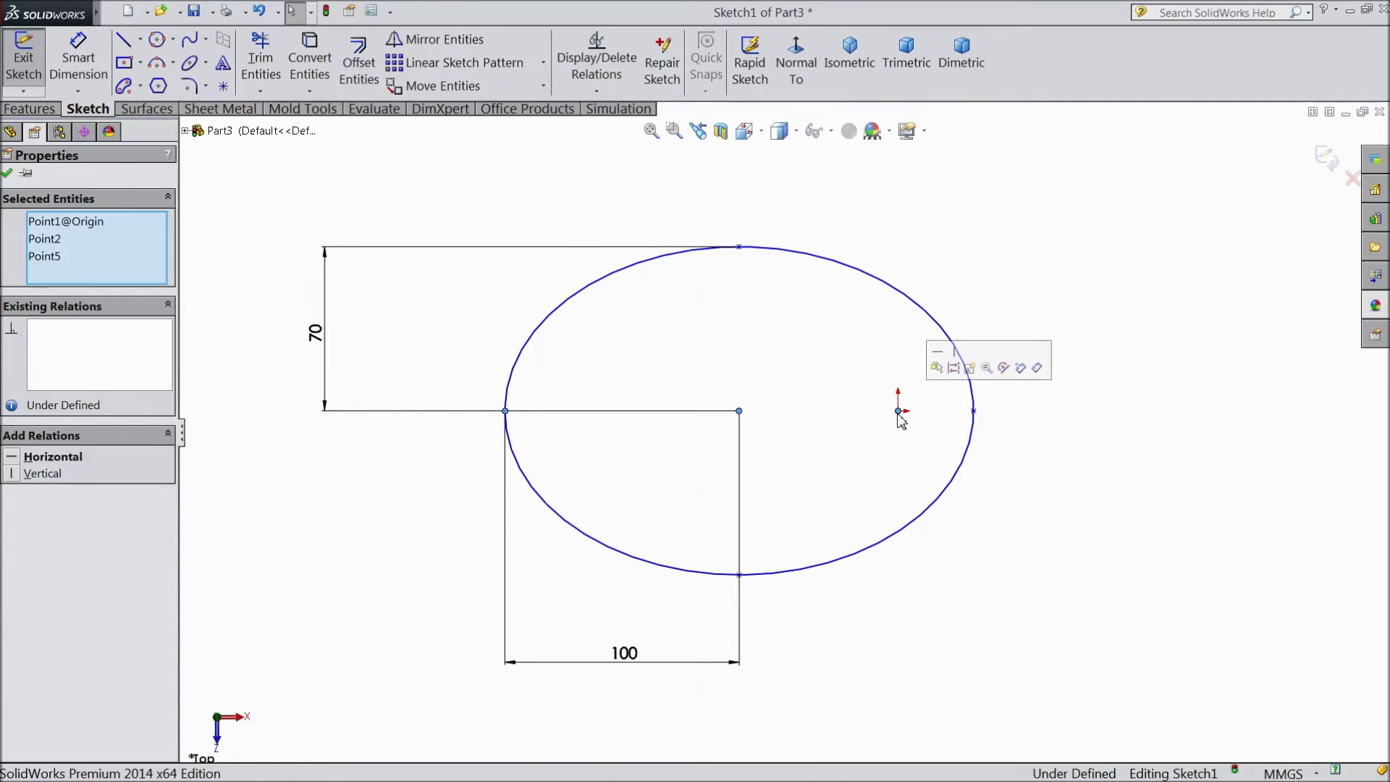
left_click(938, 360)
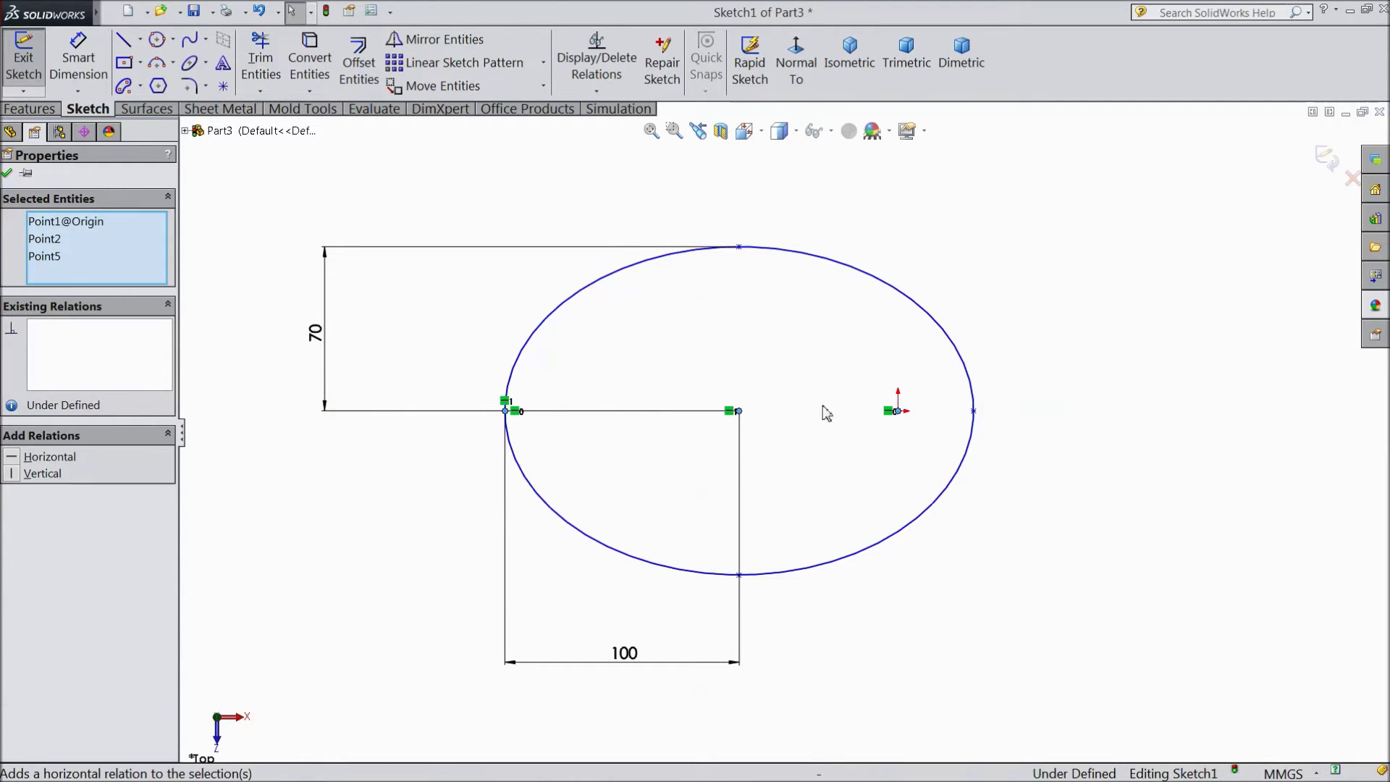
left_click_drag(740, 412, 929, 412)
key("Escape")
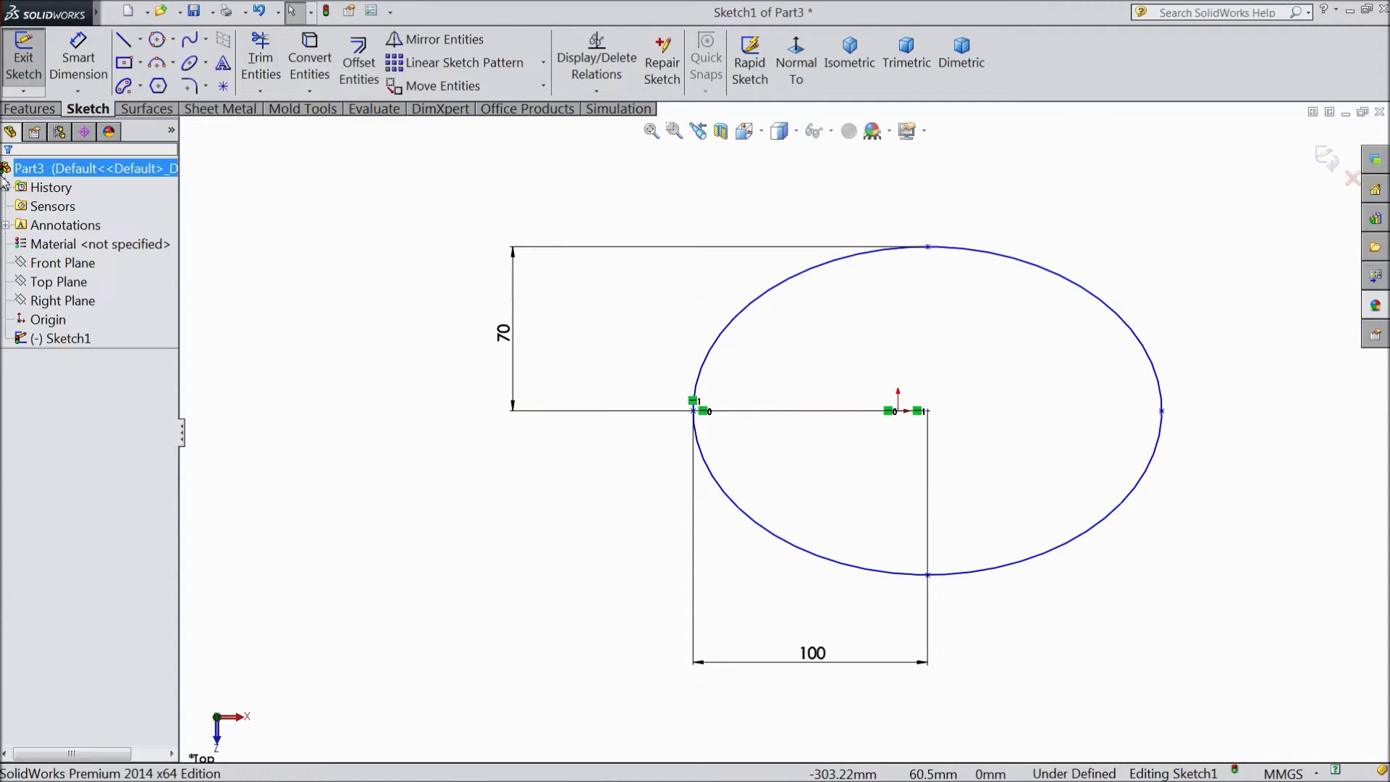
Make the ellipse centre coincident with the origin so the sketch is fully defined.
scroll(962, 416, "down", 2)
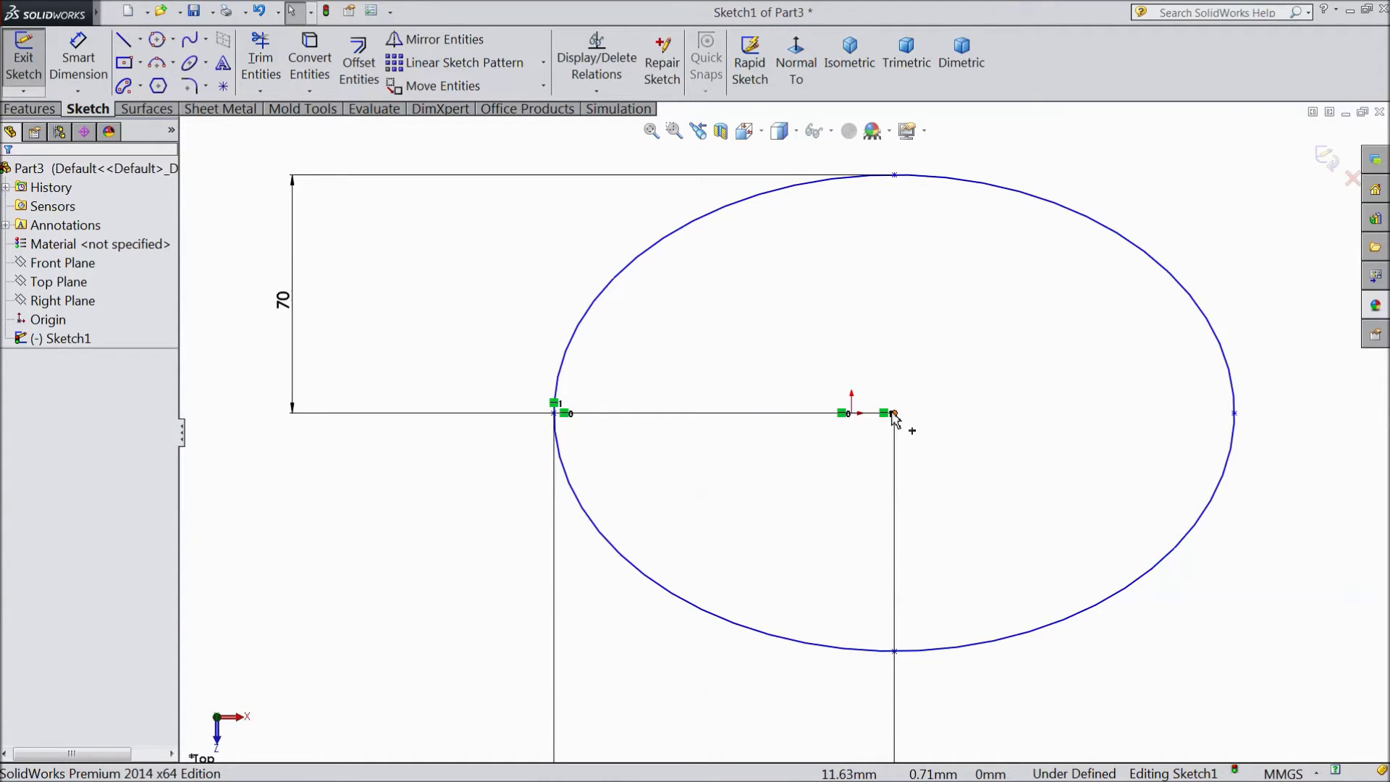
left_click(893, 414)
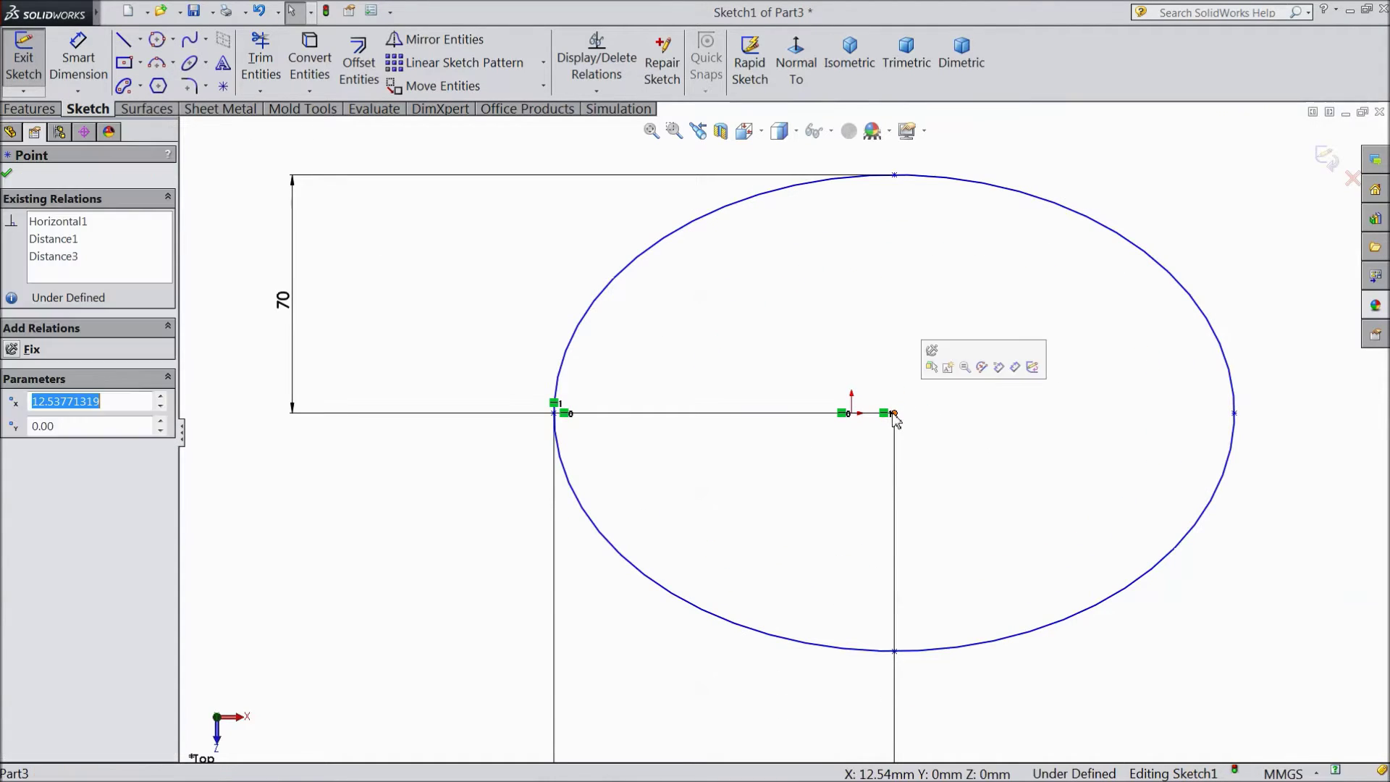
left_click(853, 416, "ctrl")
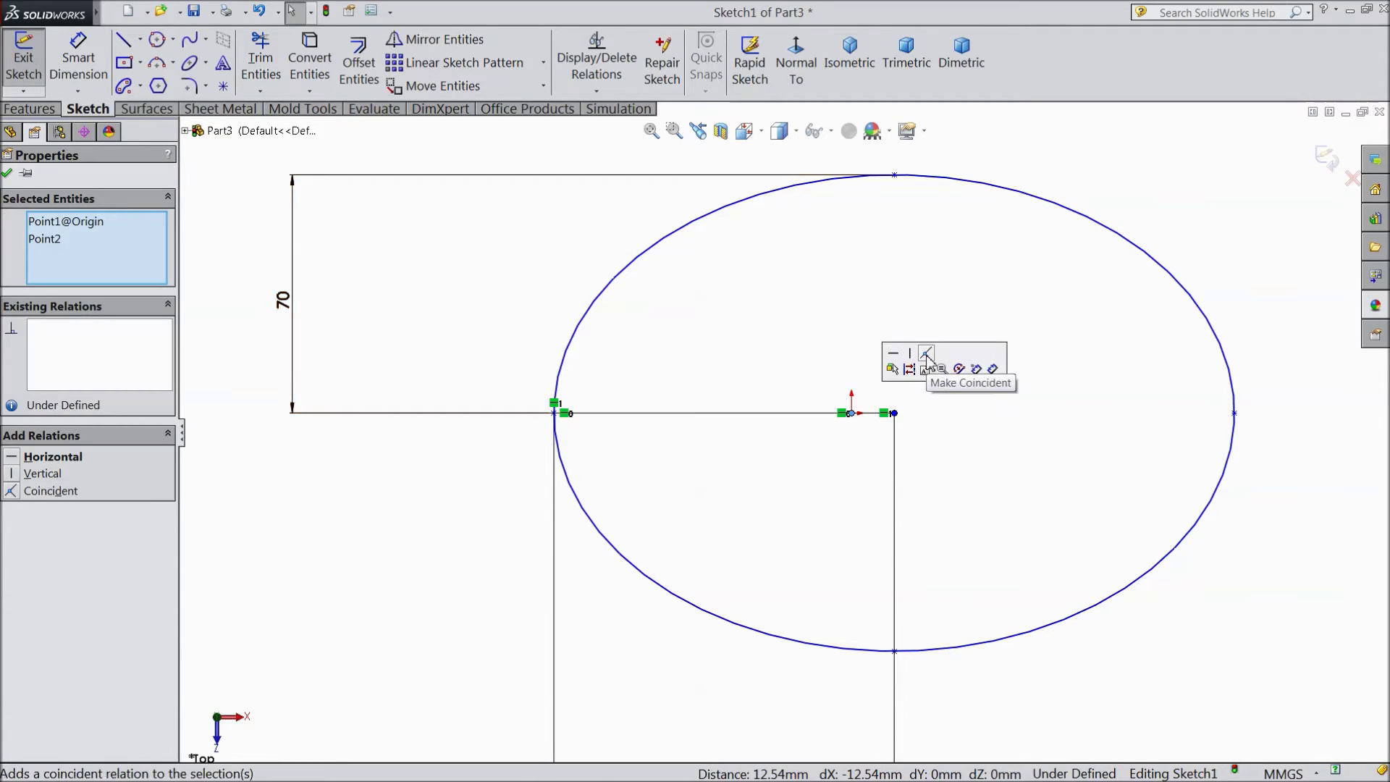
left_click(927, 355)
scroll(900, 391, "up", 1)
scroll(883, 449, "up", 2)
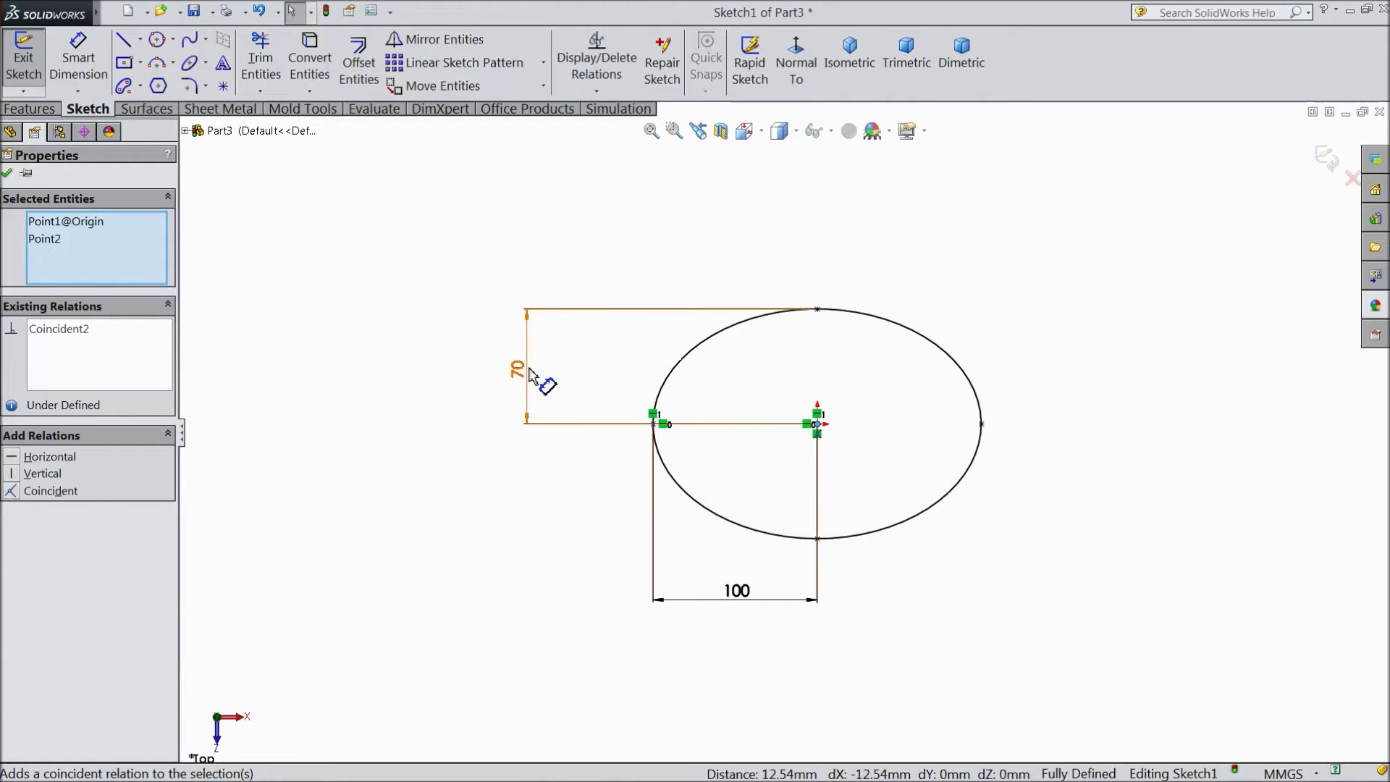
scroll(760, 446, "up", 2)
scroll(832, 577, "down", 1)
scroll(797, 537, "up", 2)
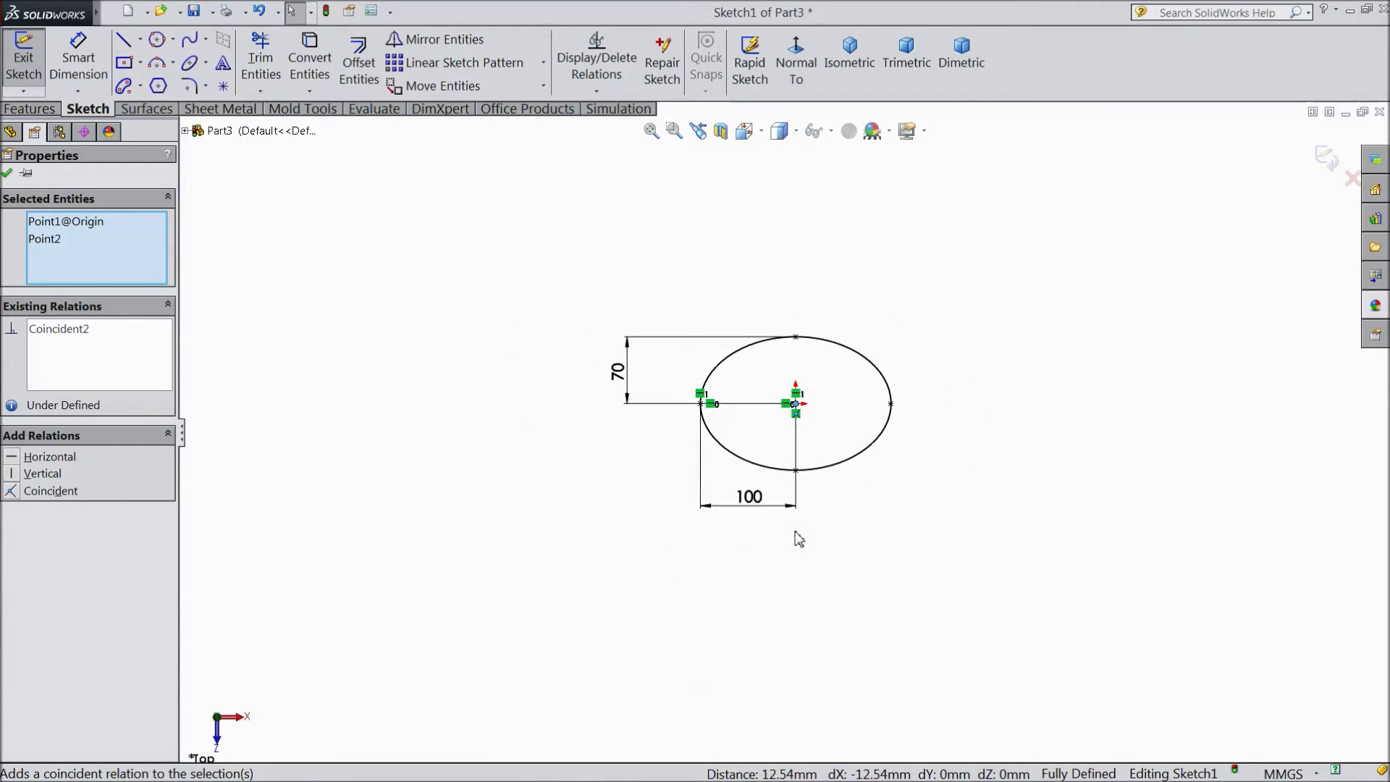
scroll(799, 523, "down", 3)
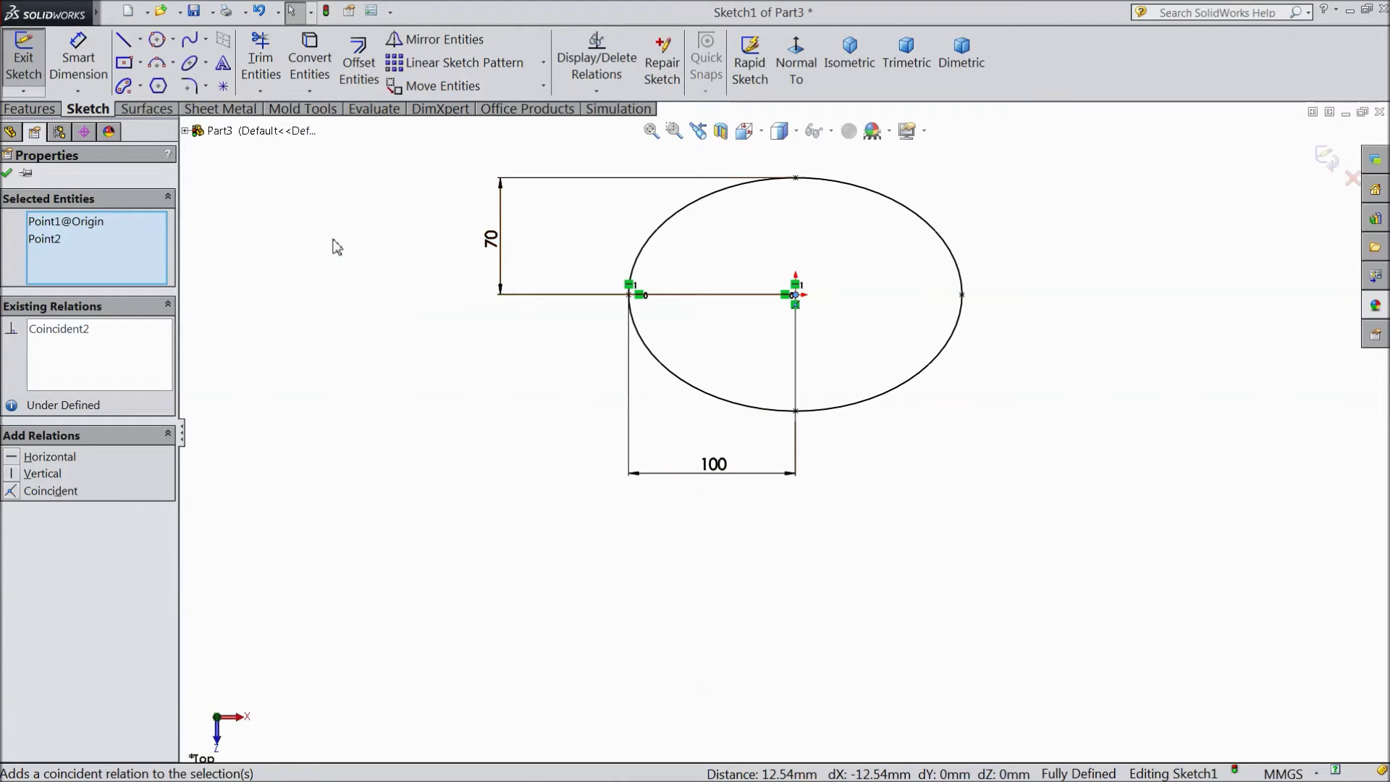
left_click(205, 62)
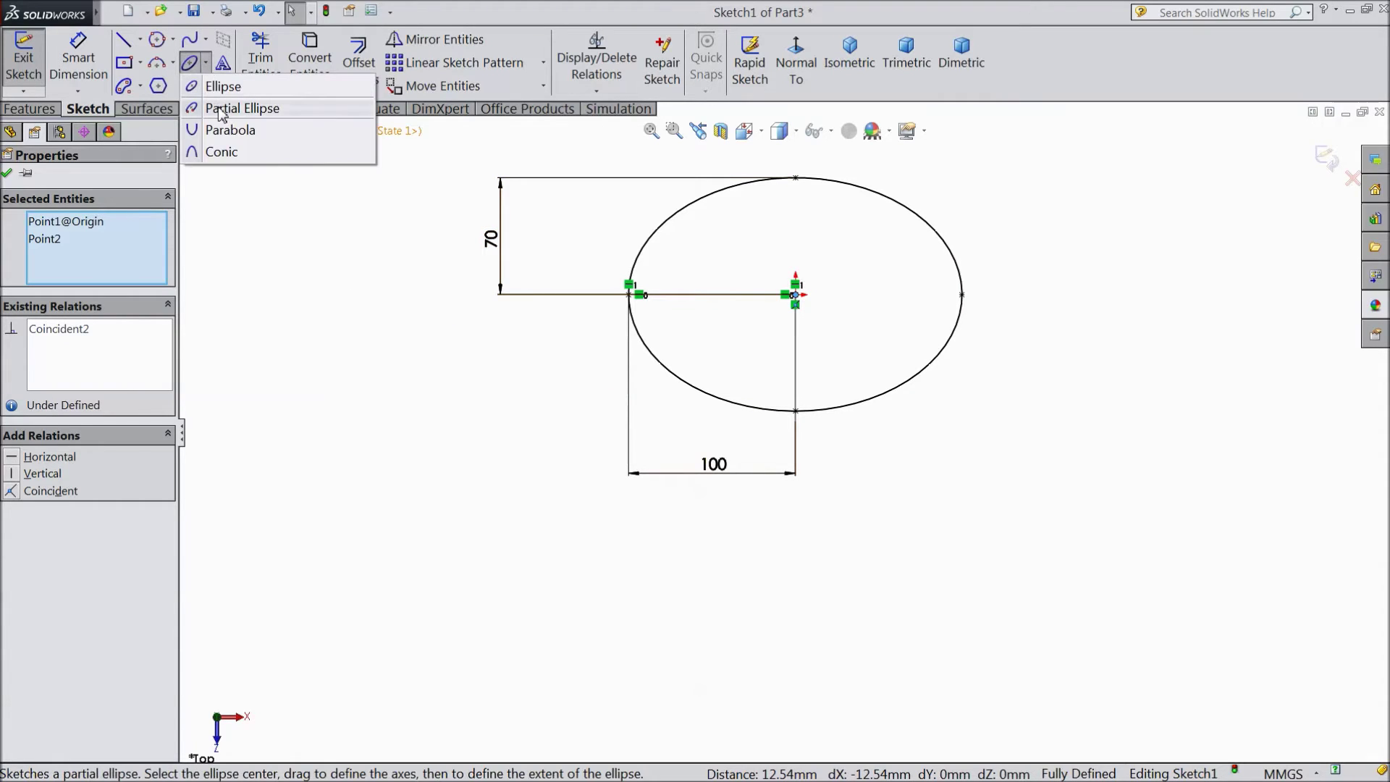
Draw a partial ellipse below the first one, with a 100 major radius and an opening at the upper right.
left_click(221, 114)
scroll(745, 528, "up", 1)
scroll(782, 579, "up", 3)
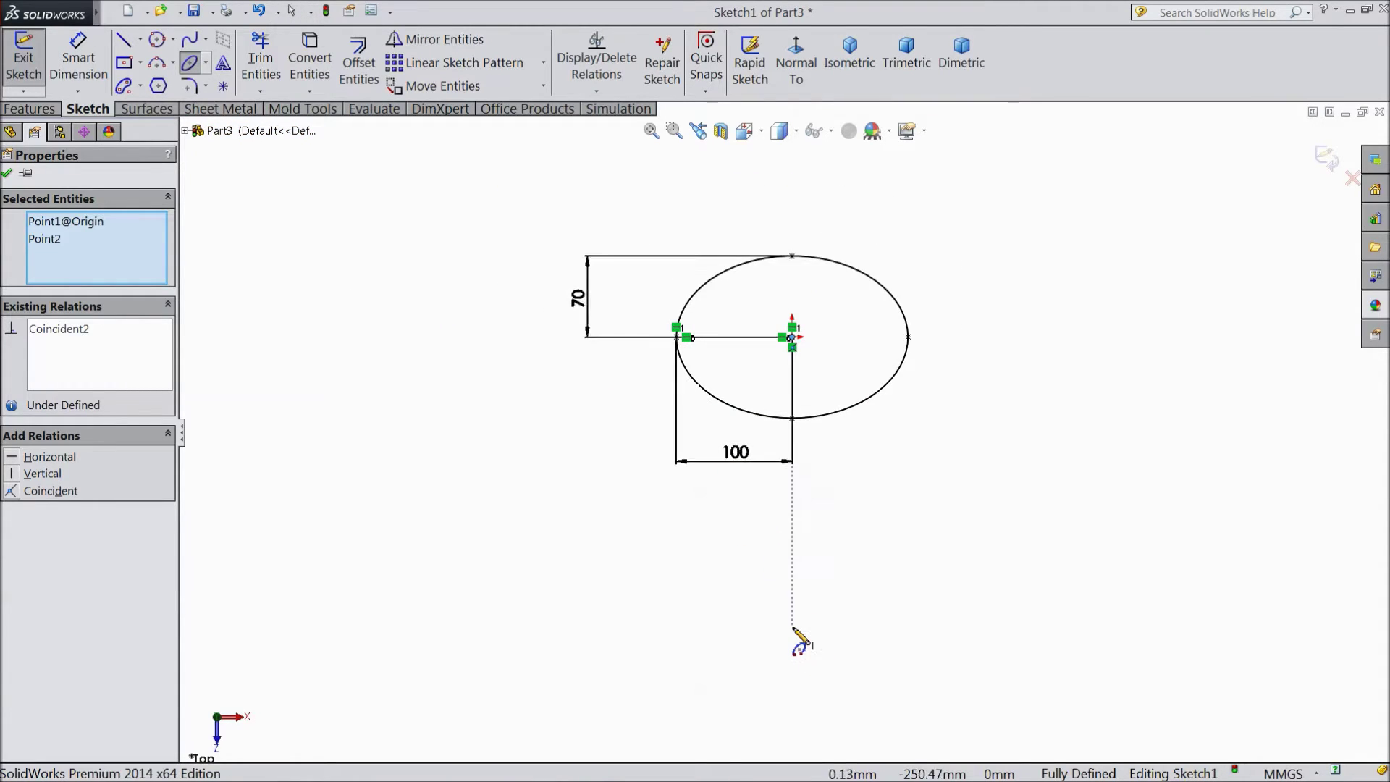
scroll(794, 614, "down", 4)
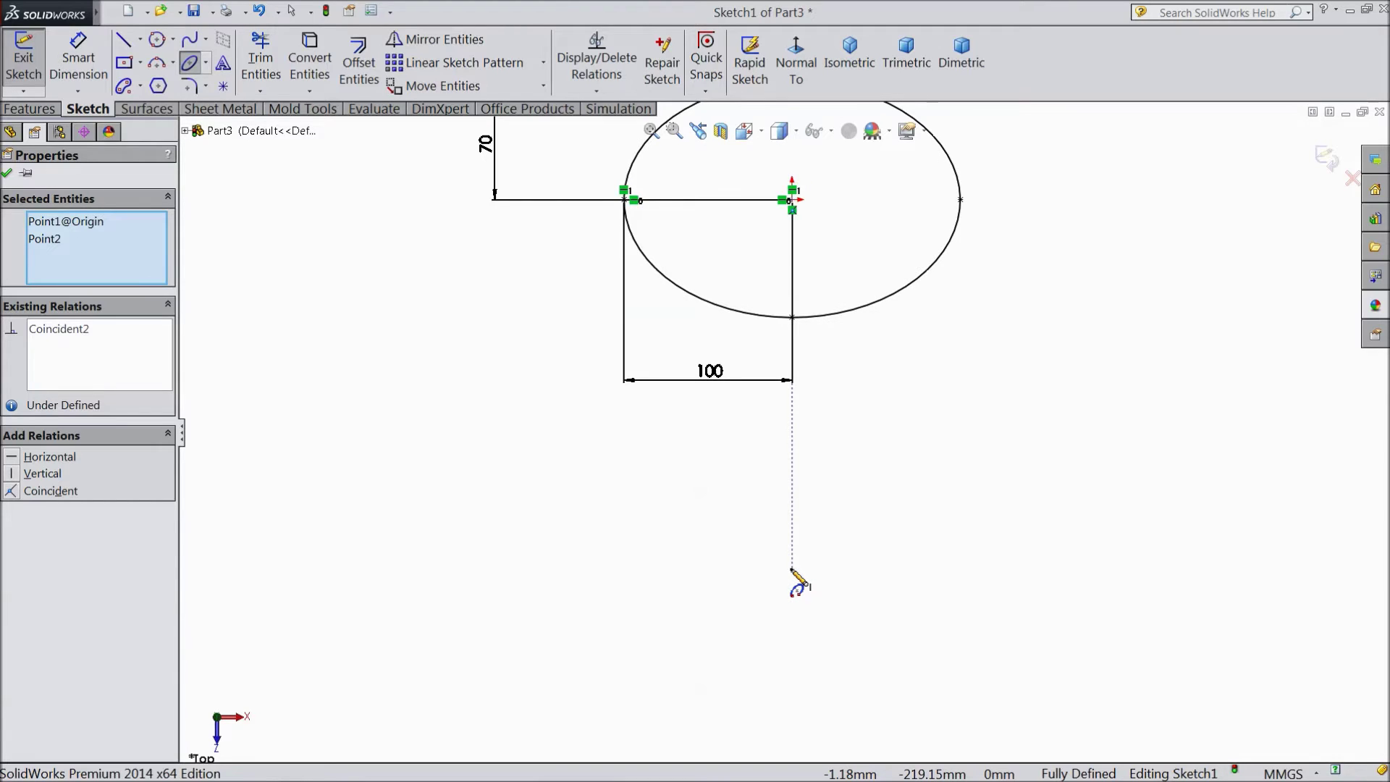
left_click(792, 570)
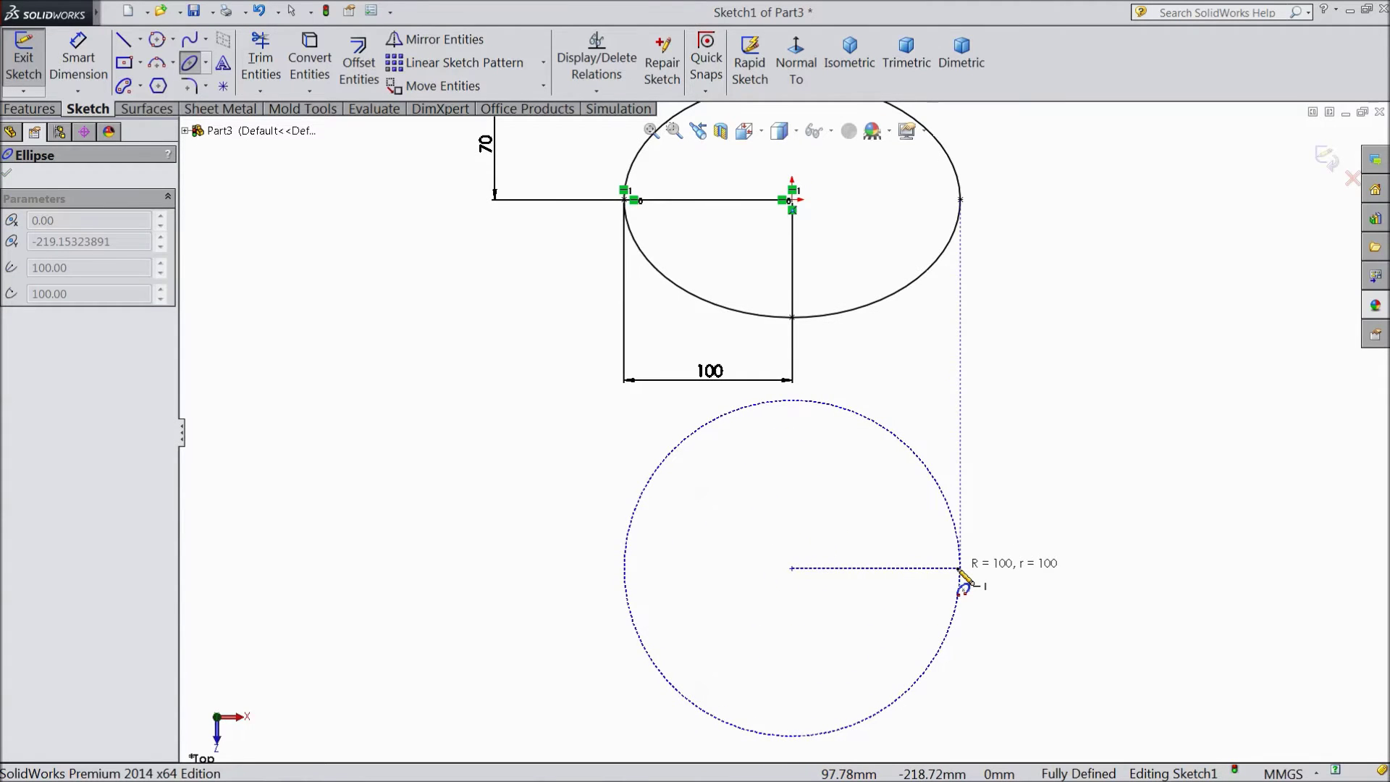
left_click(961, 569)
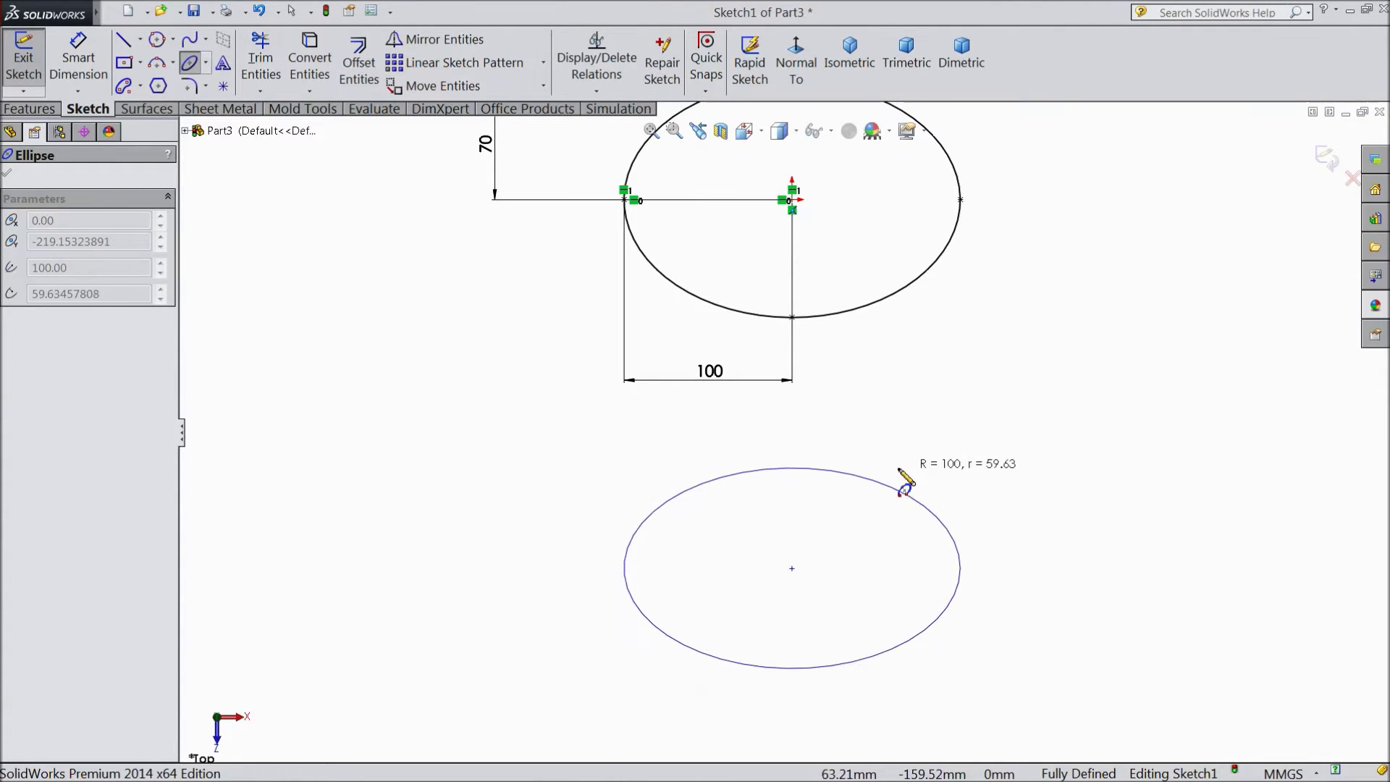
left_click(769, 476)
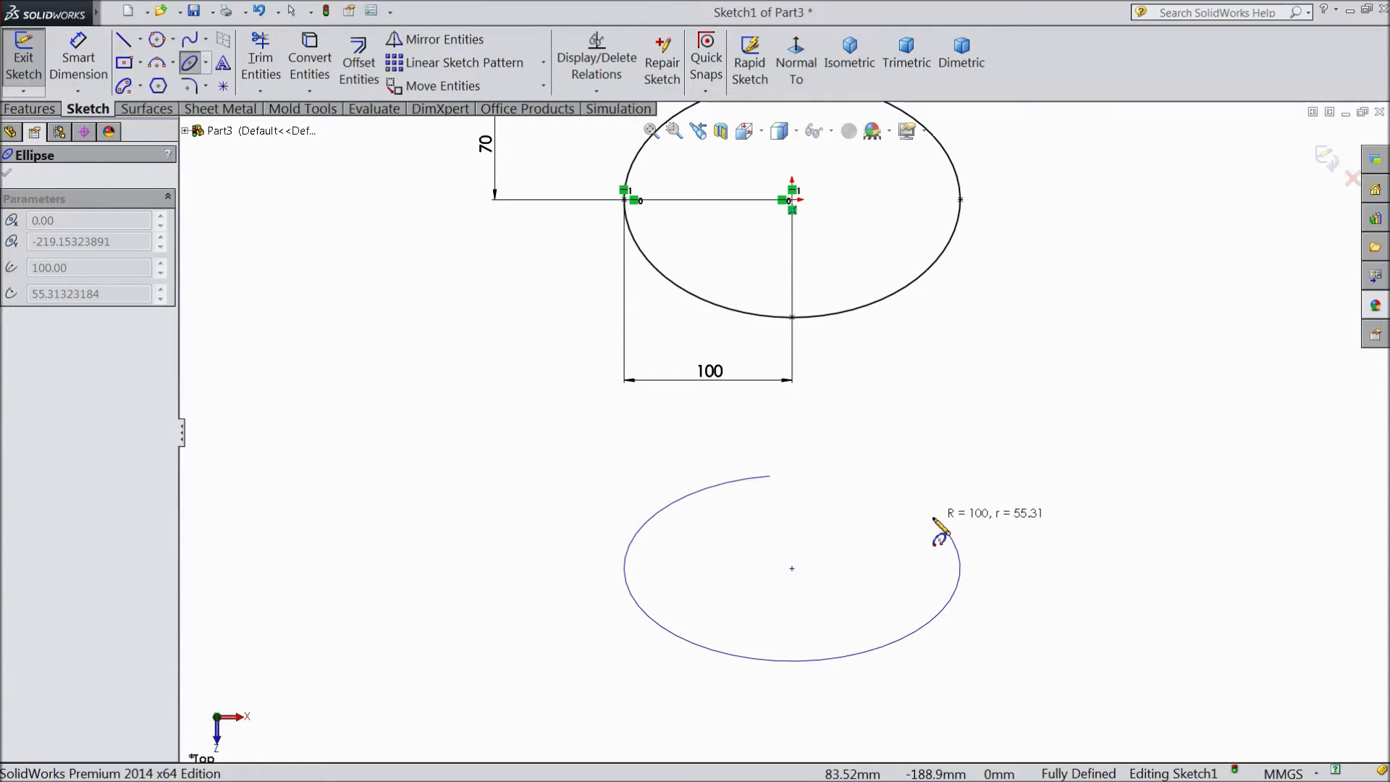
left_click(939, 520)
Exit the partial ellipse tool and drag the arc's upper endpoint further right.
right_click(1003, 484)
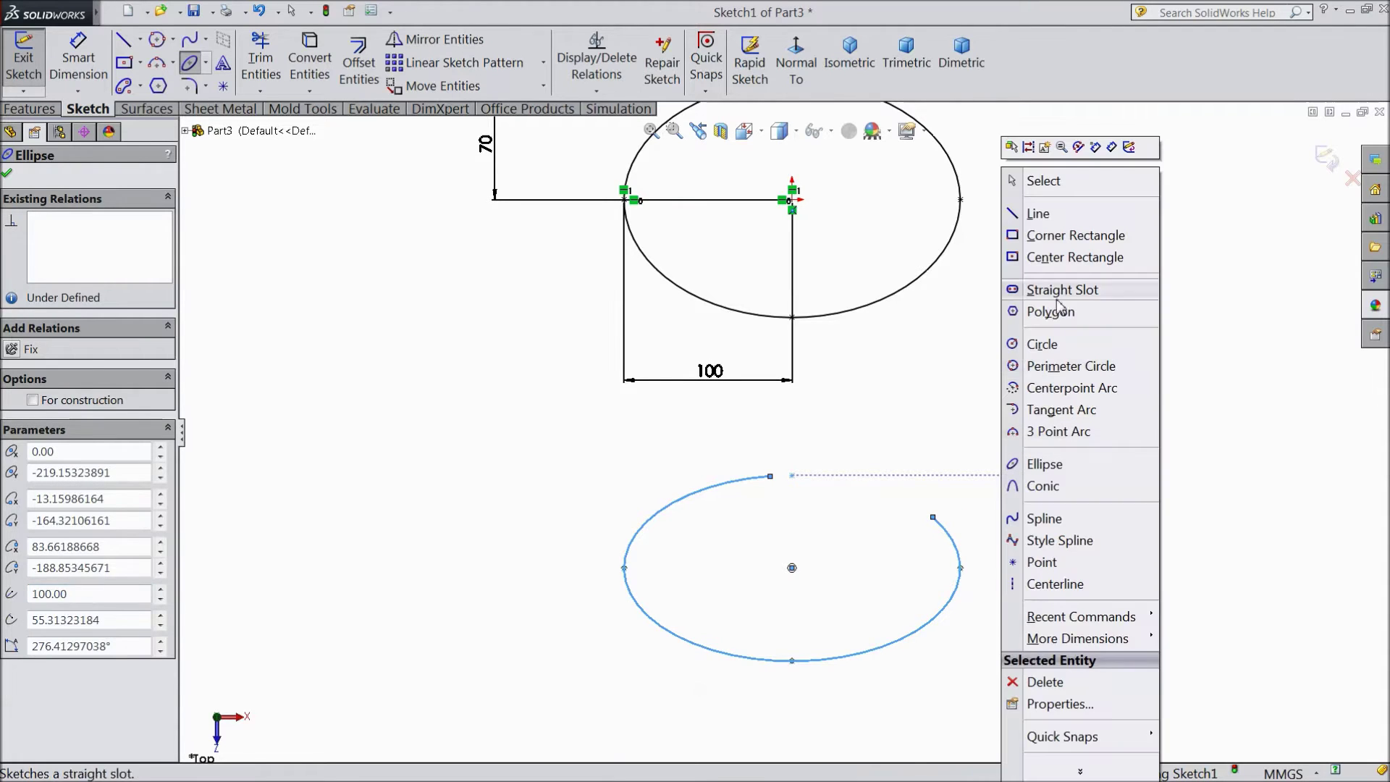
left_click(1034, 180)
scroll(770, 663, "down", 1)
scroll(811, 609, "down", 1)
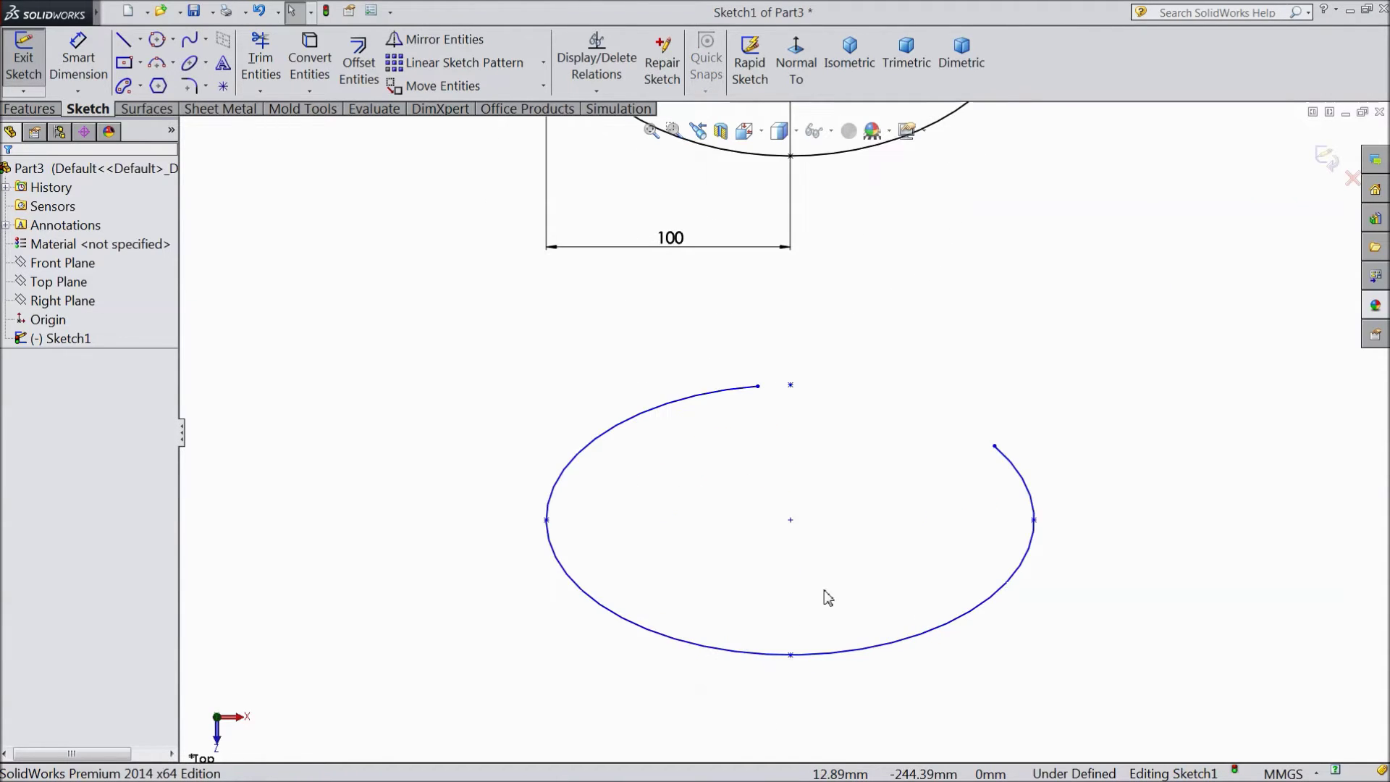
scroll(847, 590, "down", 1)
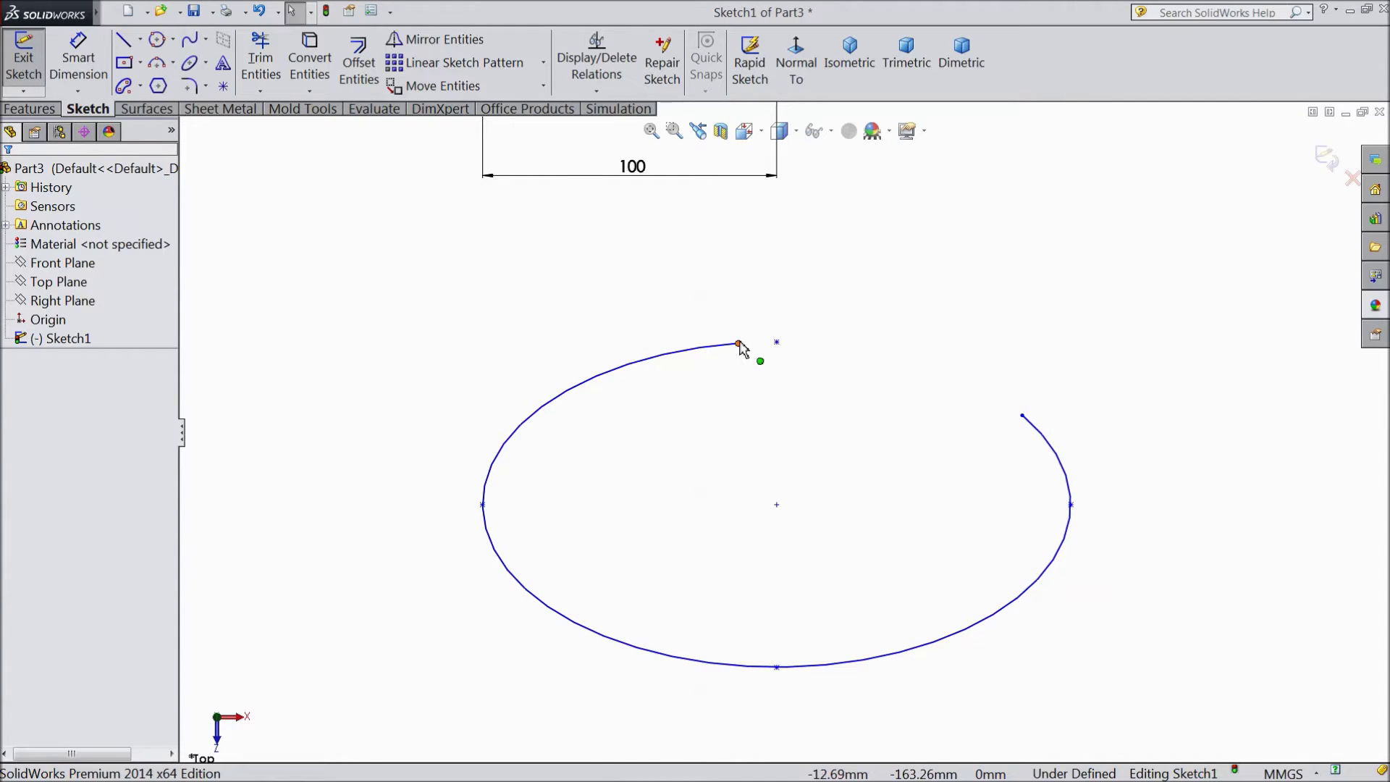
left_click_drag(739, 350, 848, 360)
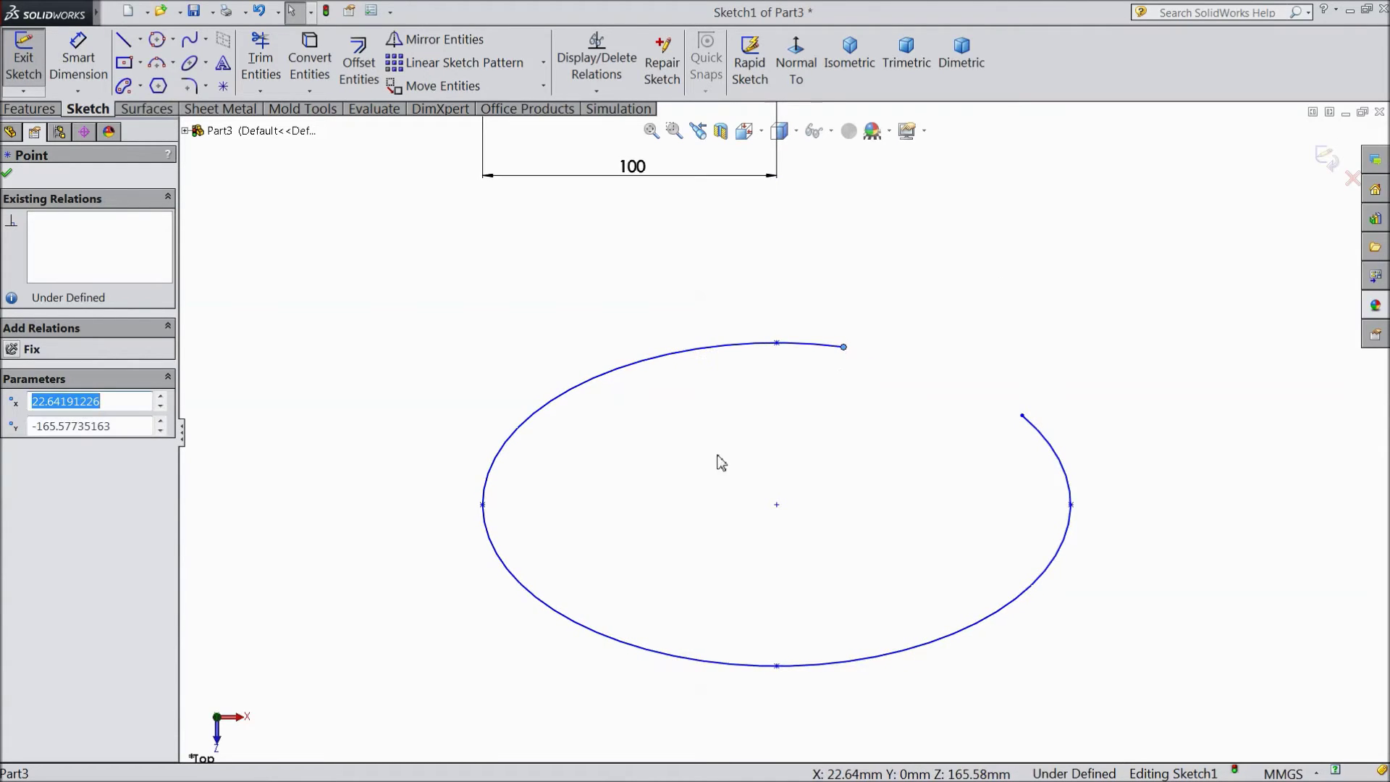
left_click(79, 65)
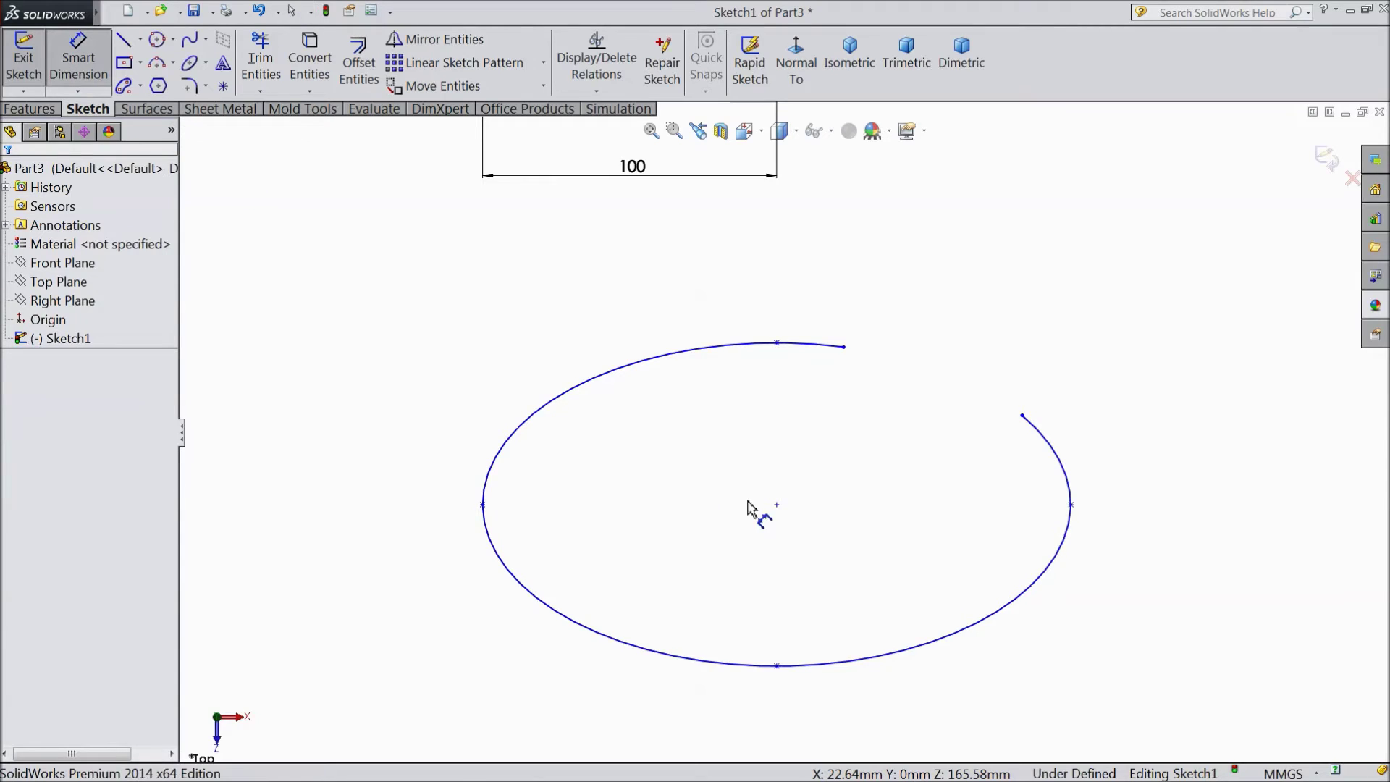
Dimension the partial ellipse's half-axes to 70 vertically and 100 horizontally.
left_click(777, 343)
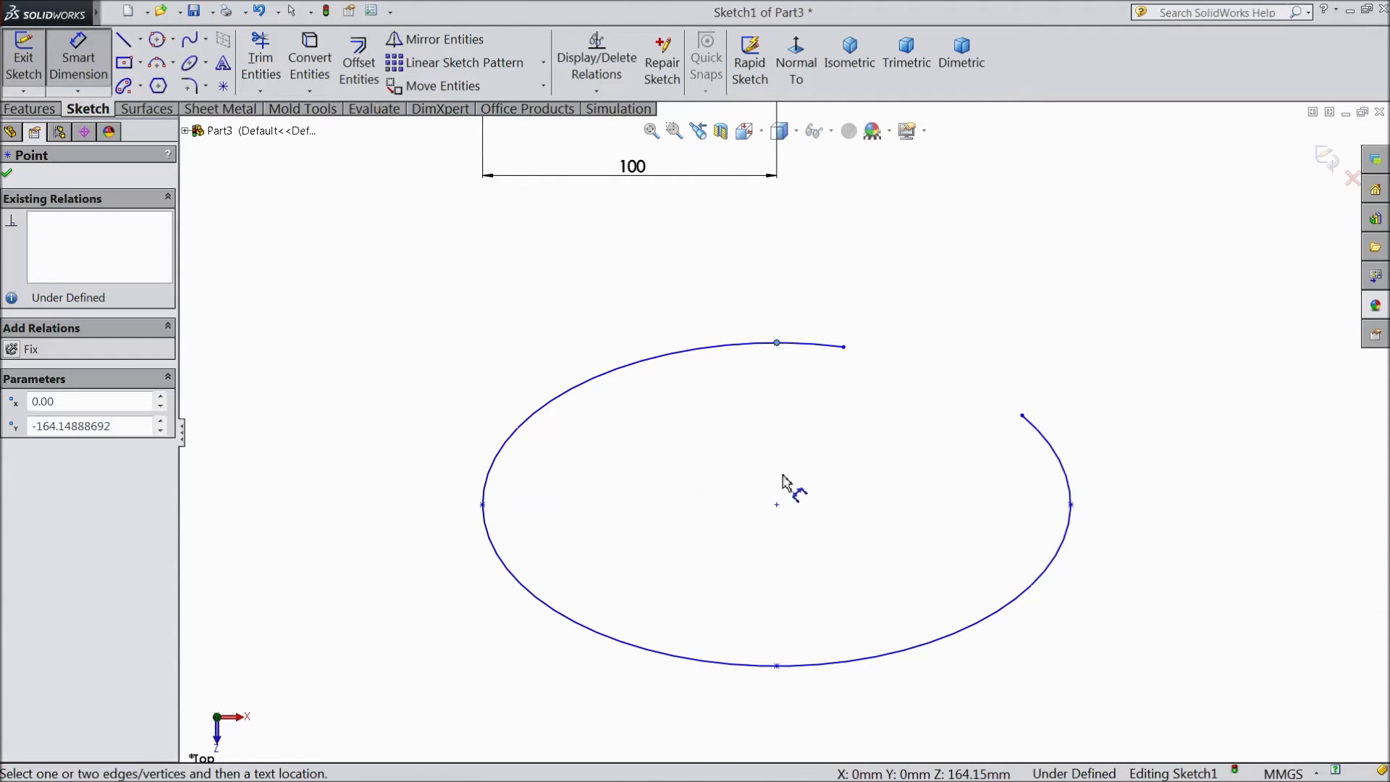
left_click(777, 505)
left_click(425, 431)
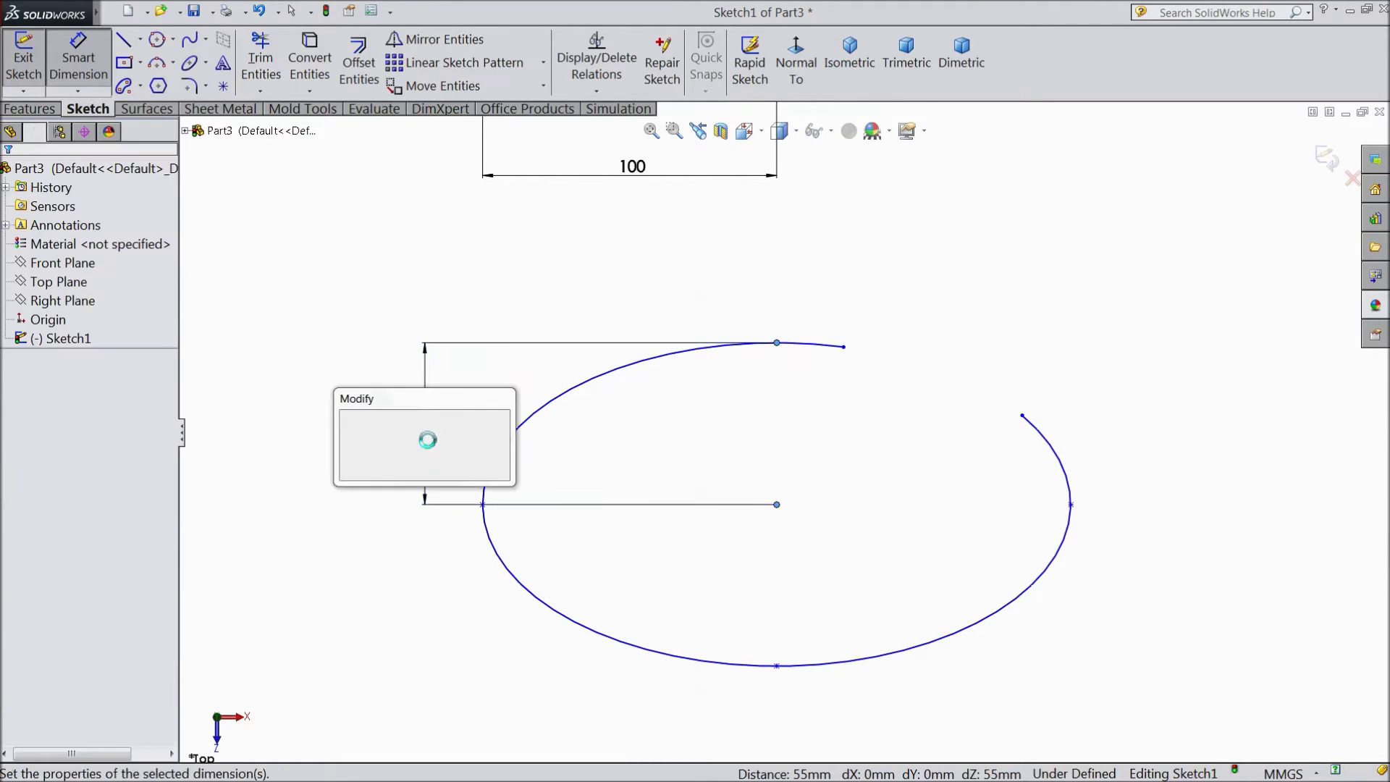
type("70")
key("Return")
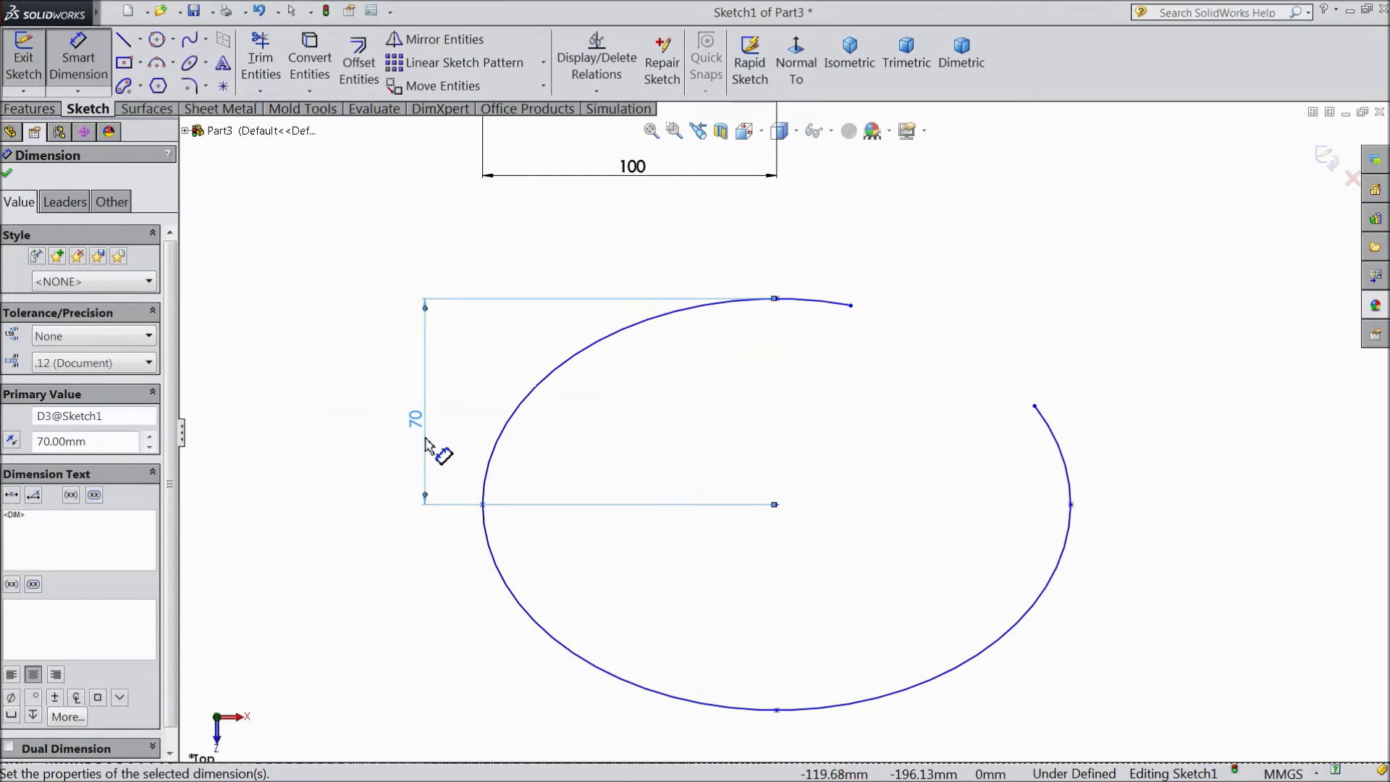
left_click(775, 505)
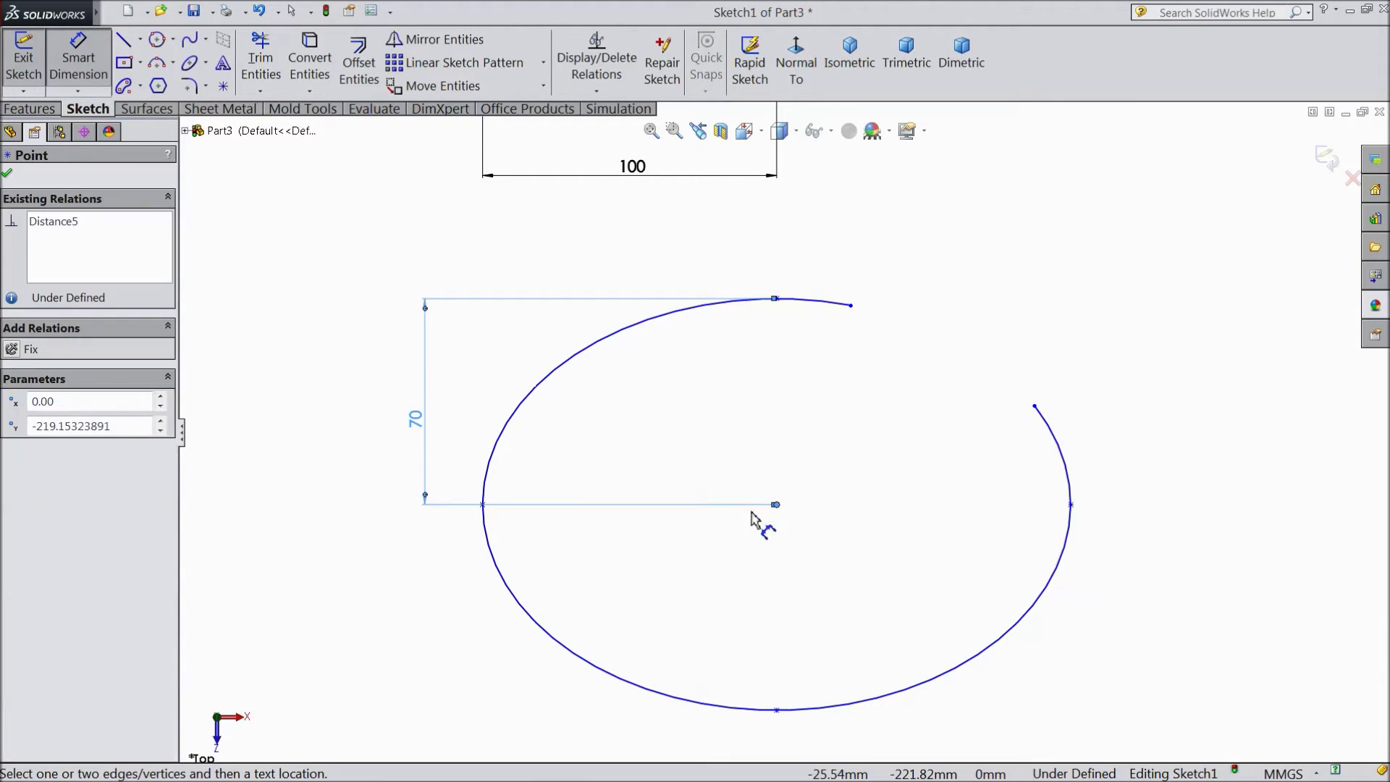
left_click(484, 505)
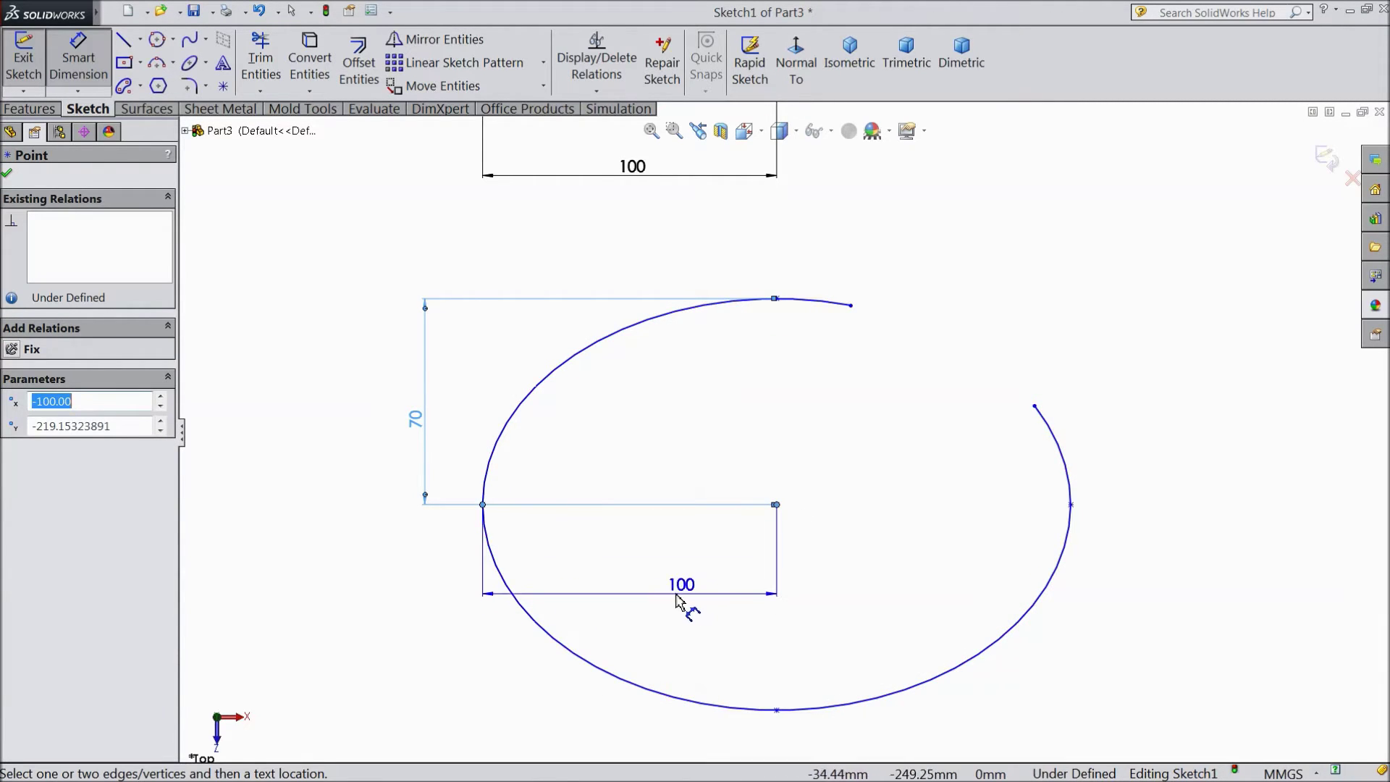
left_click(677, 591)
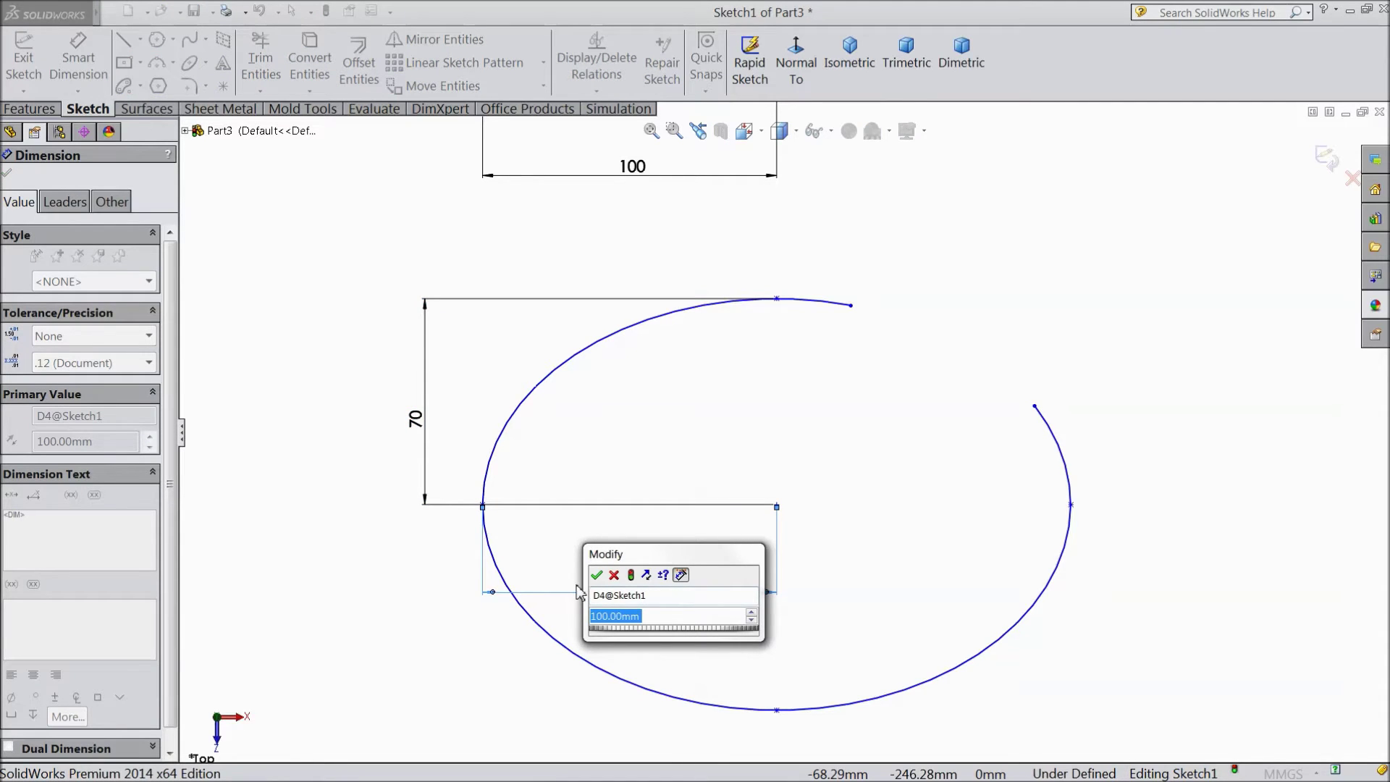
left_click(597, 575)
Dimension the gap between the arc's endpoints to 70 and dismiss the warning.
scroll(785, 441, "up", 1)
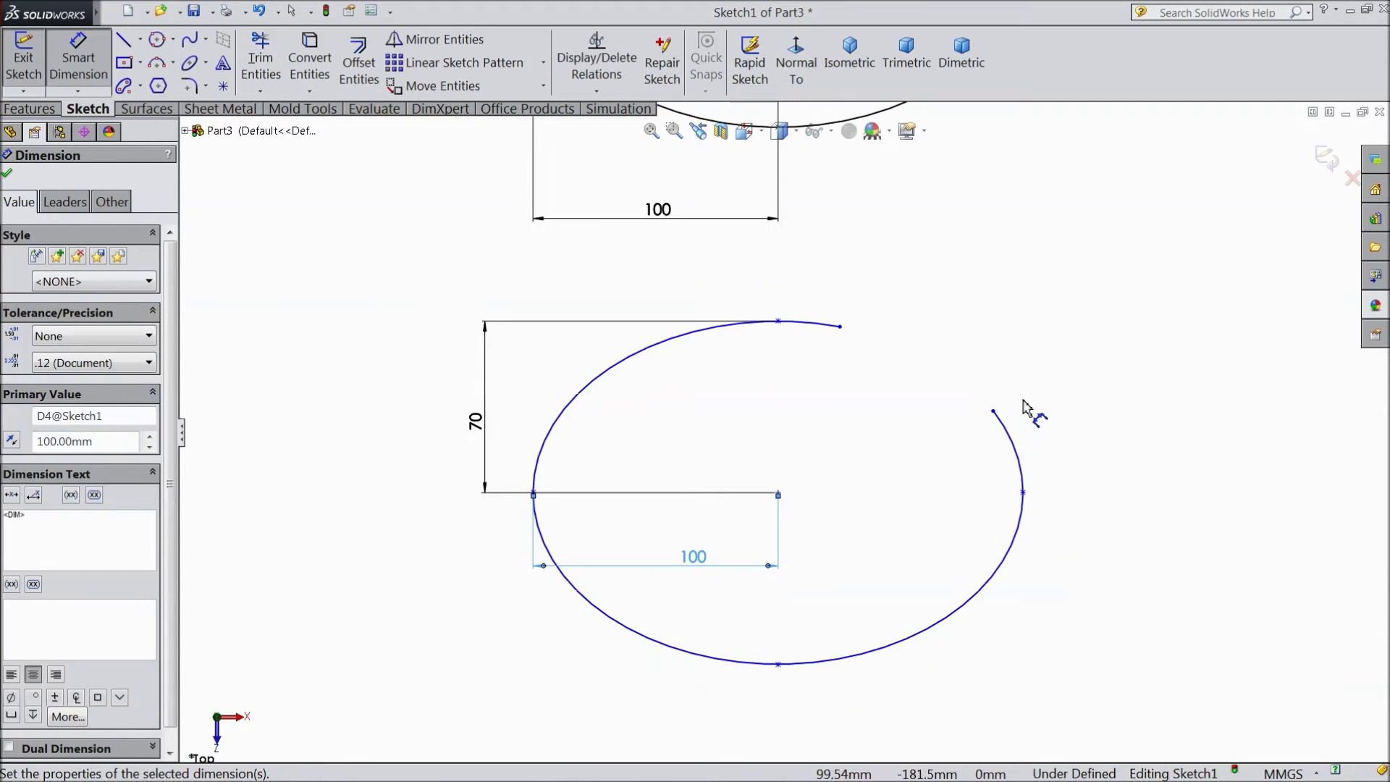
left_click(994, 412)
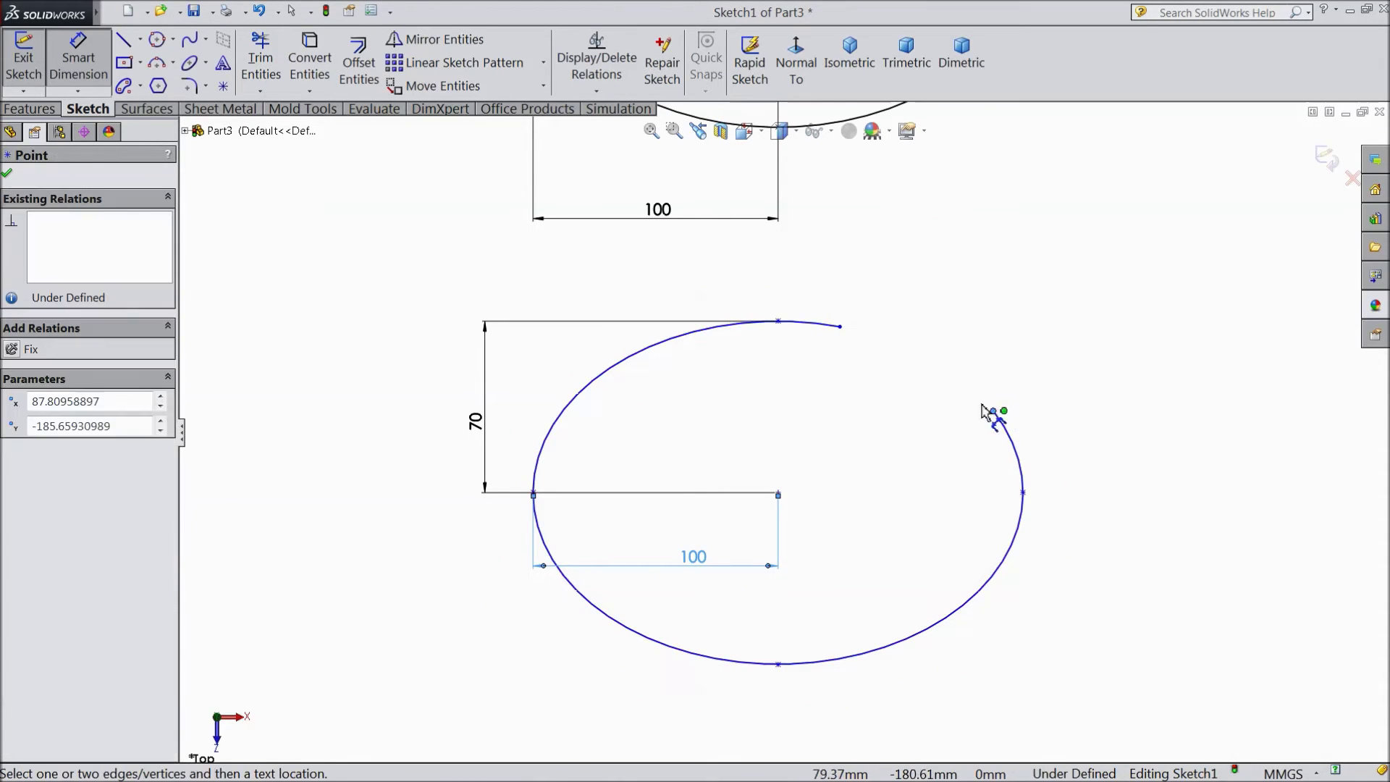
left_click(840, 328)
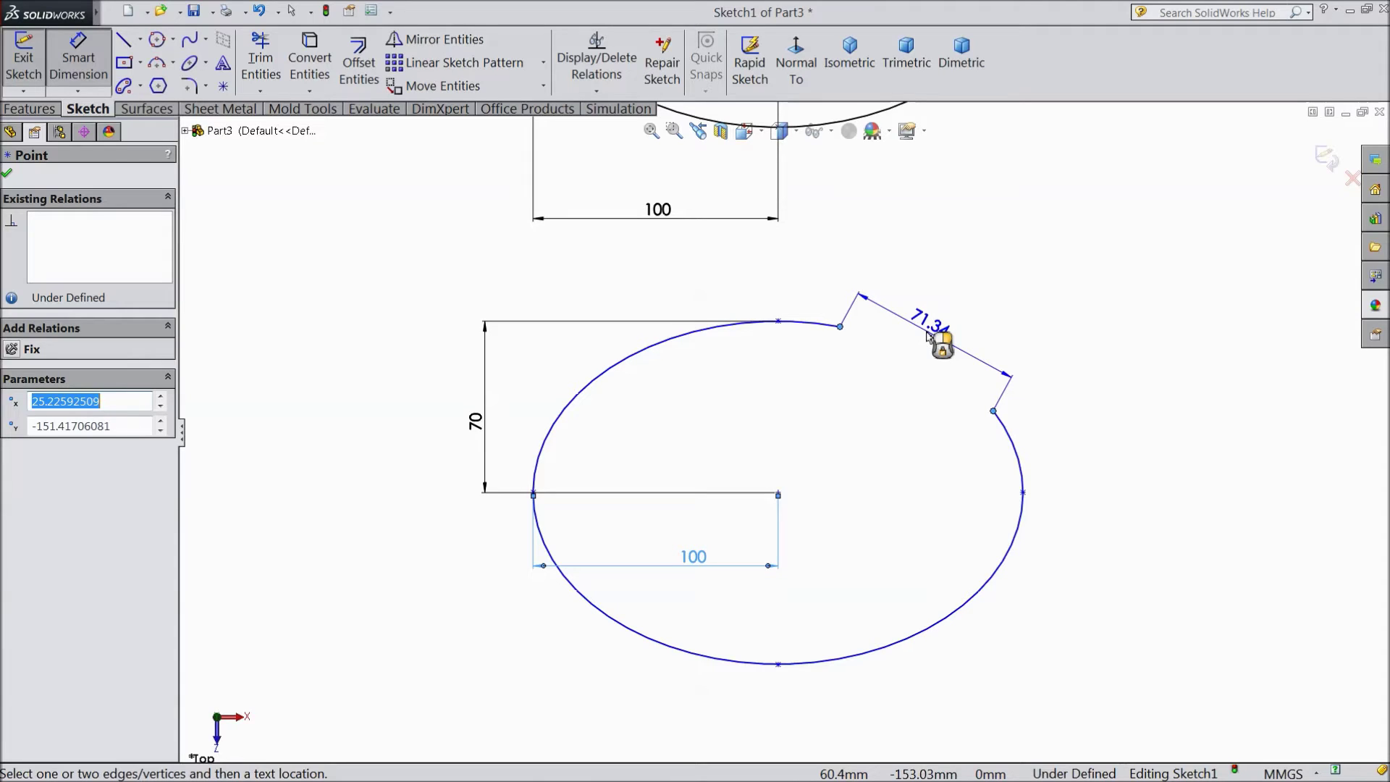
left_click(929, 337)
type("70")
key("Return")
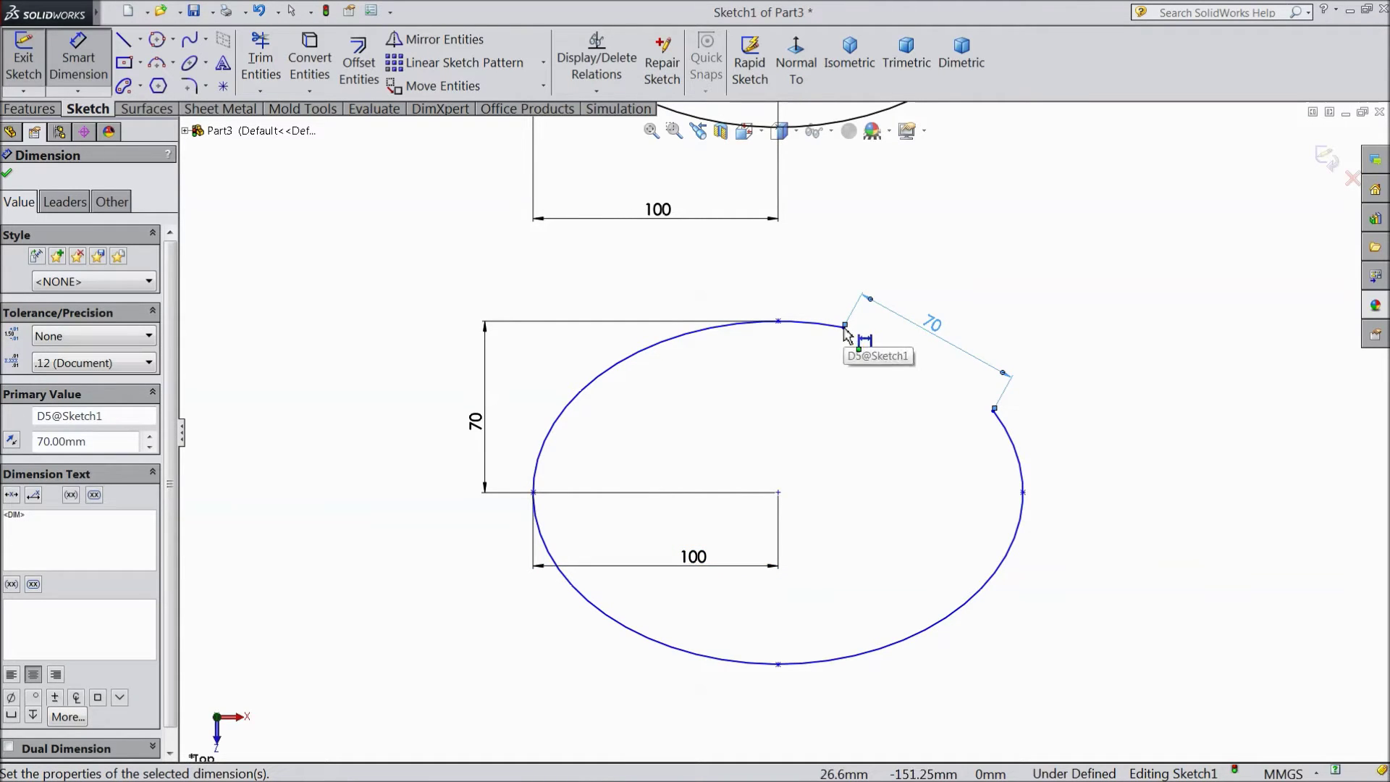
key("Escape")
left_click(995, 410)
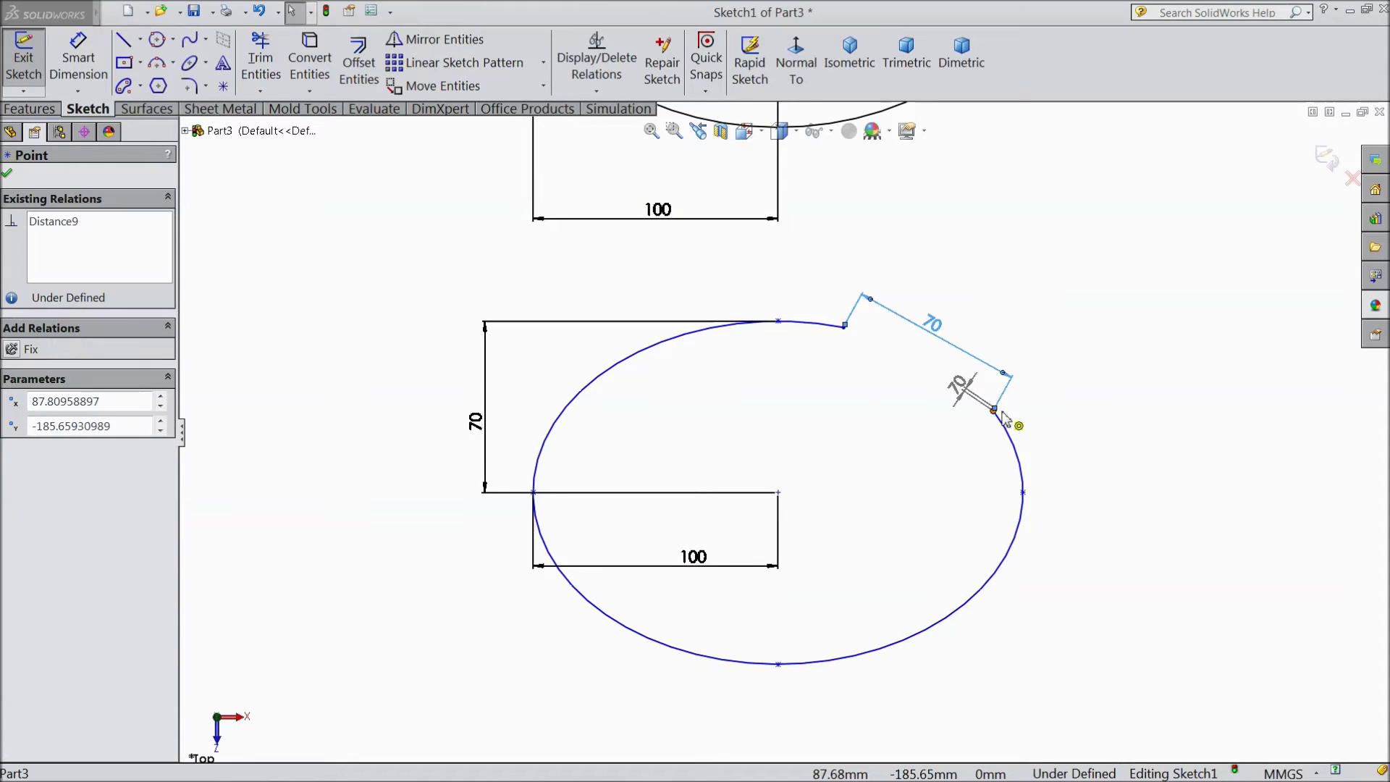
left_click(848, 329)
scroll(890, 383, "up", 1)
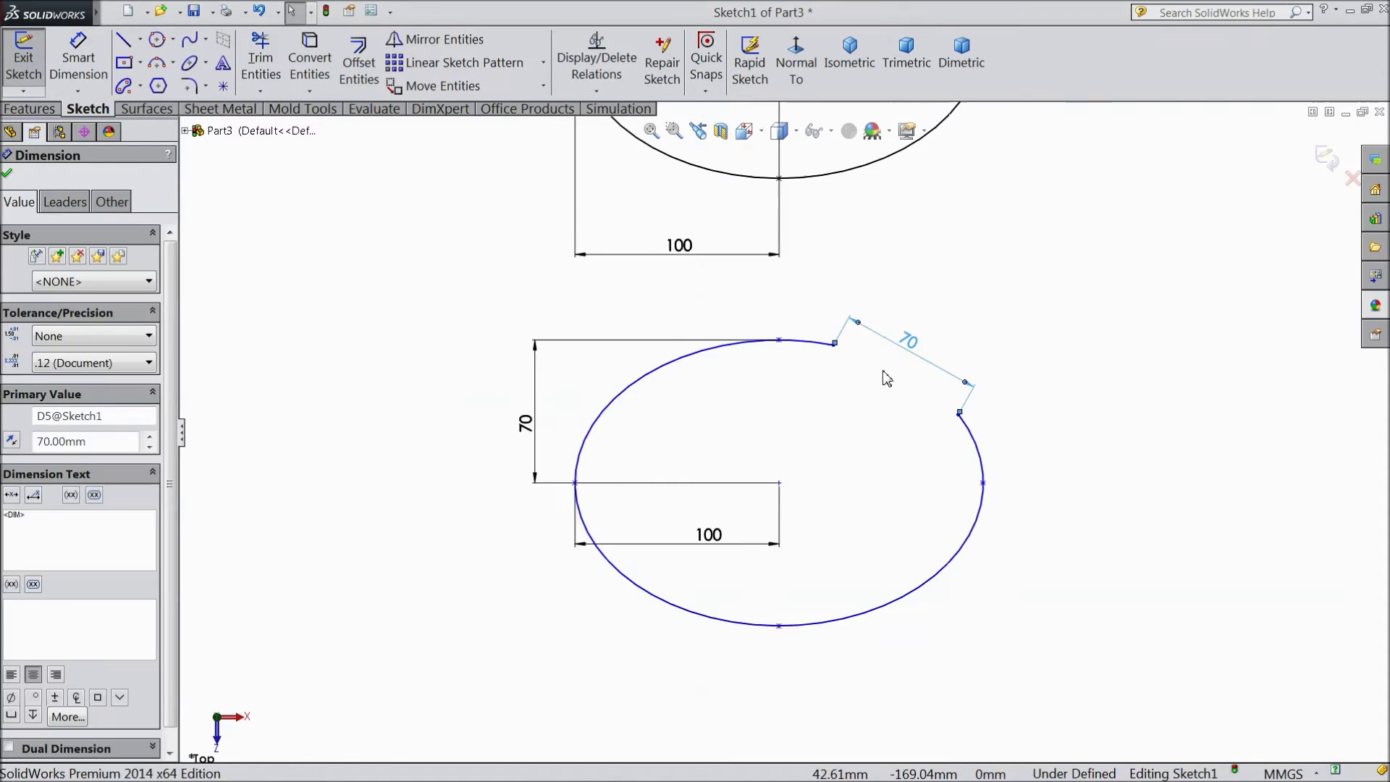
scroll(883, 375, "up", 1)
scroll(833, 393, "down", 1)
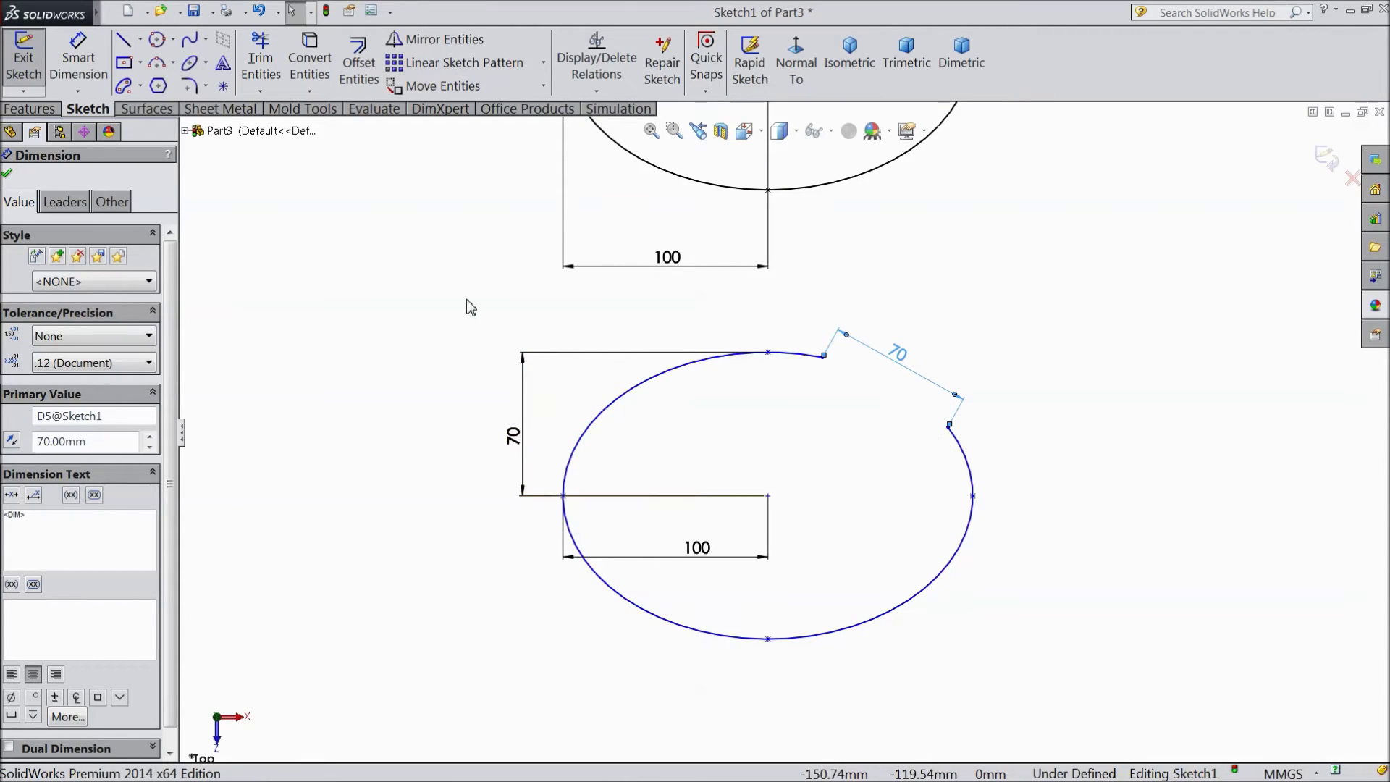
left_click(207, 64)
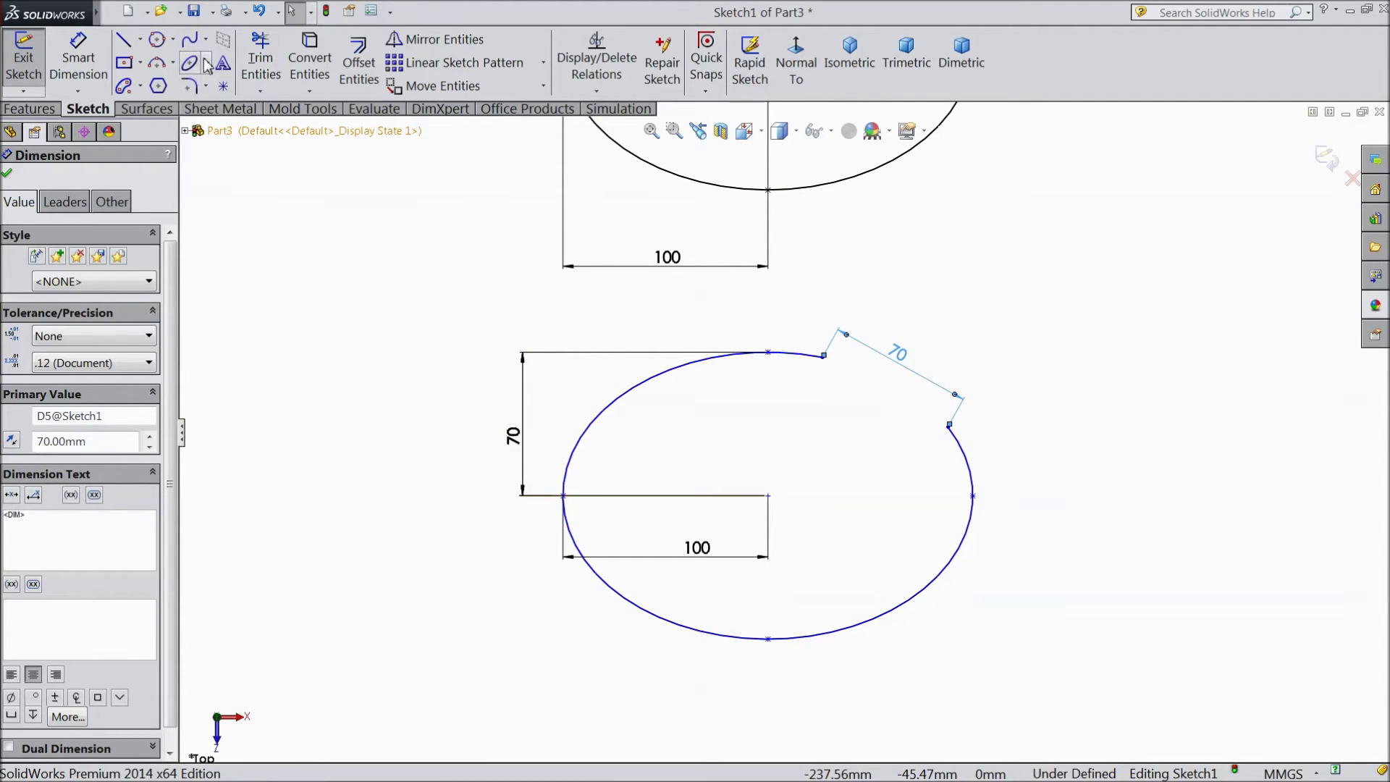
Make the two ellipse centres level by mistake, then drag the partial ellipse back below.
scroll(788, 434, "up", 2)
scroll(788, 434, "up", 1)
left_click(773, 477)
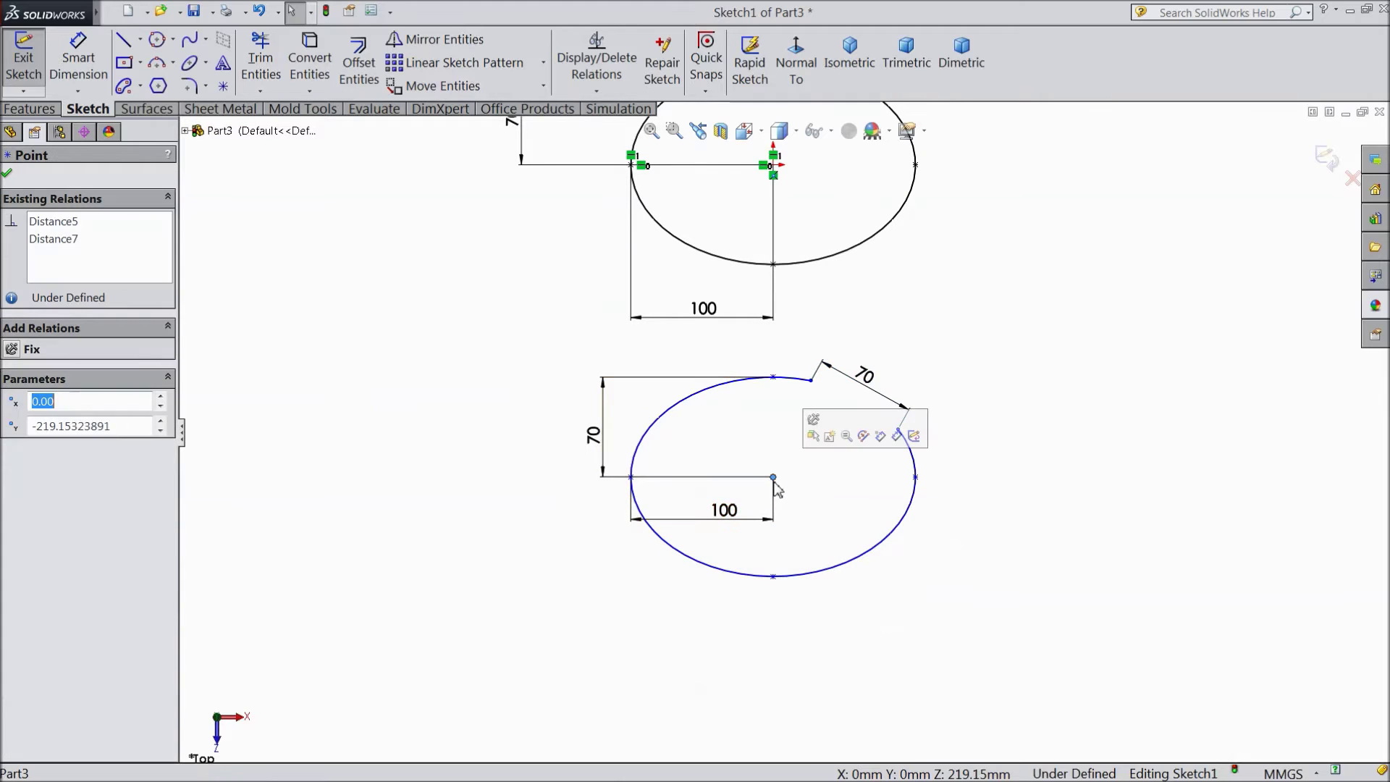
left_click(774, 166, "ctrl")
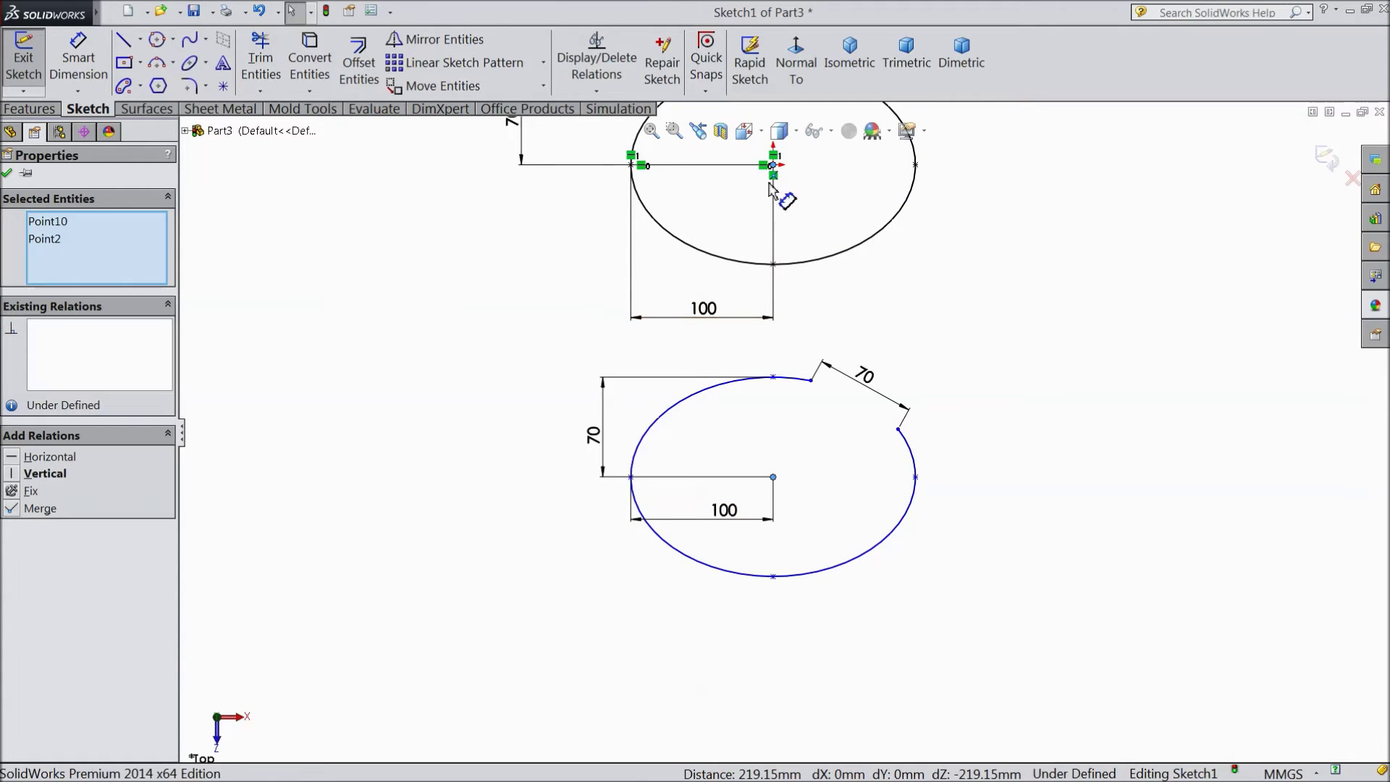
left_click(37, 457)
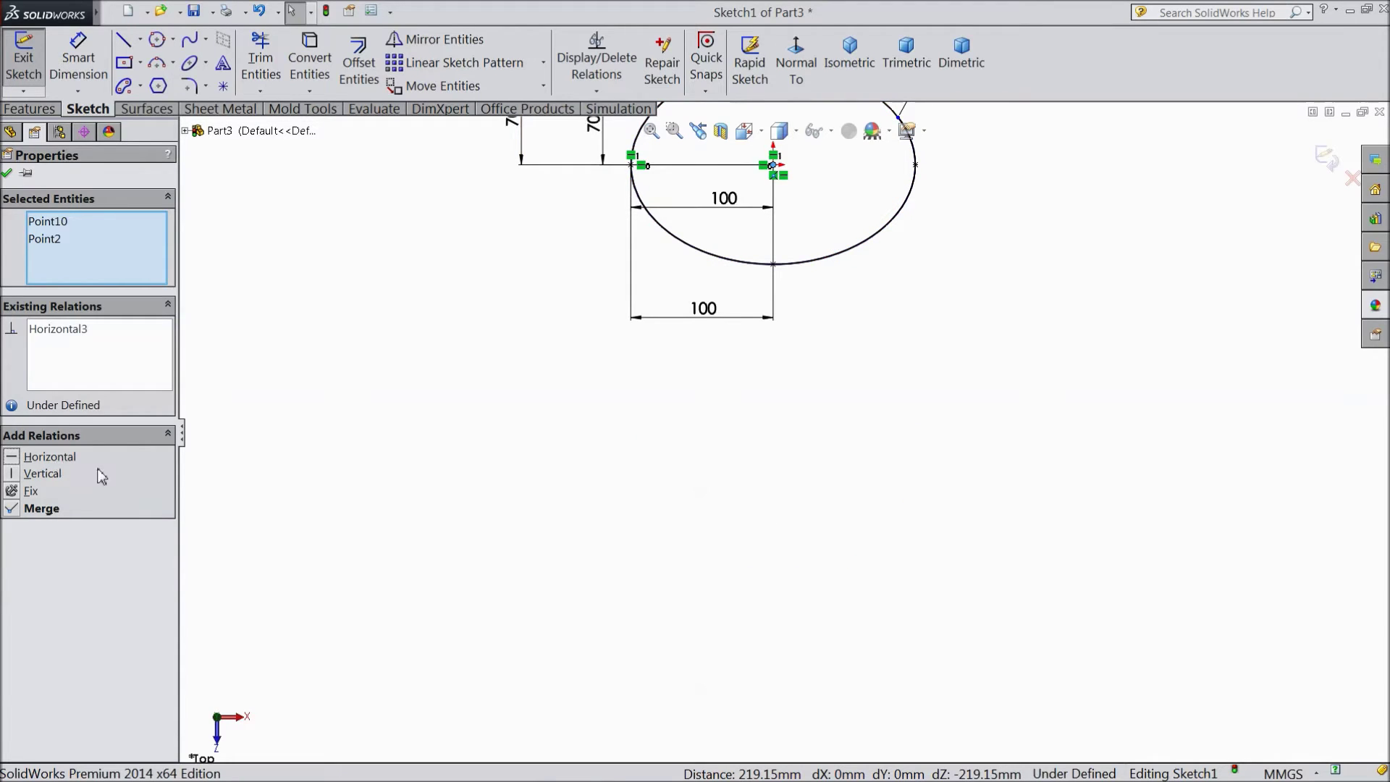
key("z")
key("z")
key("z")
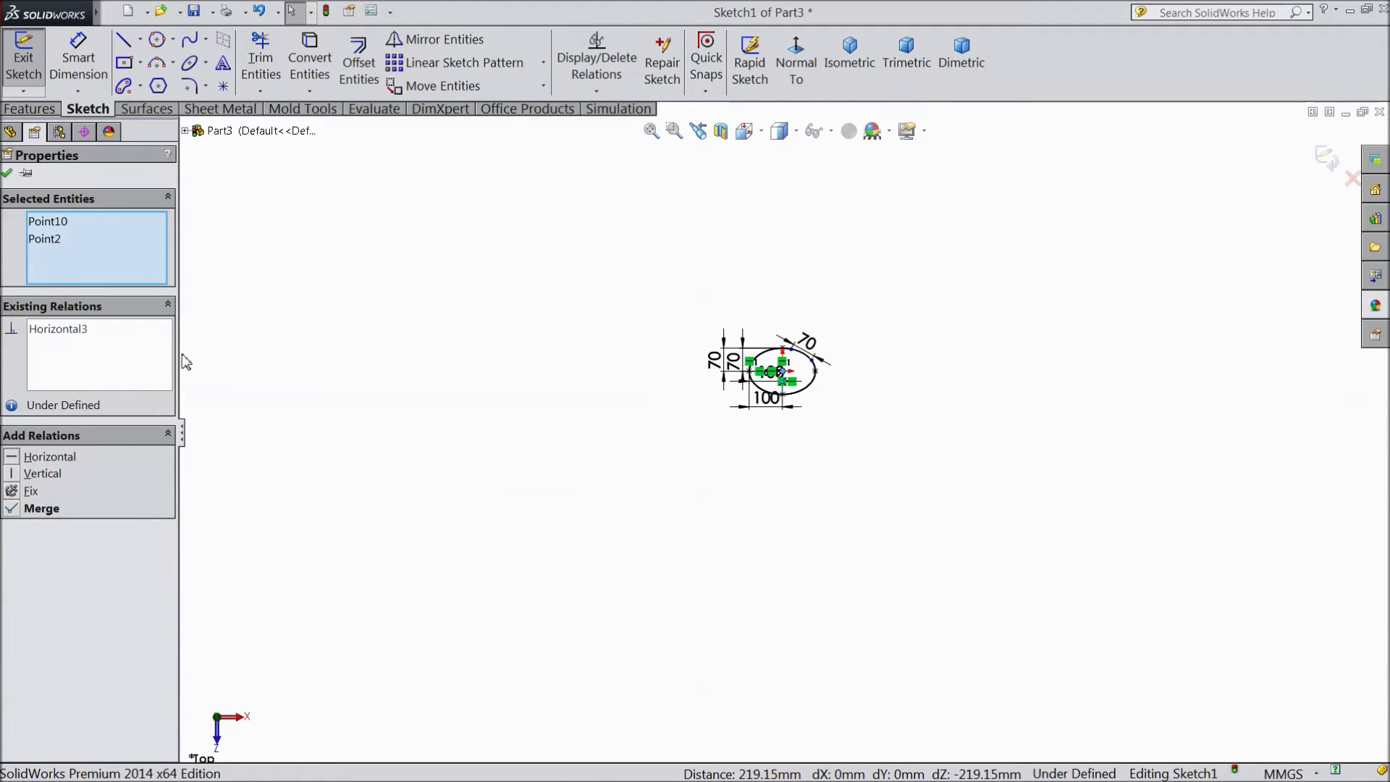
scroll(186, 362, "down", 2)
left_click(6, 174)
scroll(565, 384, "up", 2)
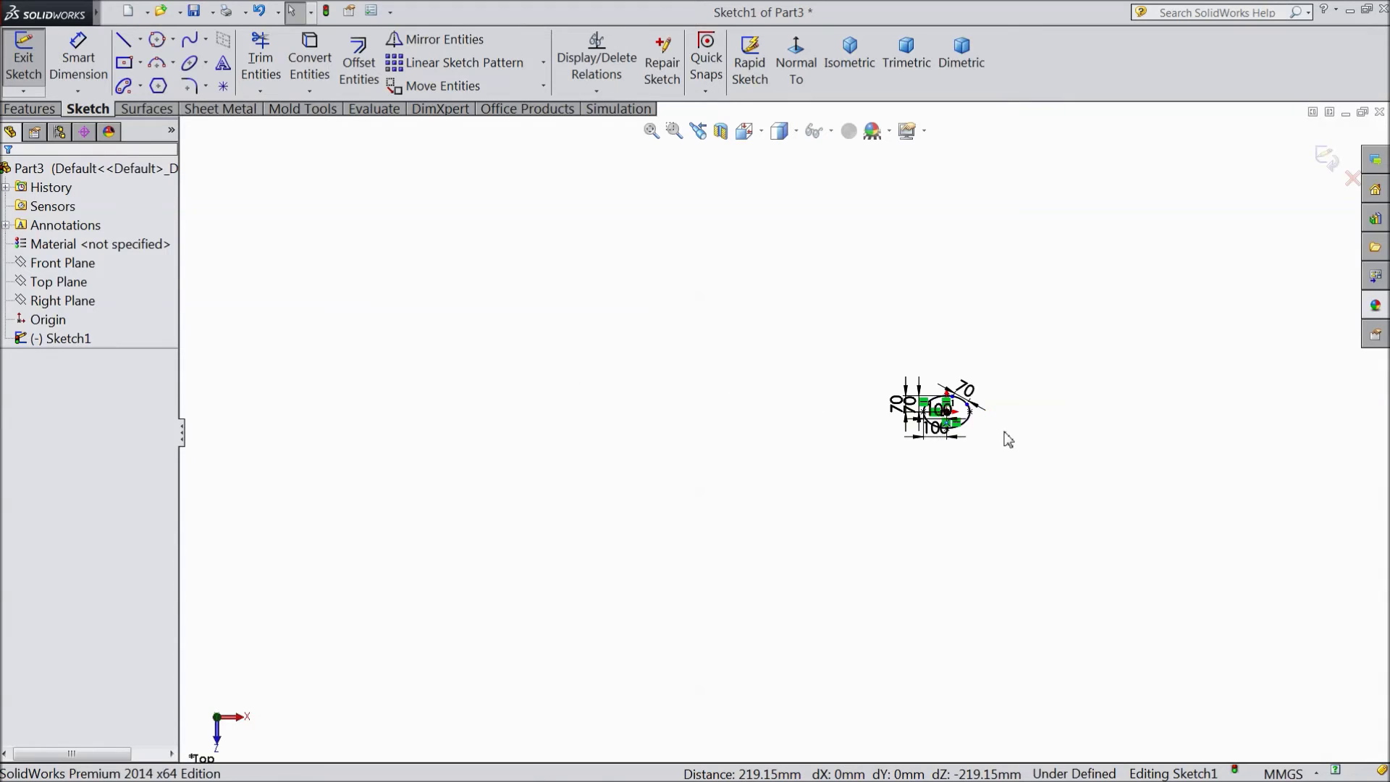
scroll(962, 419, "down", 2)
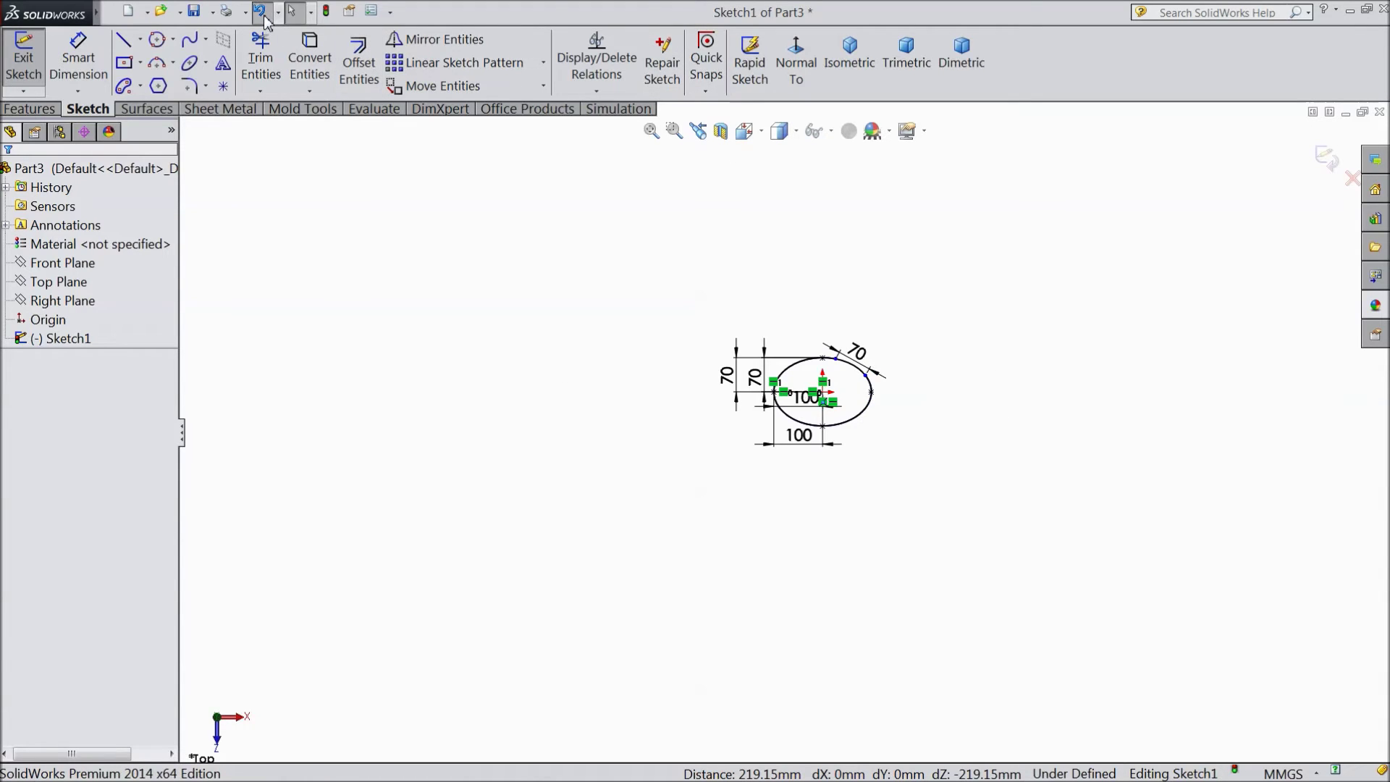
left_click_drag(822, 392, 822, 500)
scroll(854, 431, "down", 1)
scroll(826, 507, "down", 3)
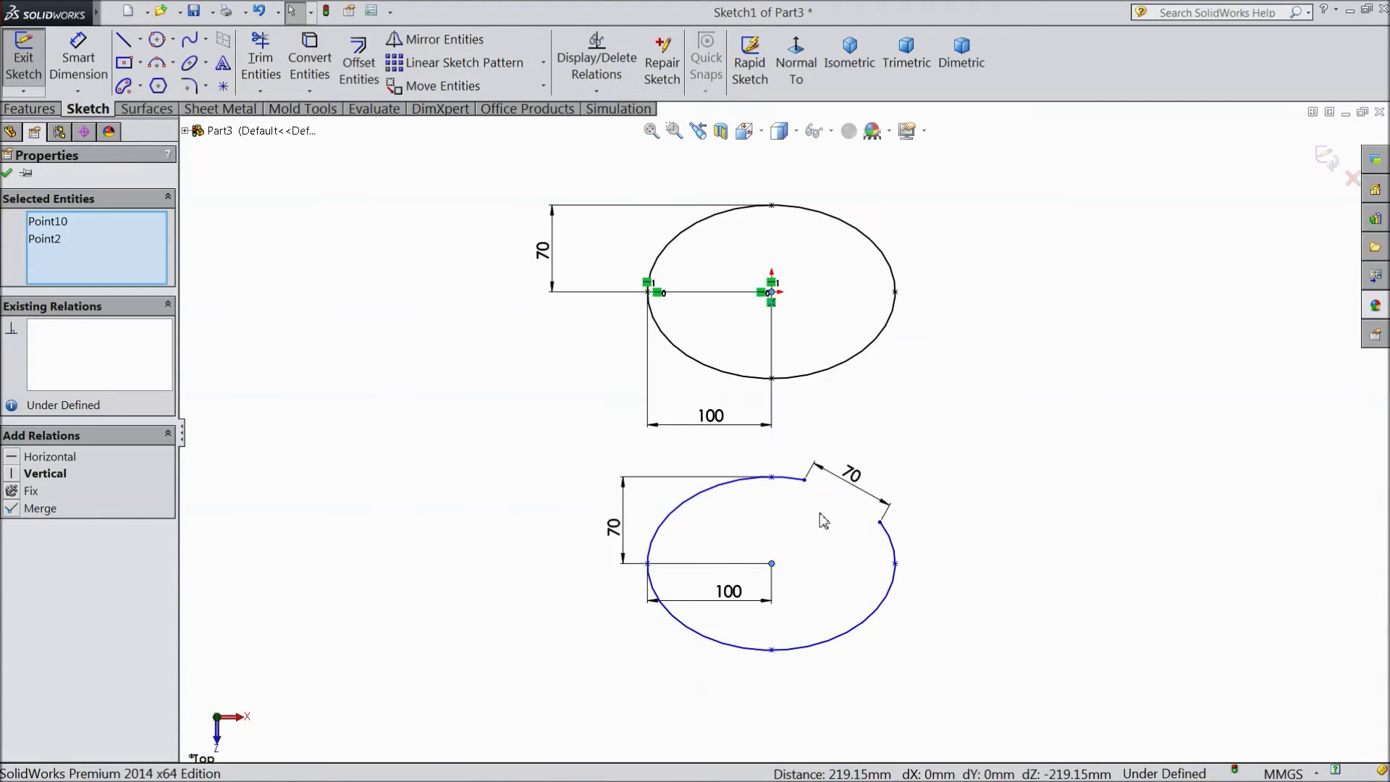
Add a vertical relation between the partial ellipse's centre and the upper ellipse's centre.
left_click(345, 428)
left_click(772, 562)
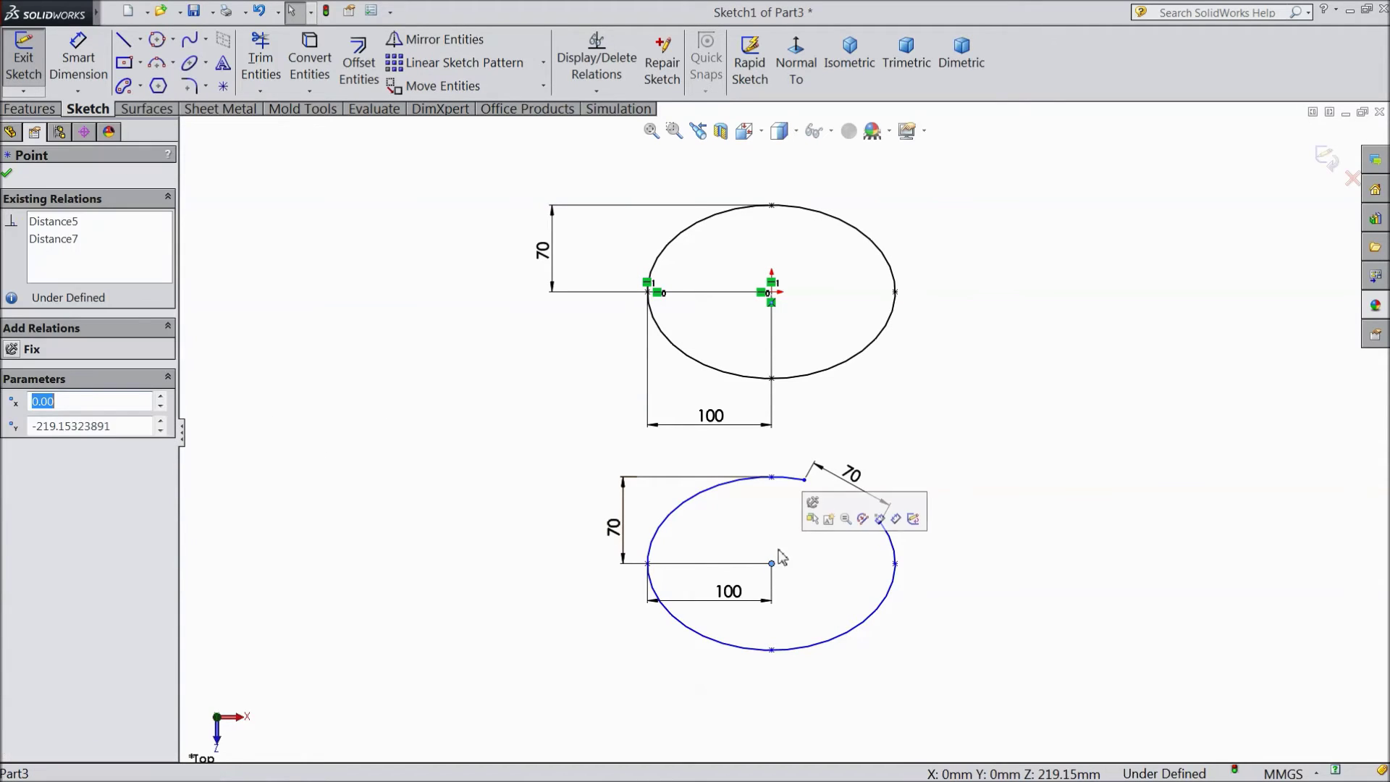
left_click(771, 293, "ctrl")
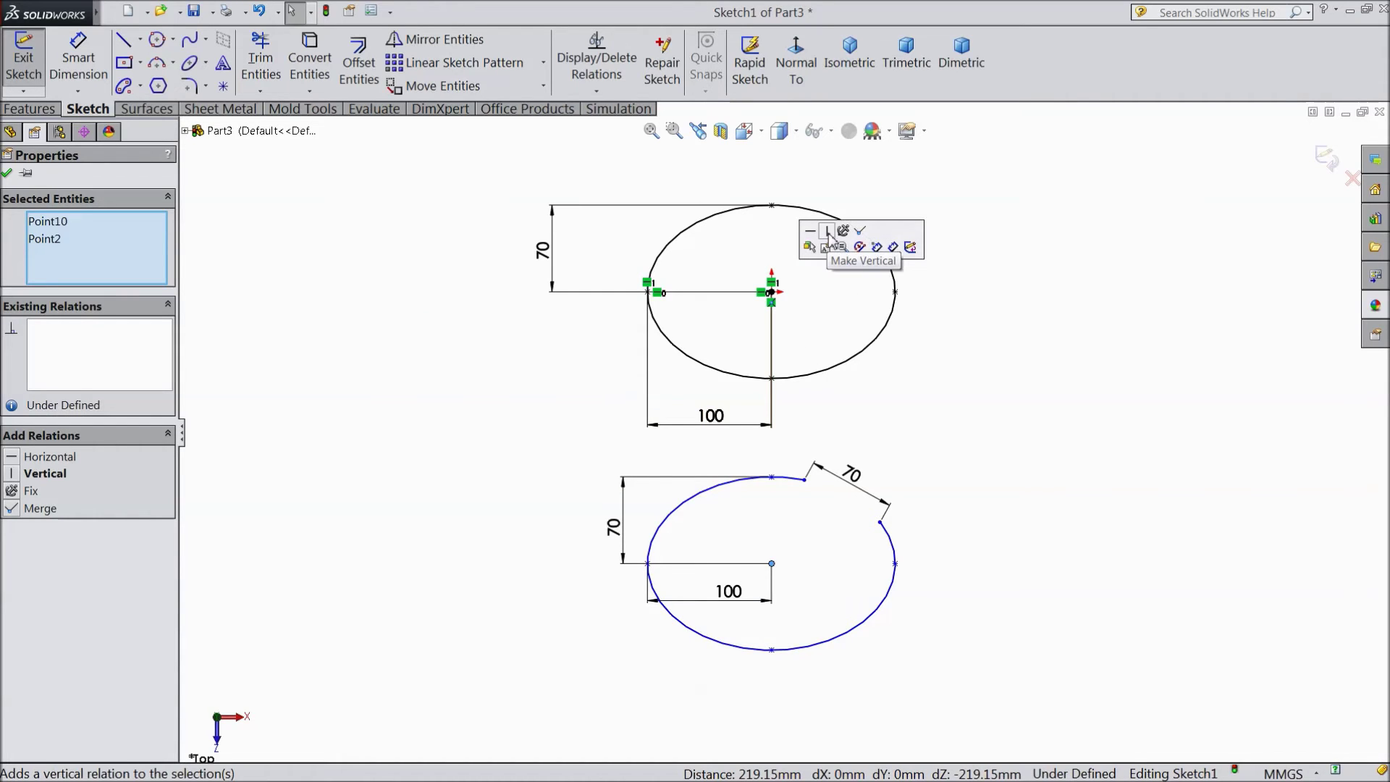
left_click(829, 232)
scroll(792, 464, "up", 2)
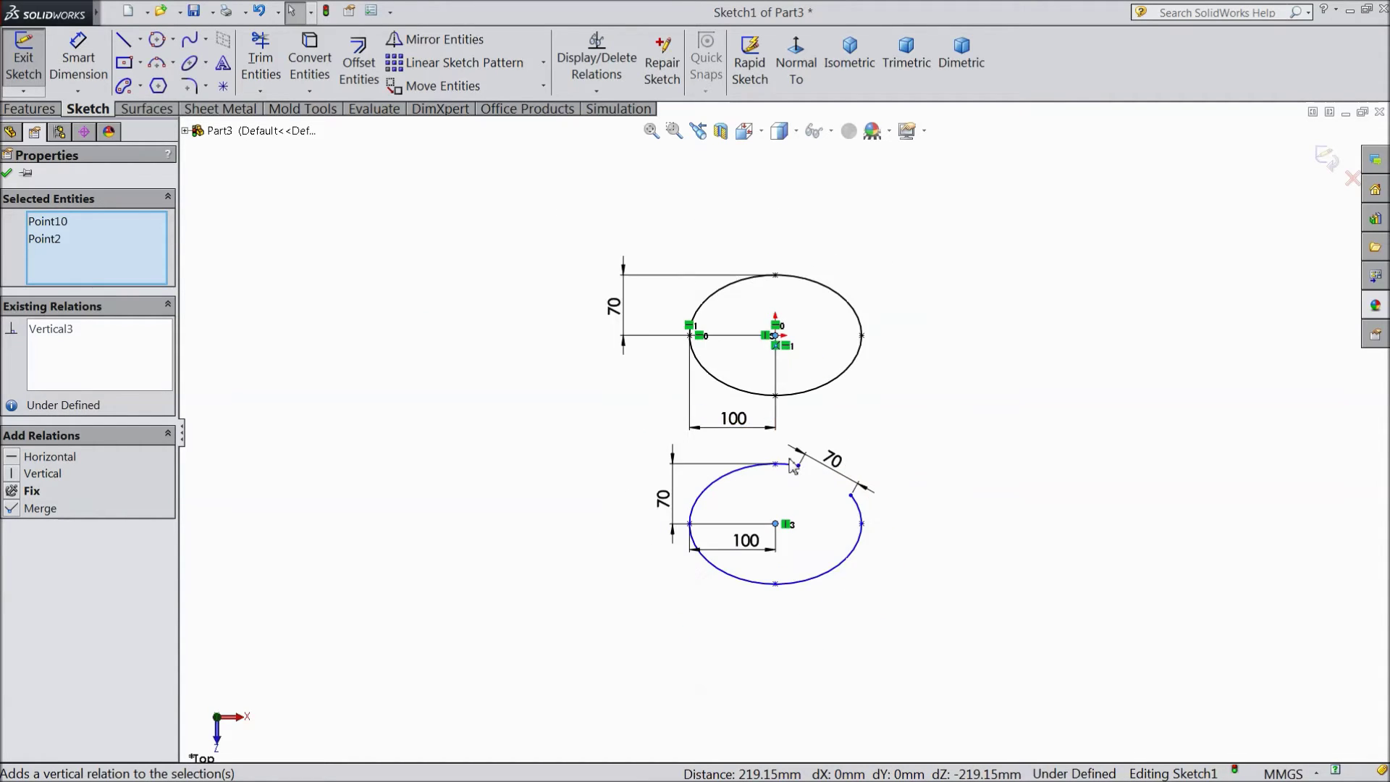
scroll(793, 467, "down", 1)
scroll(815, 478, "down", 1)
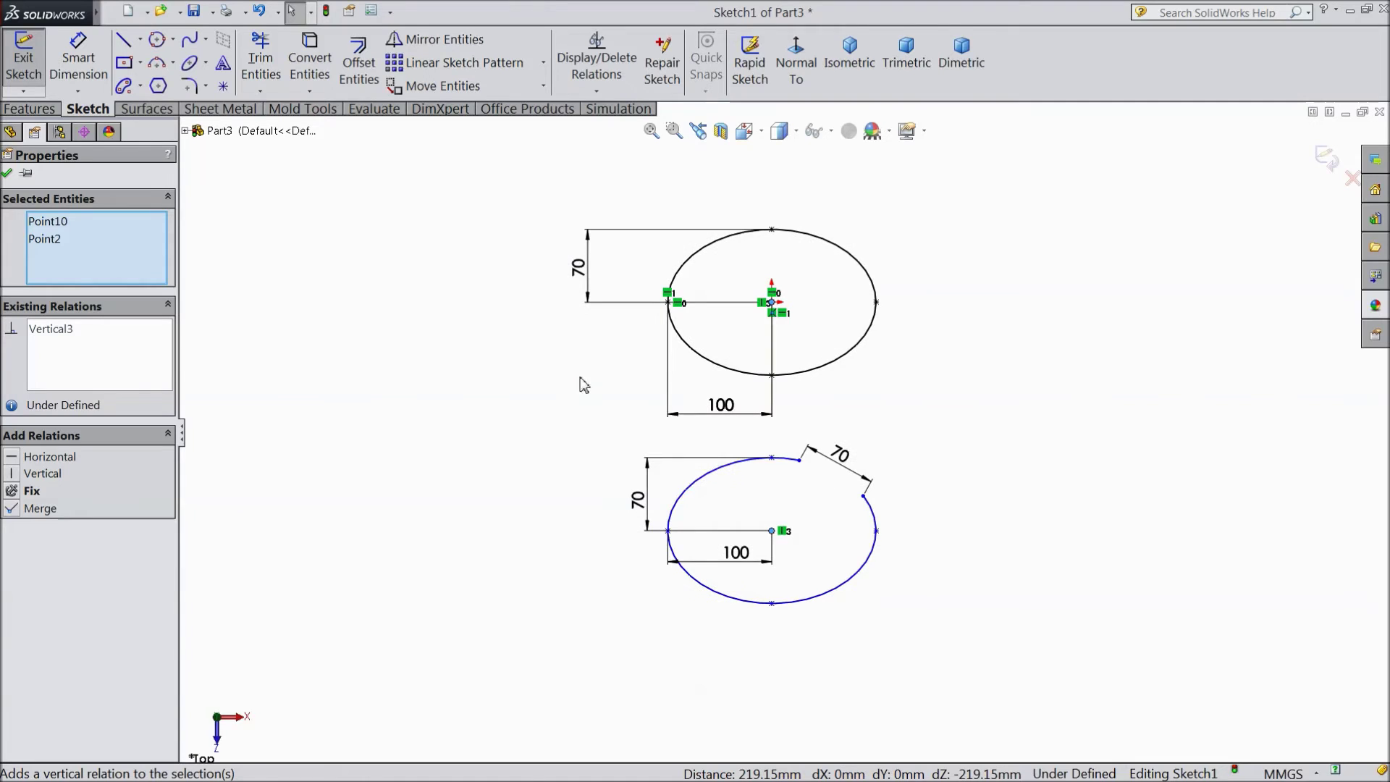
left_click(208, 62)
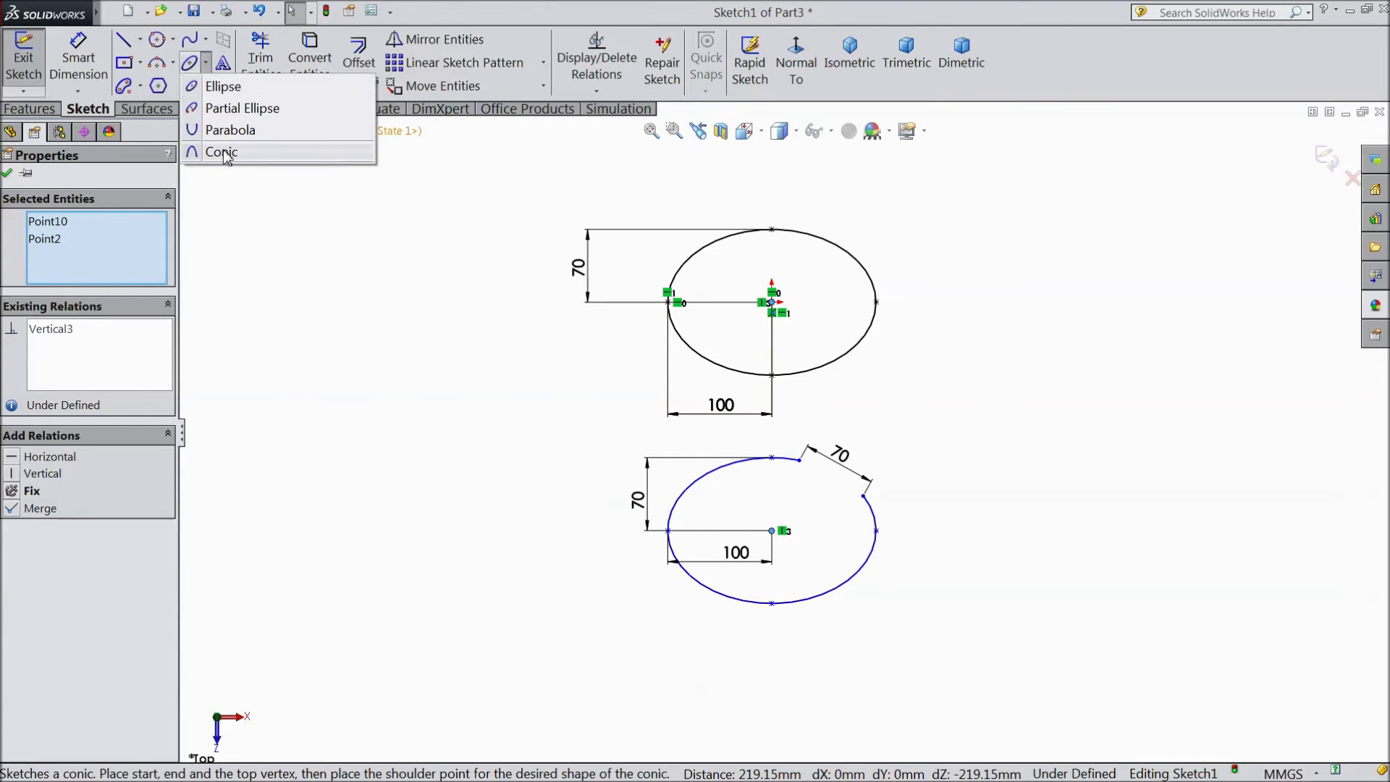
Draw a parabola beside the ellipses, placing its focus, vertex and both ends.
left_click(231, 129)
scroll(782, 435, "up", 5)
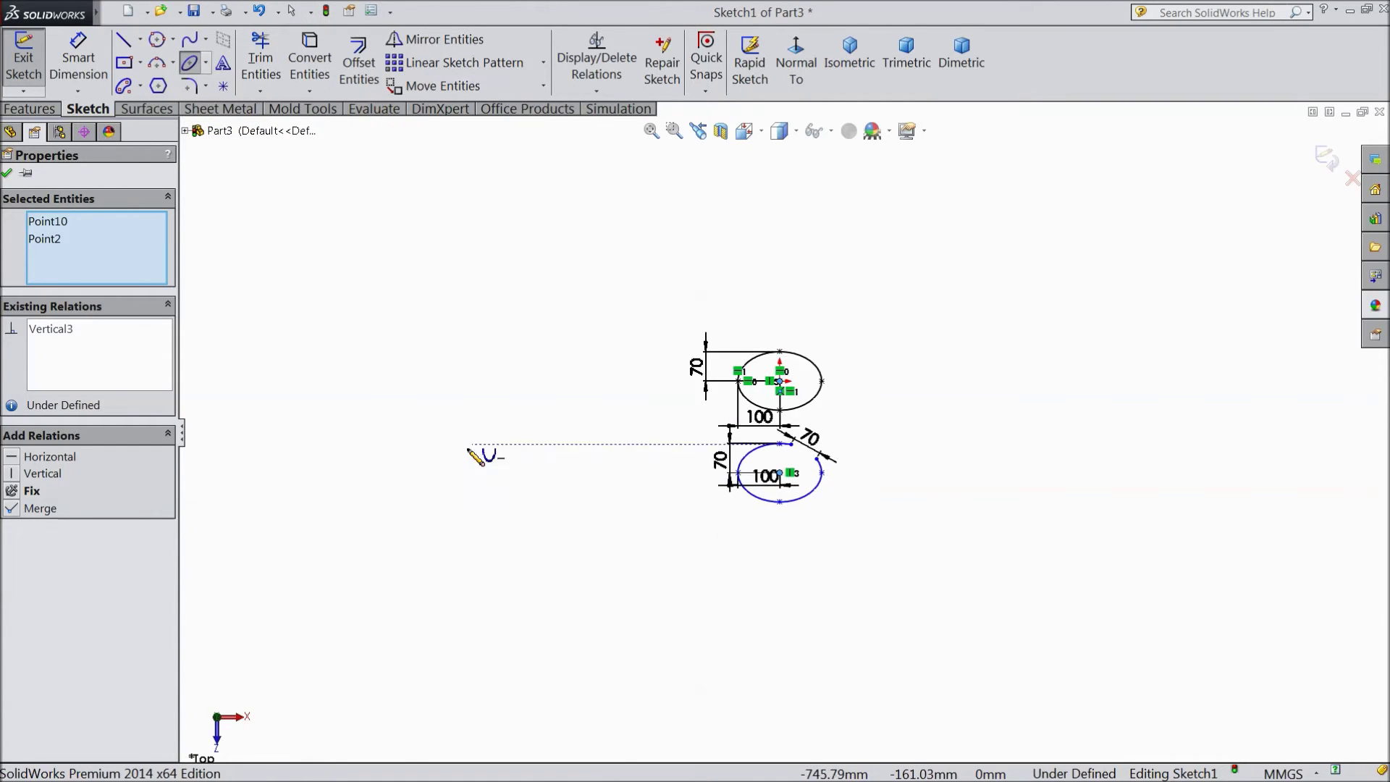
scroll(476, 458, "down", 3)
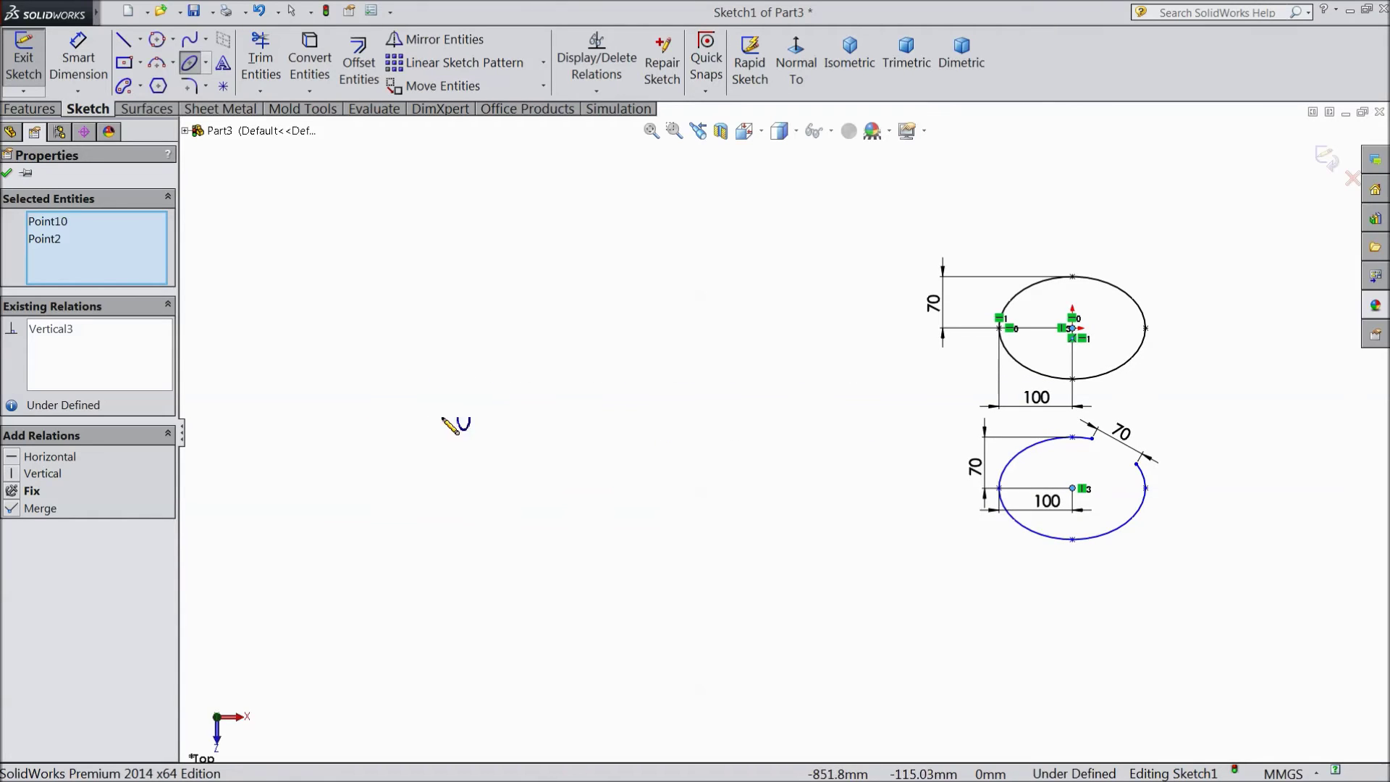
left_click(472, 387)
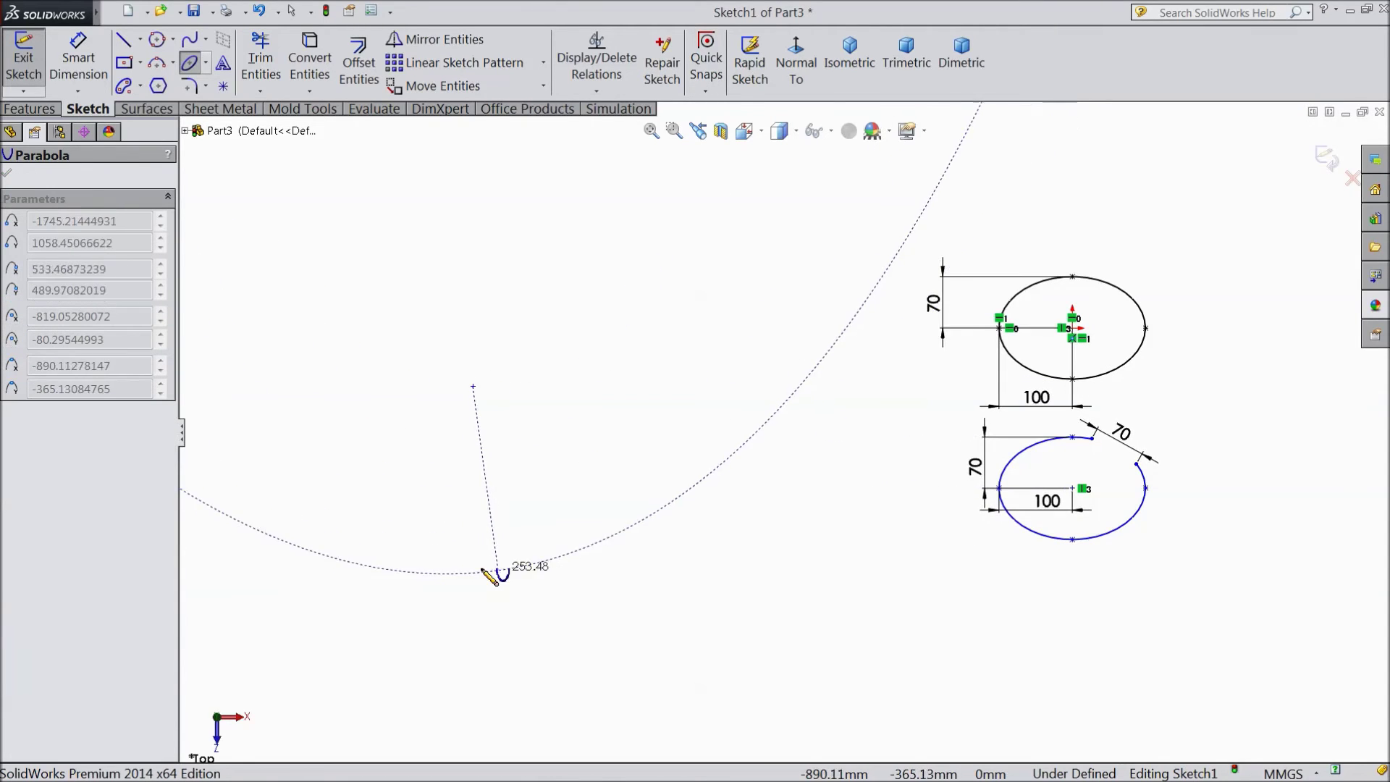
scroll(536, 576, "up", 3)
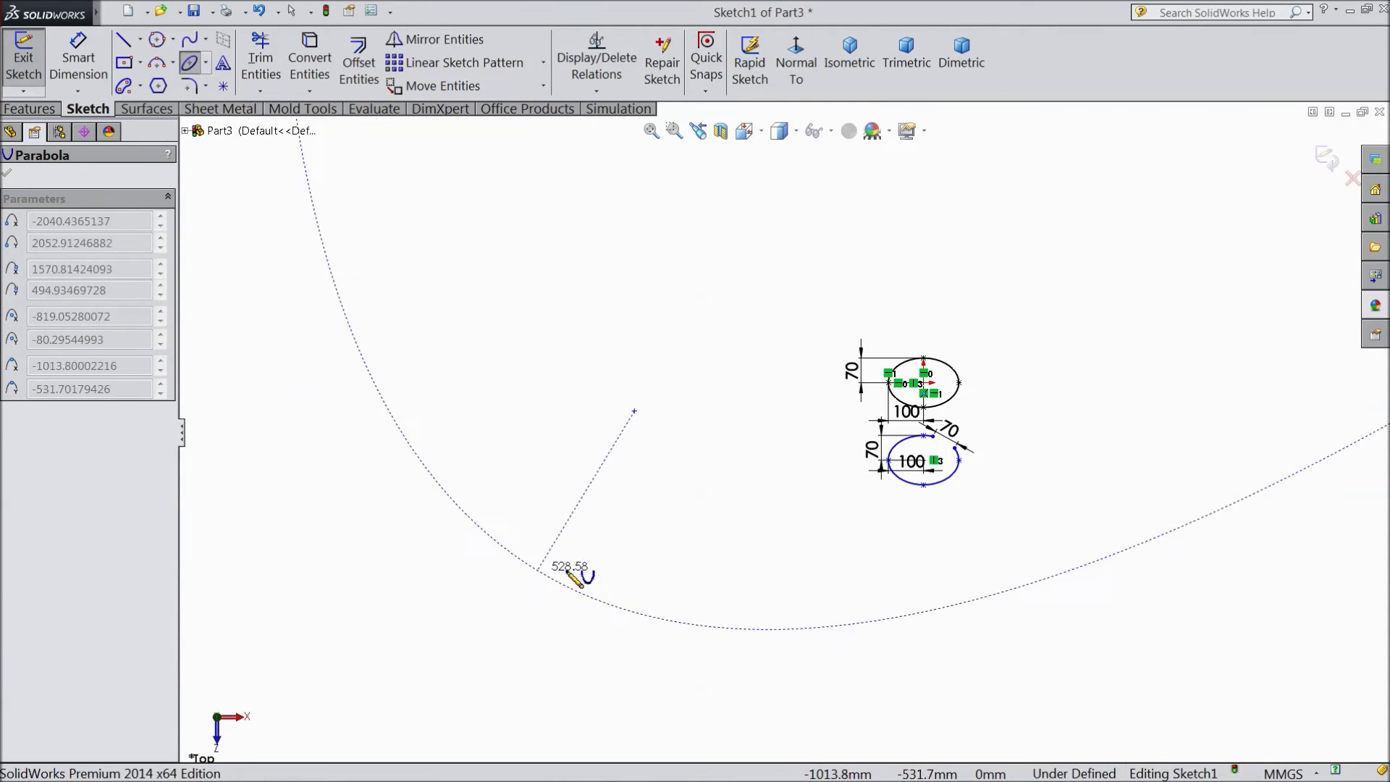
left_click(635, 567)
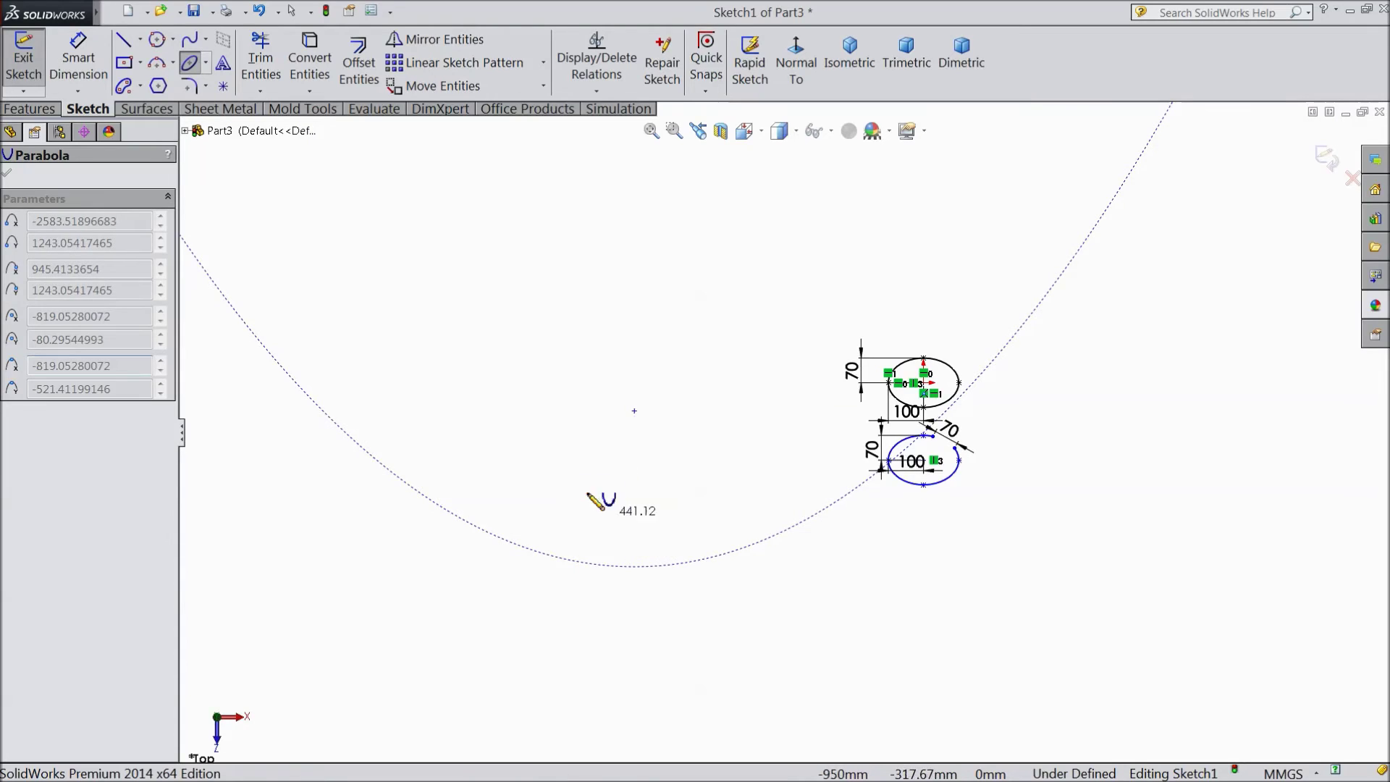
left_click(491, 372)
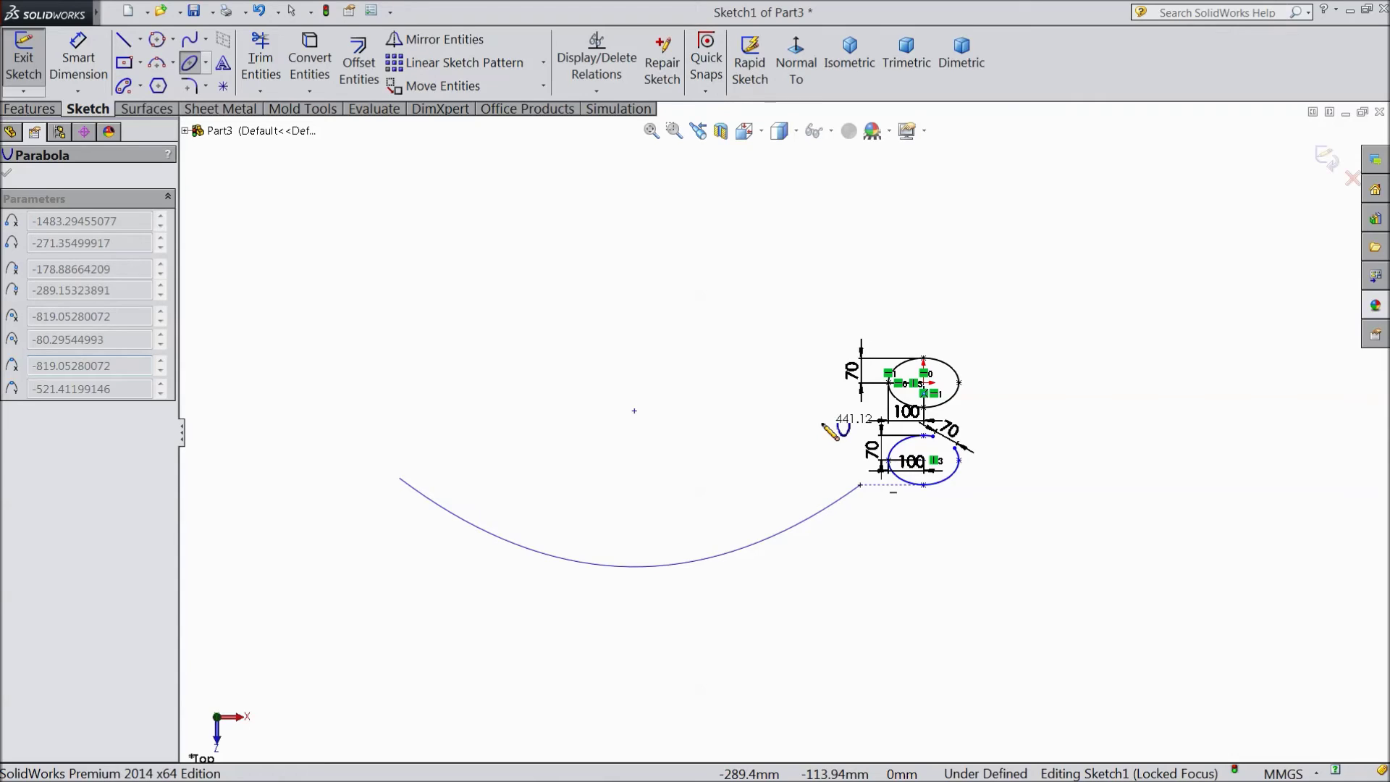
left_click(1054, 288)
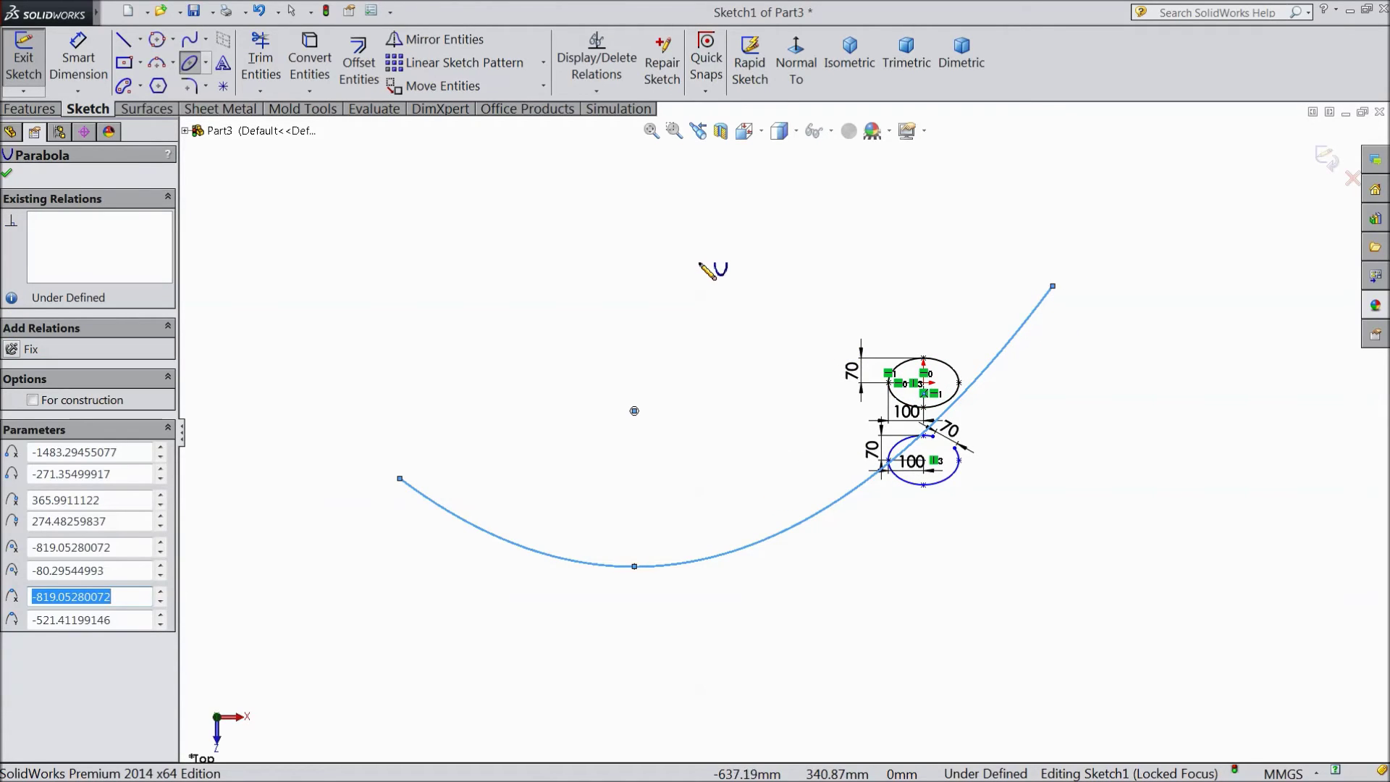
right_click(694, 265)
left_click(753, 181)
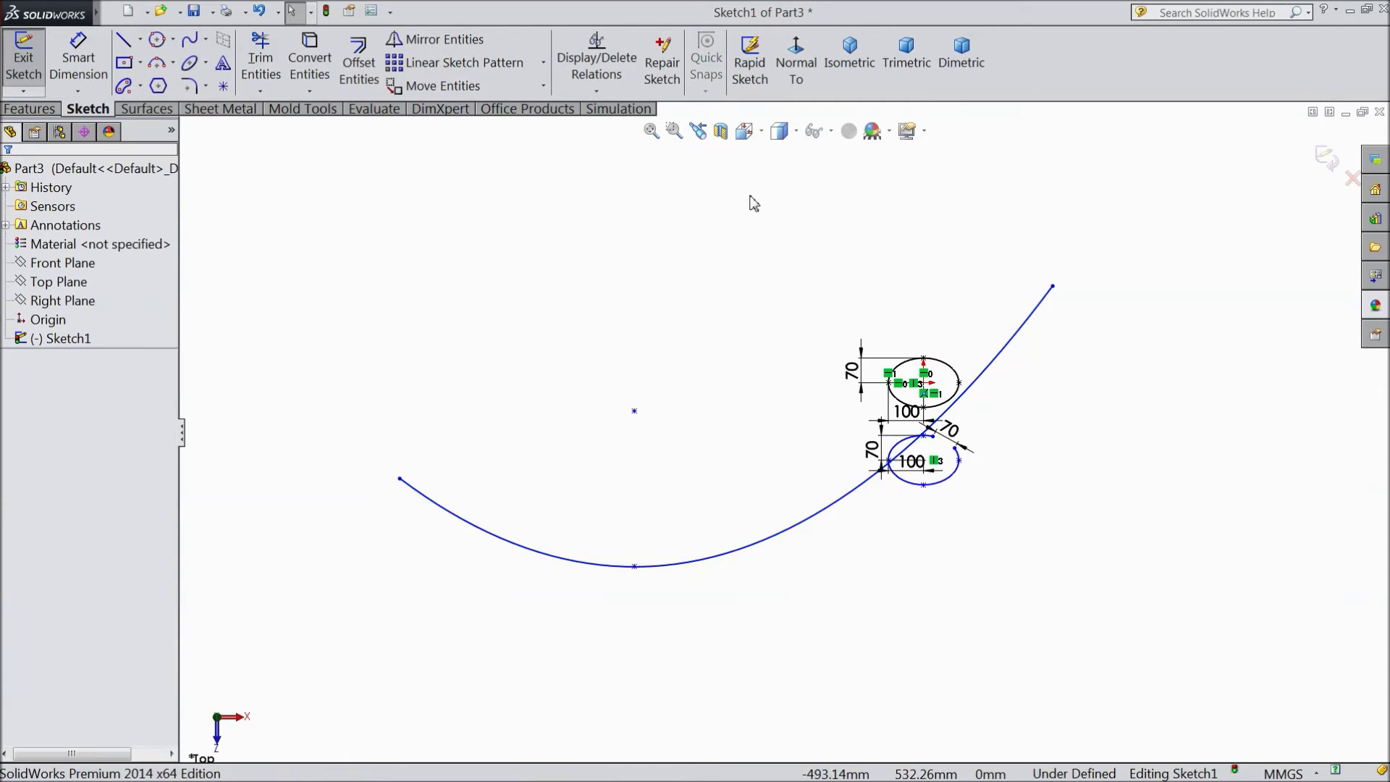
Reshape the parabola and make its two endpoints horizontal with each other.
left_click_drag(660, 409, 741, 427)
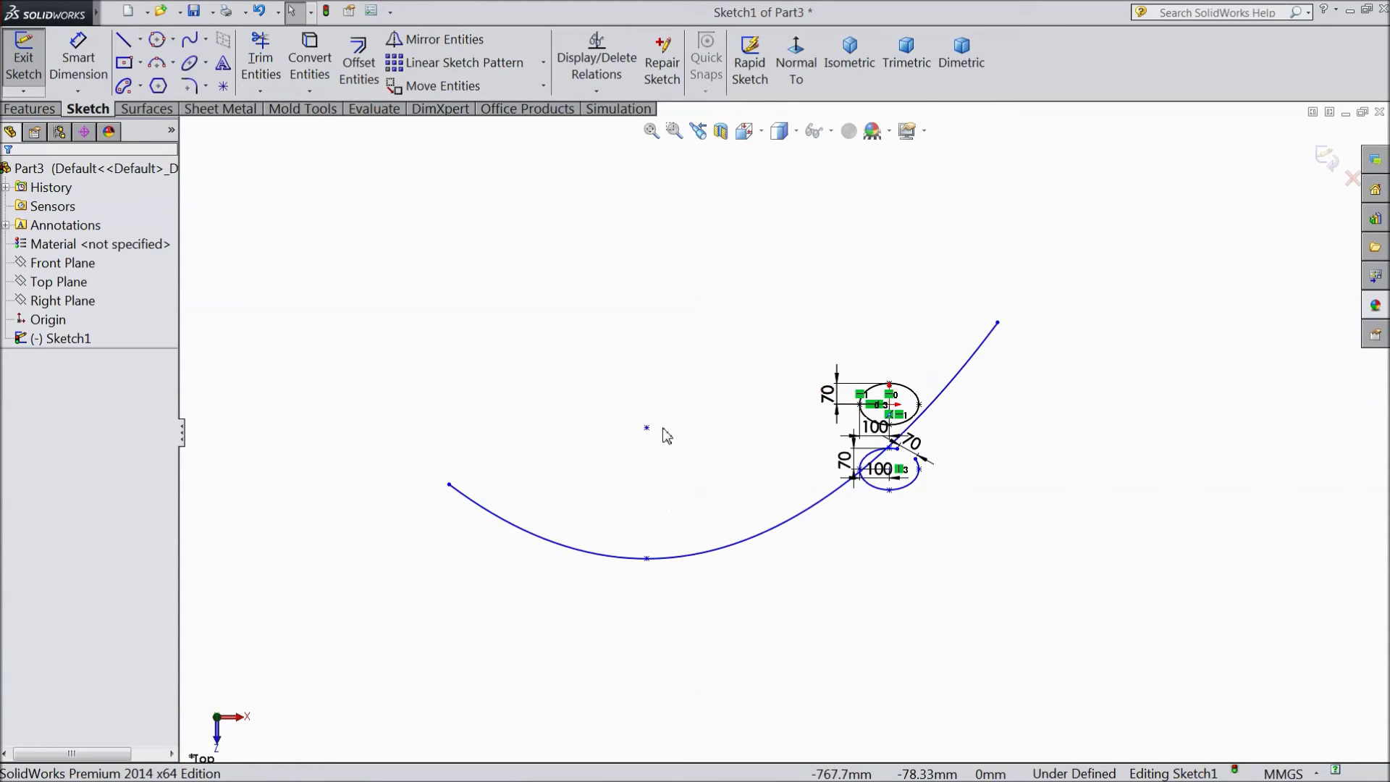
left_click_drag(648, 430, 477, 386)
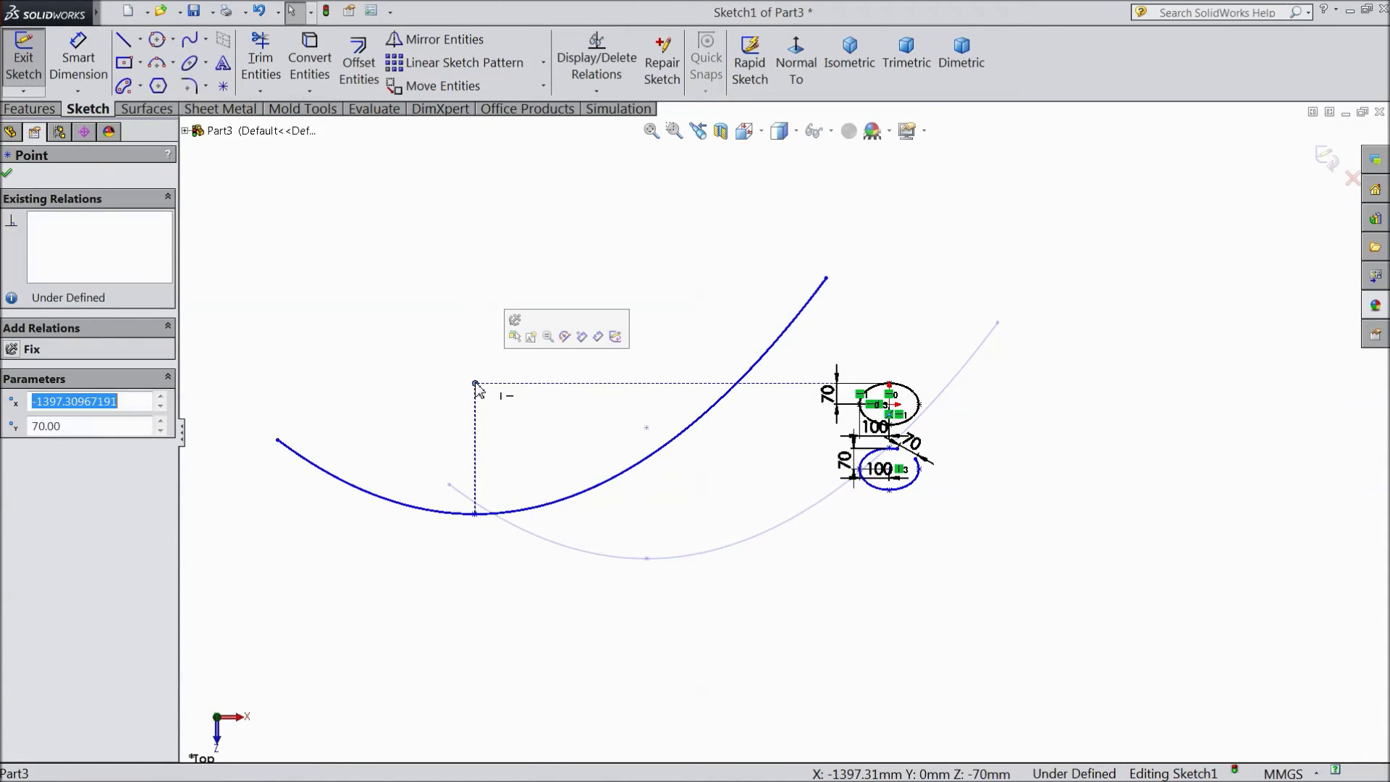
scroll(779, 435, "up", 2)
left_click(814, 327)
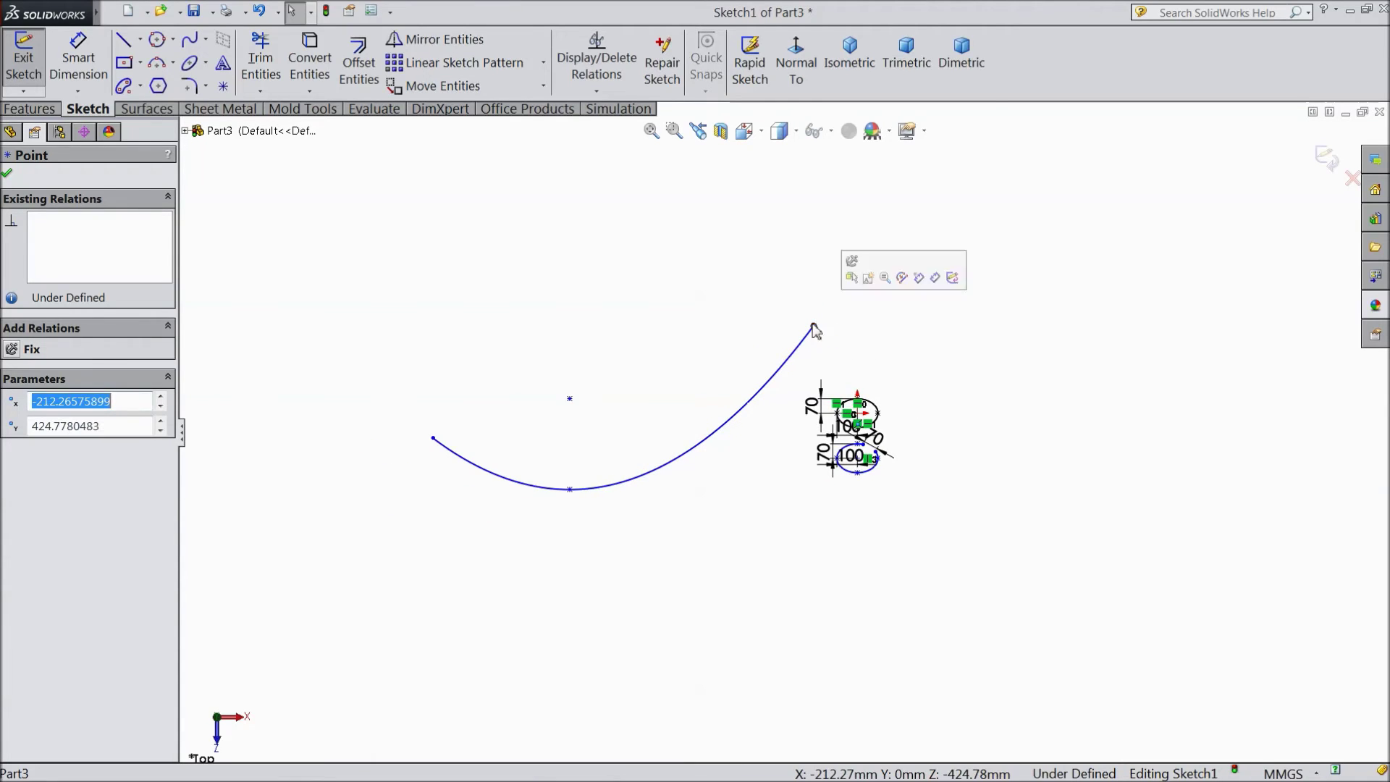
left_click(433, 439, "ctrl")
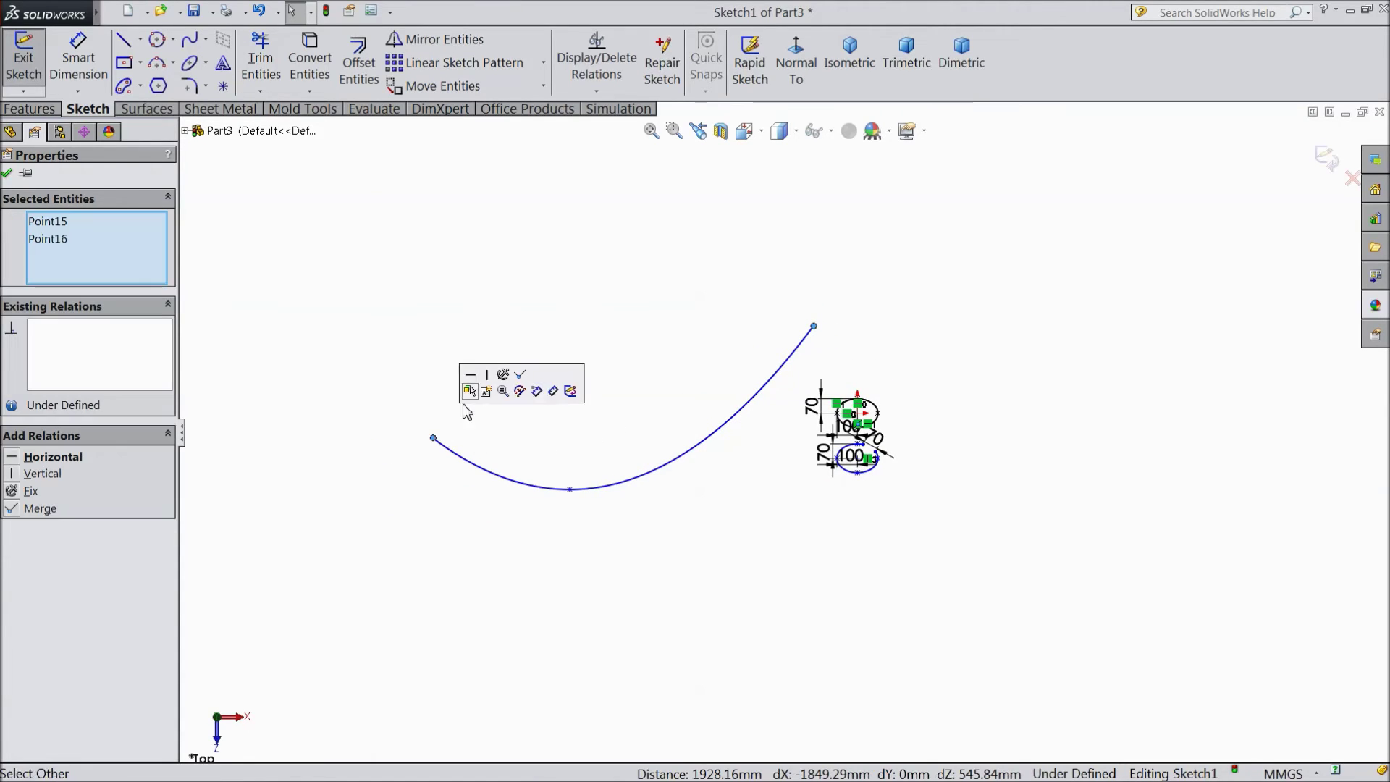
left_click(469, 376)
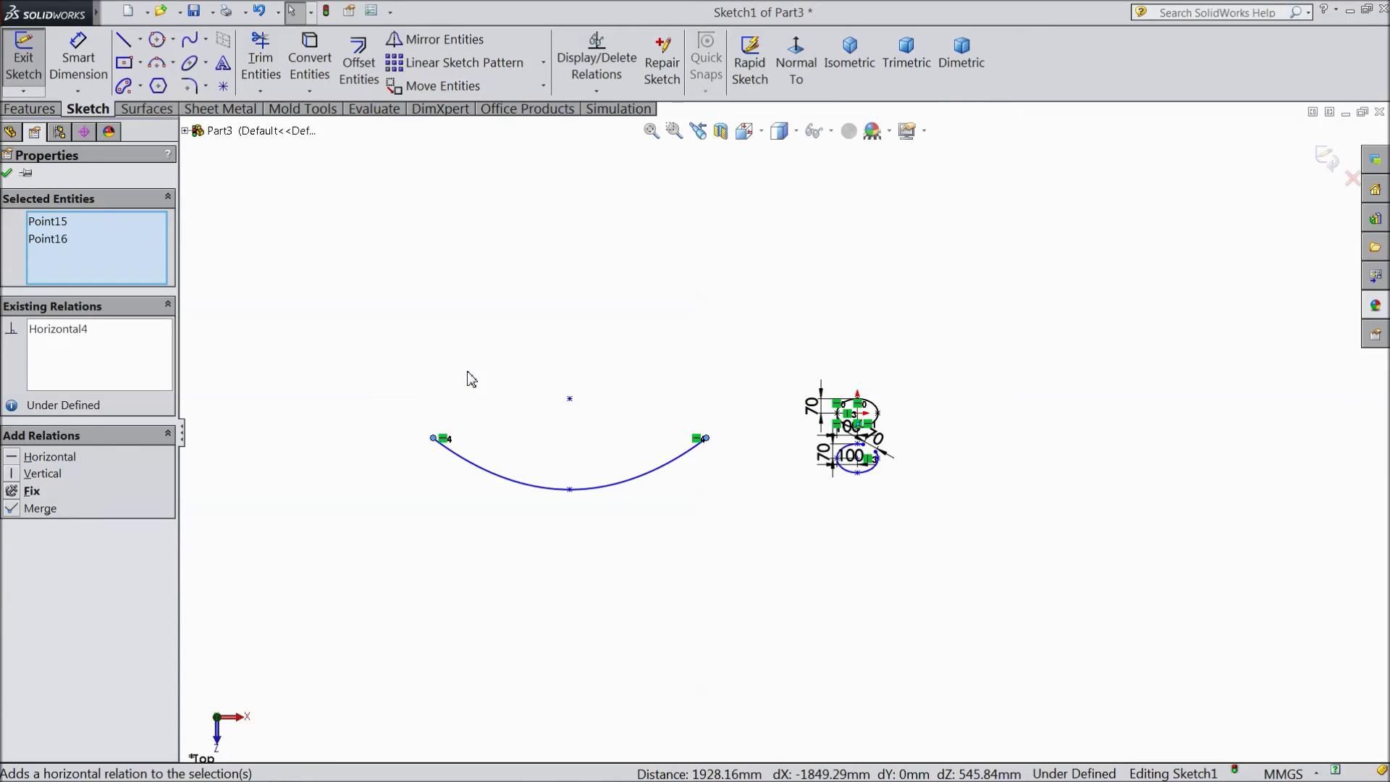
scroll(540, 510, "down", 2)
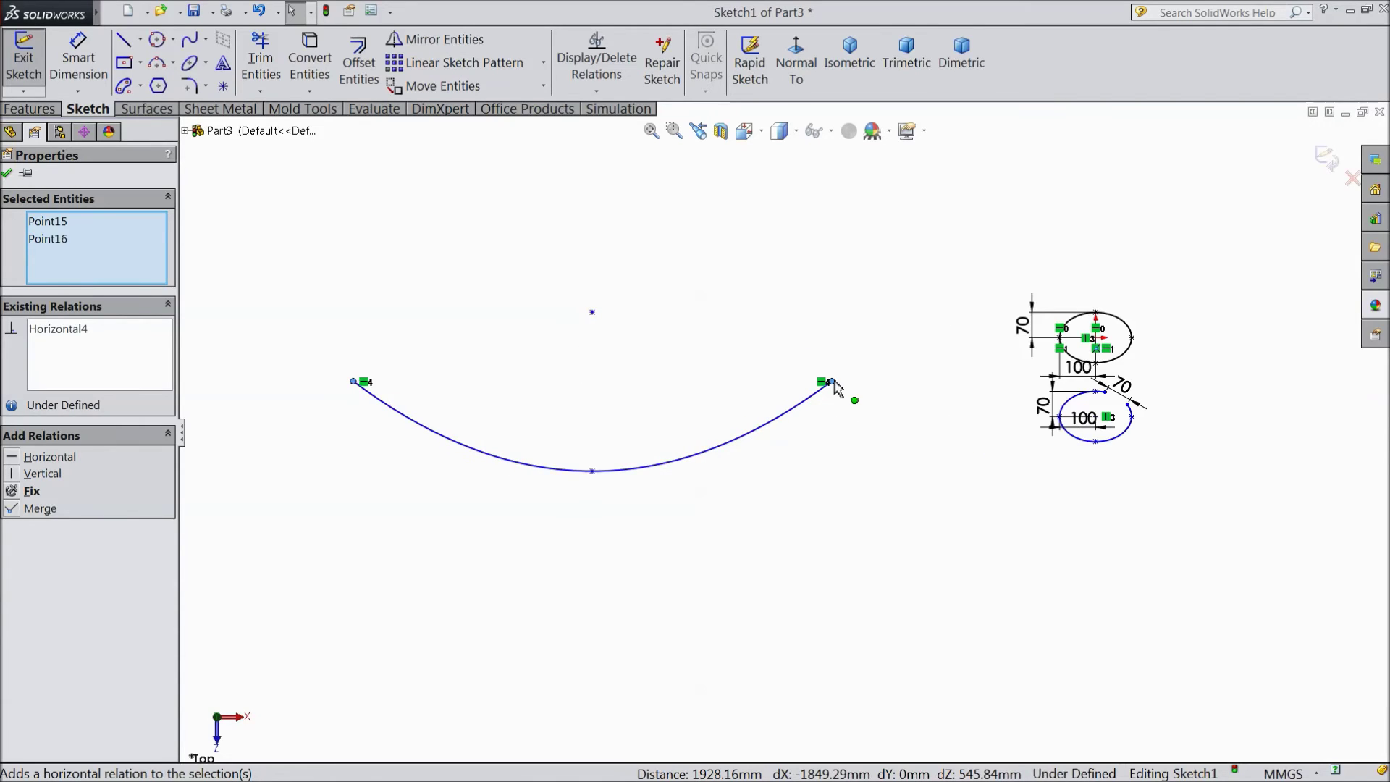
left_click_drag(833, 384, 863, 327)
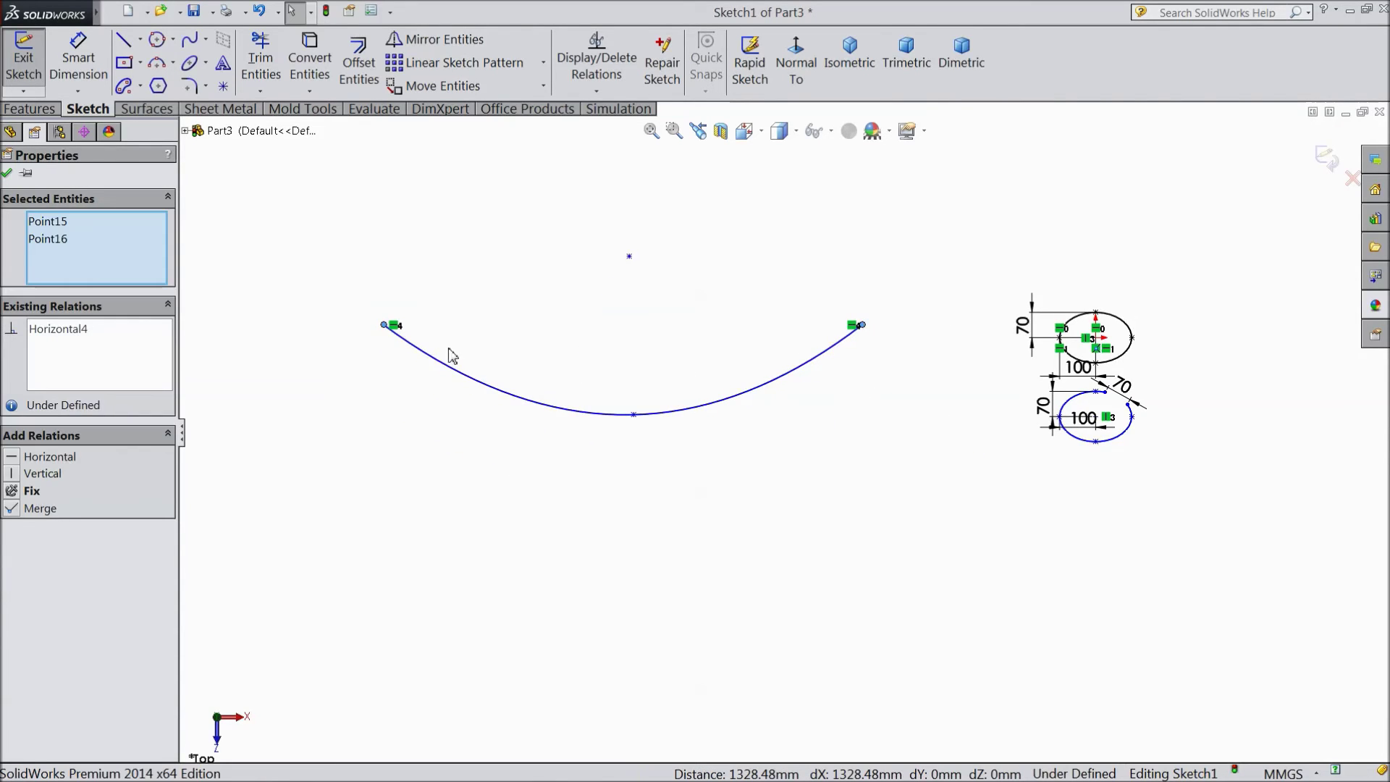
Make the parabola's focus horizontal with an endpoint, then clear the selection.
left_click(7, 174)
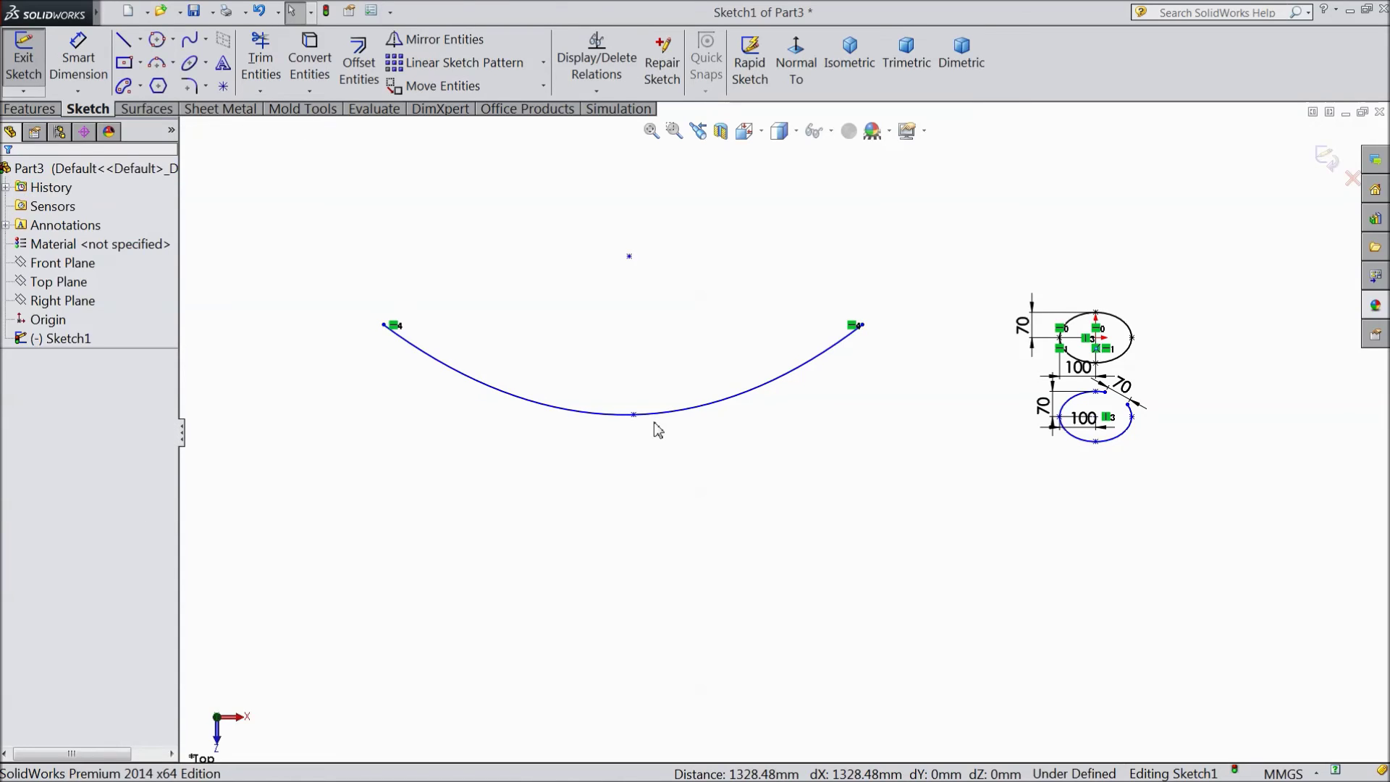
left_click(629, 257)
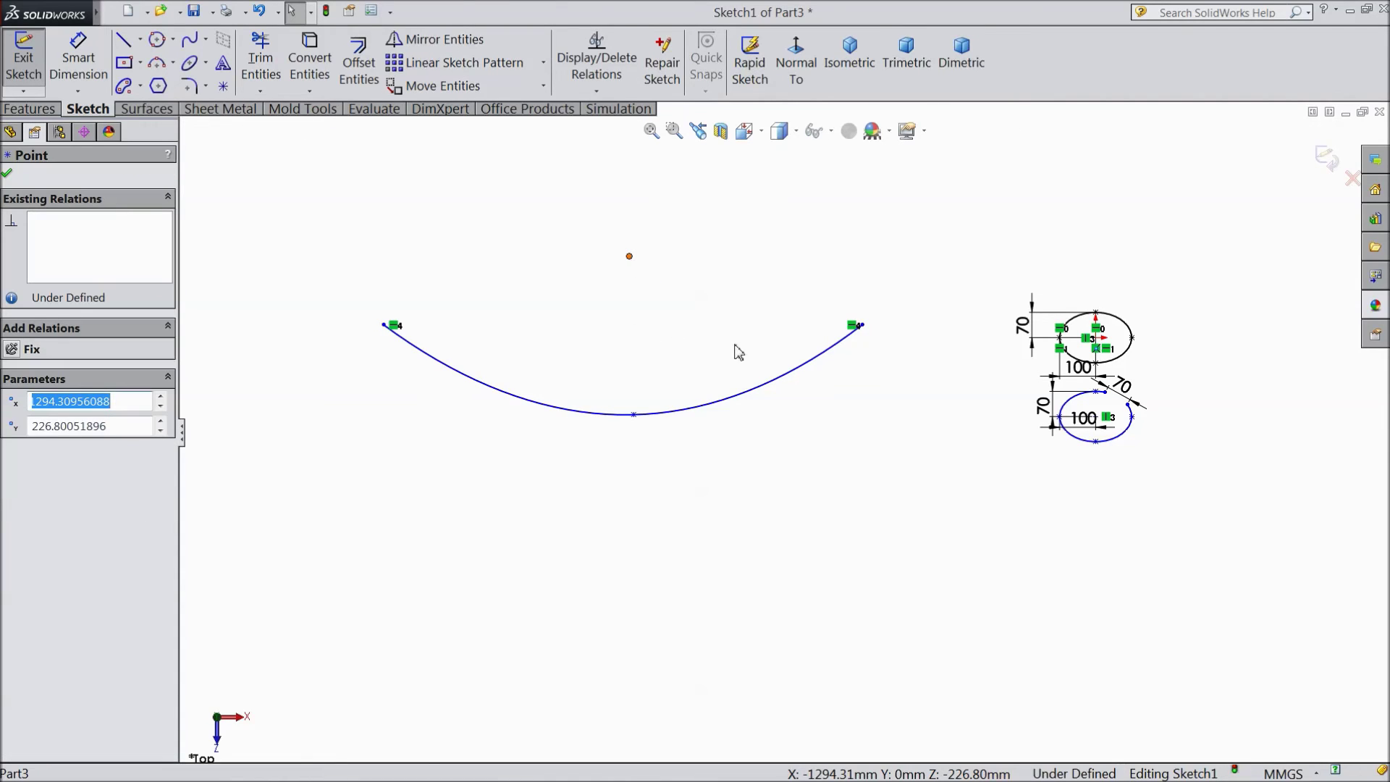
left_click(863, 325, "ctrl")
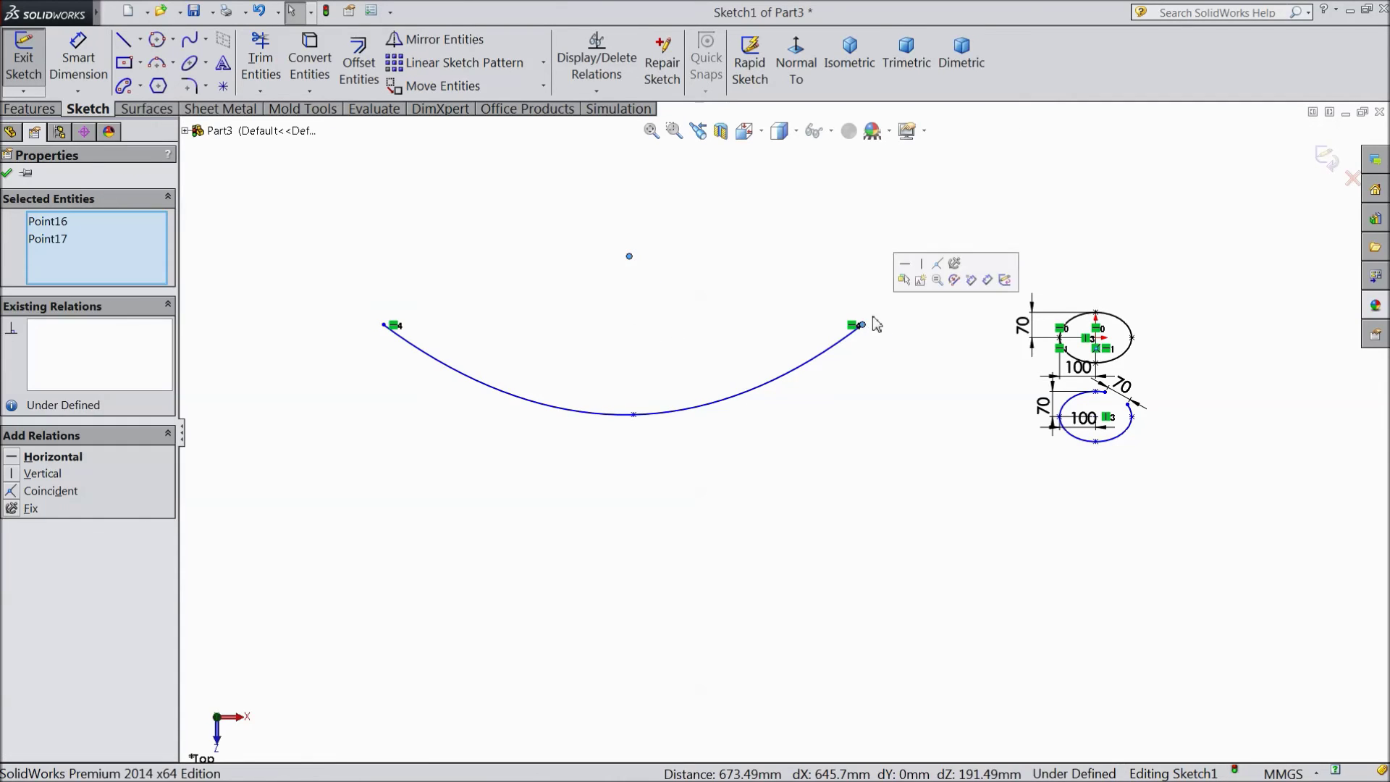
left_click(912, 272)
scroll(572, 333, "down", 2)
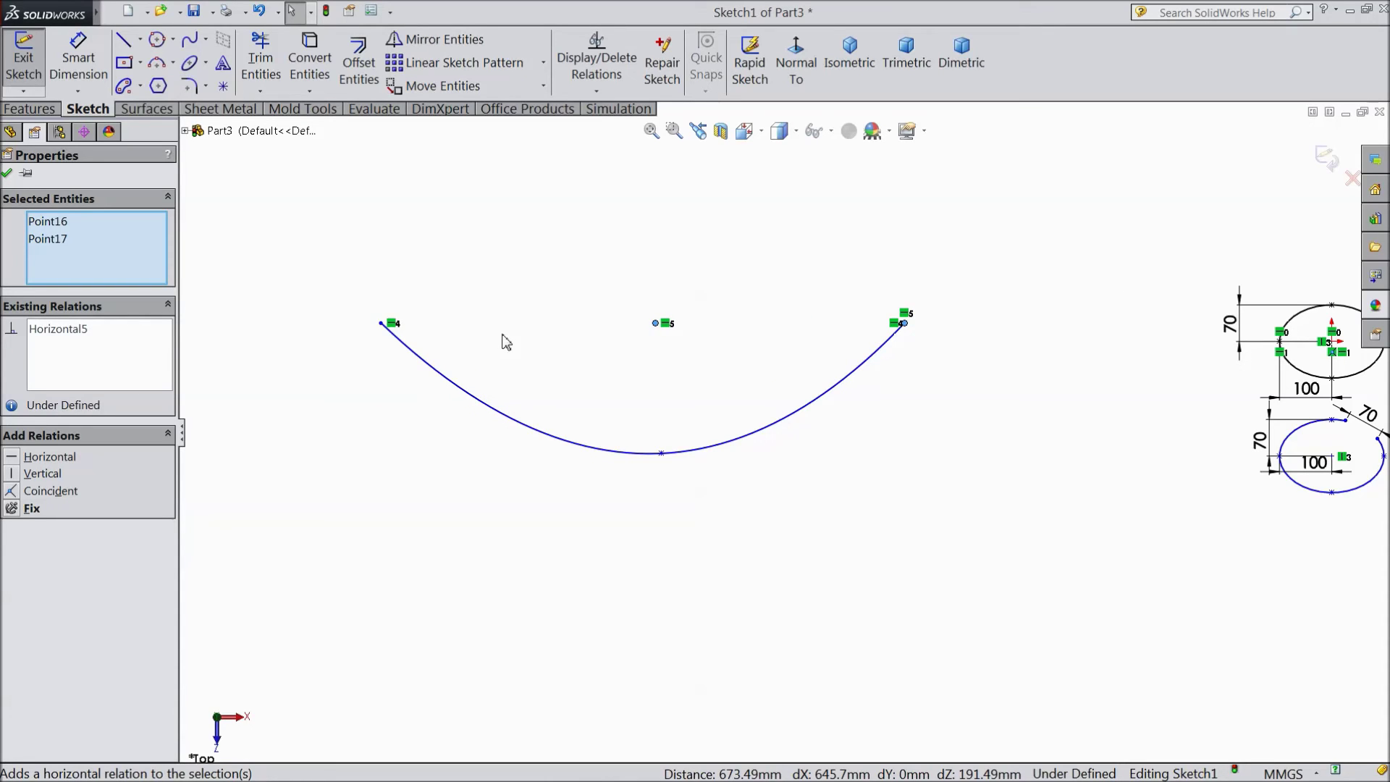
left_click(7, 174)
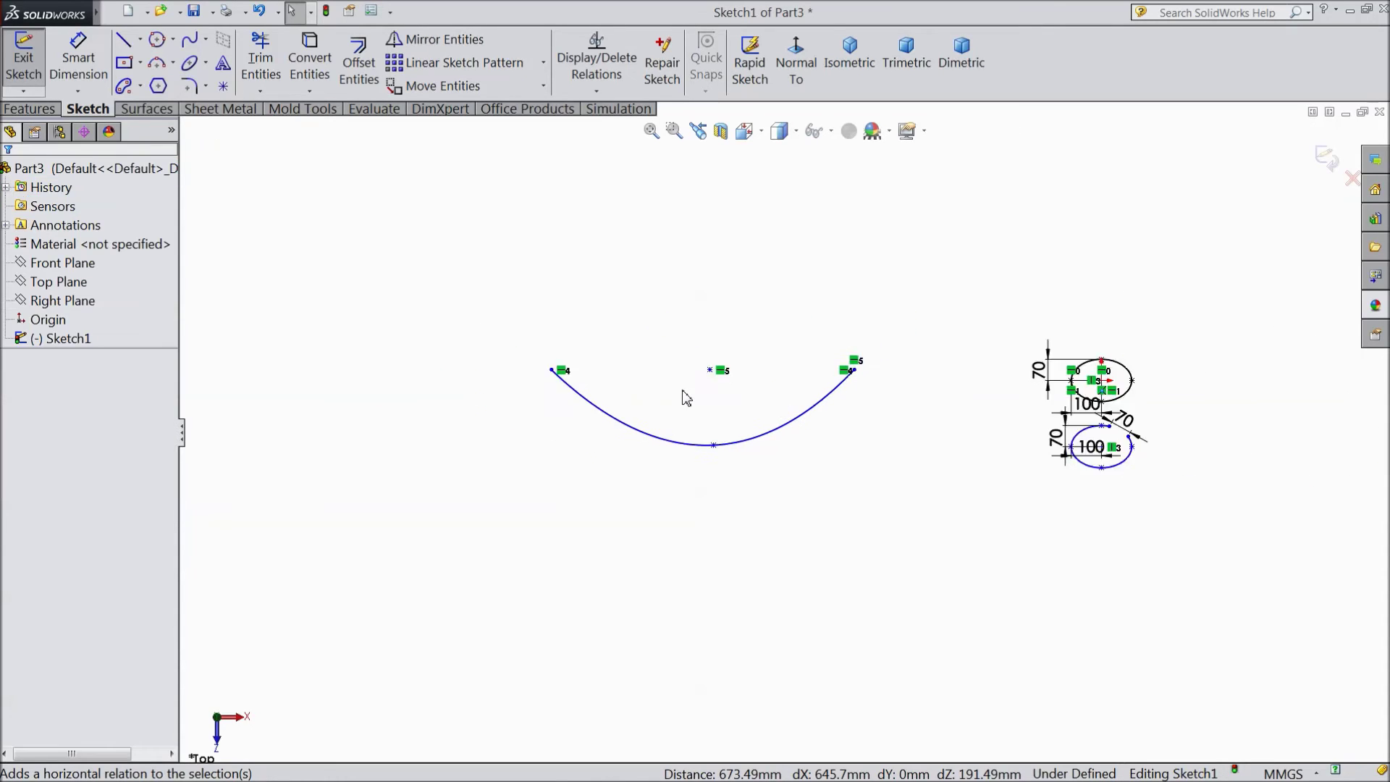
Draw a left-opening conic curve left of the parabola from two endpoints and a bulge point.
left_click(206, 63)
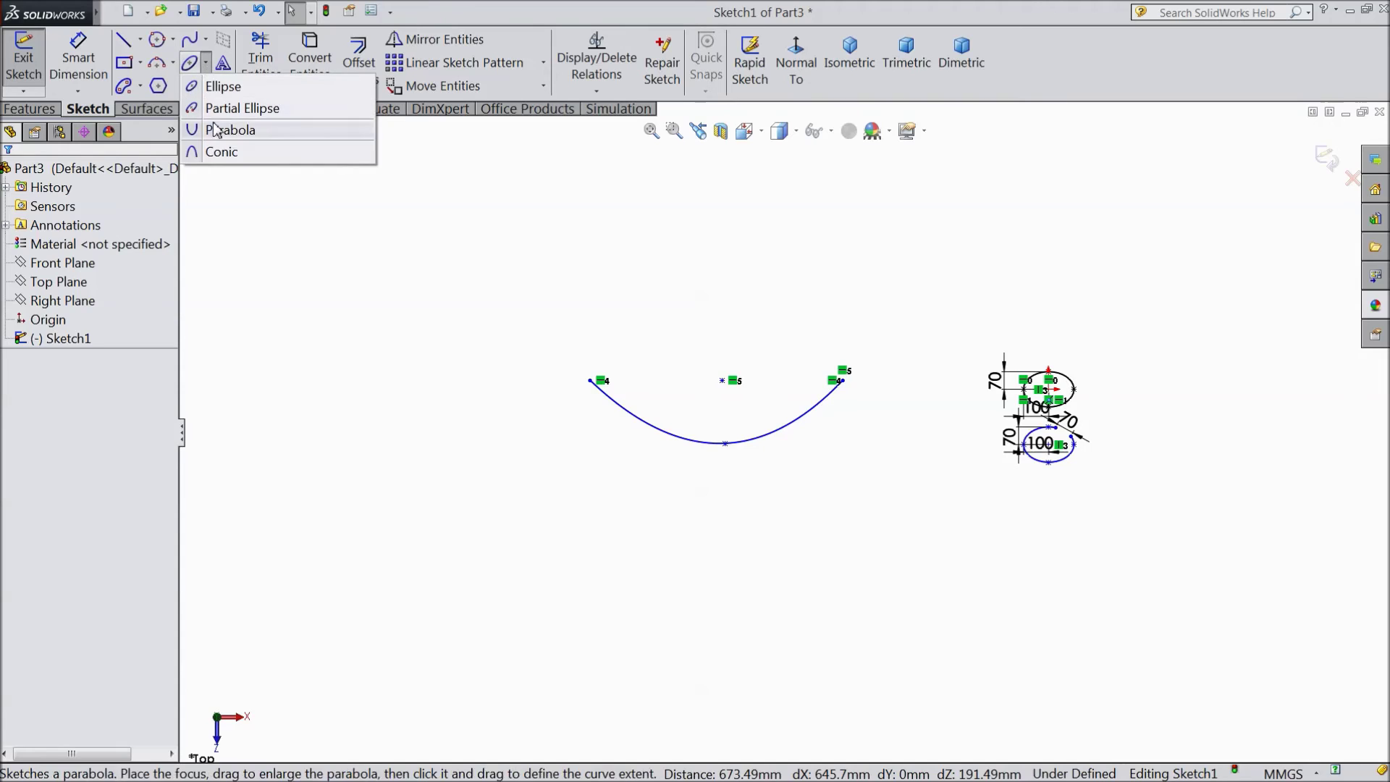
left_click(217, 152)
scroll(786, 435, "up", 3)
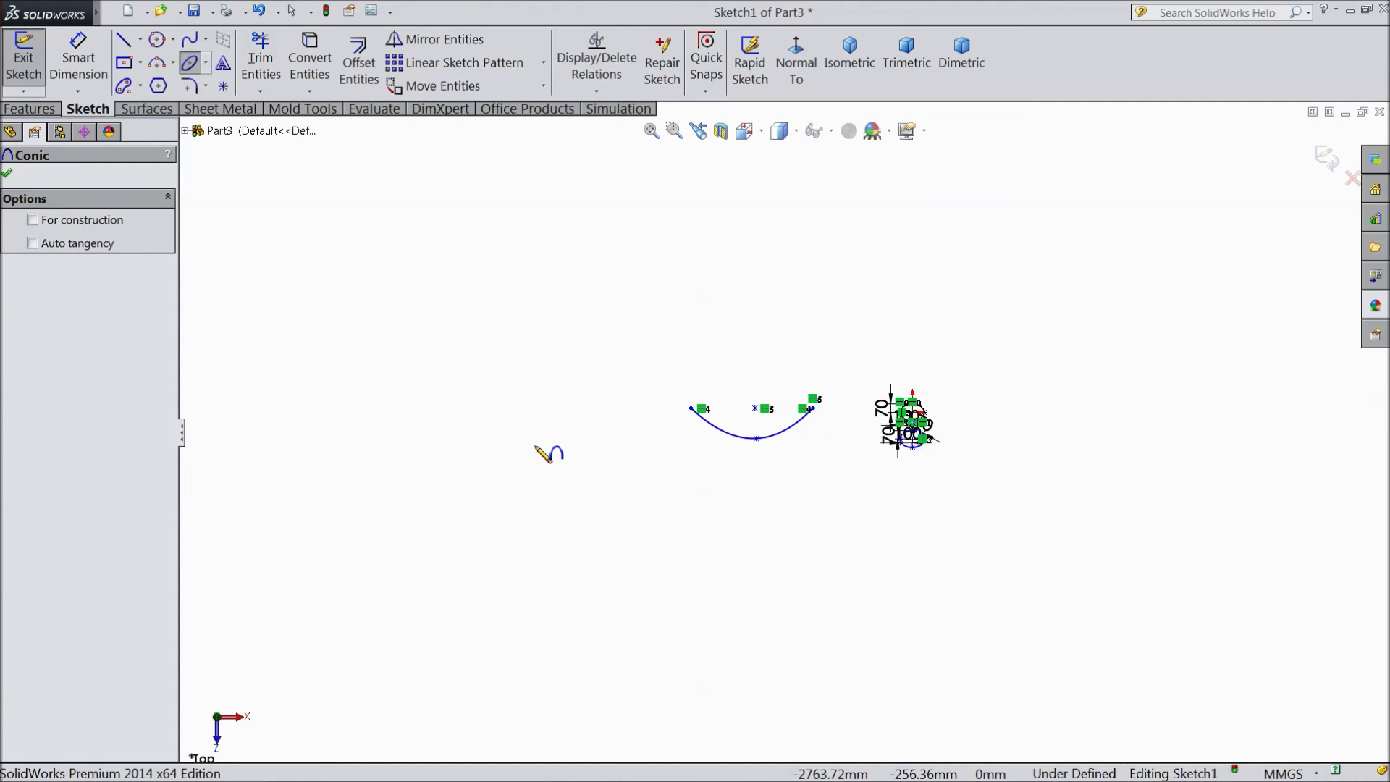
scroll(552, 456, "down", 1)
left_click(358, 422)
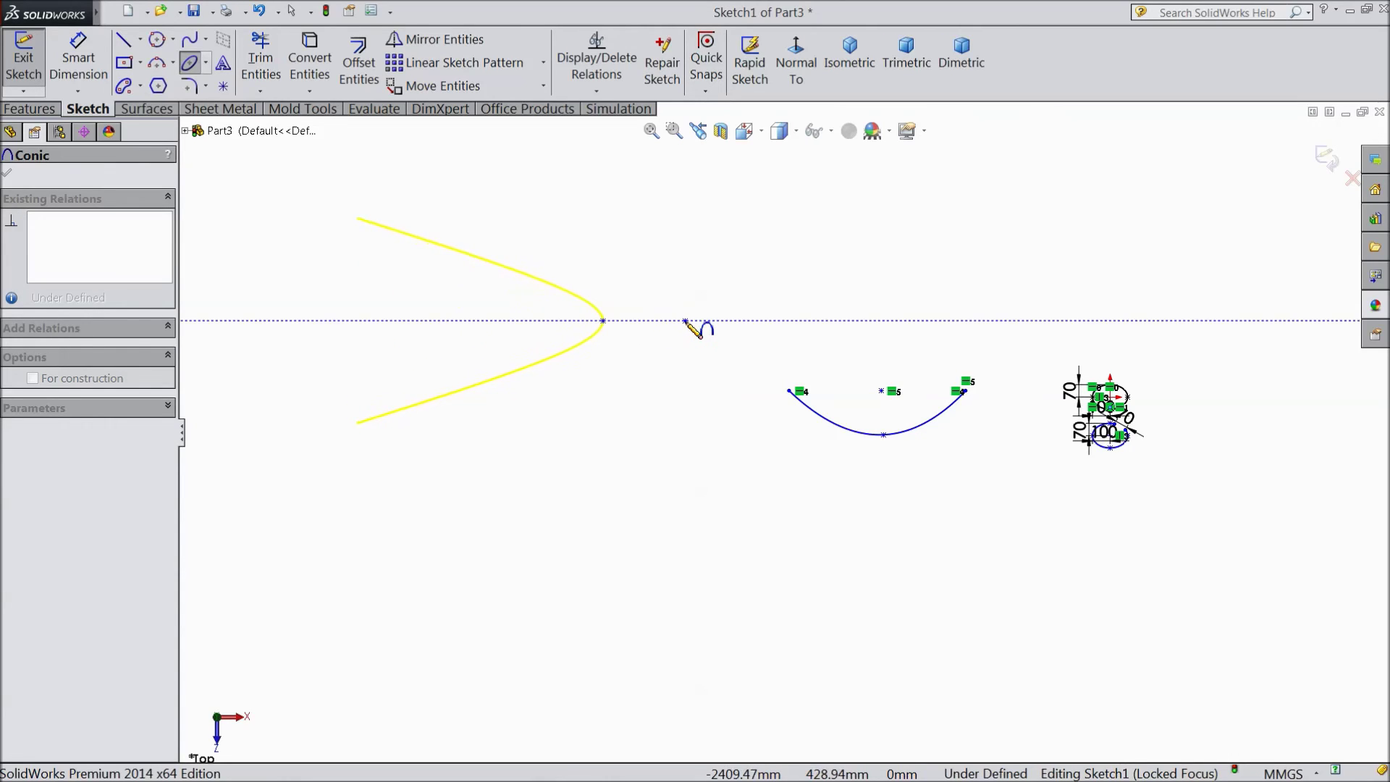
left_click(686, 320)
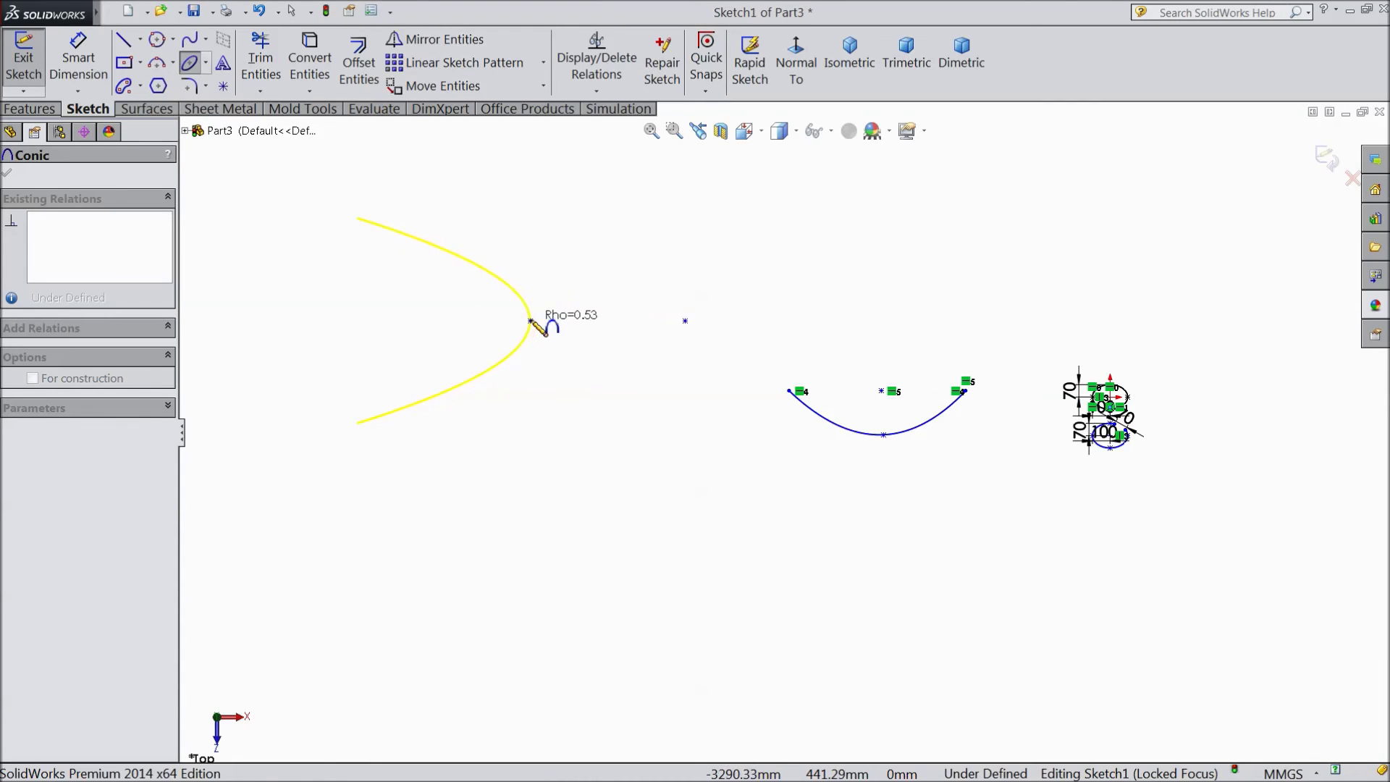
left_click(512, 321)
scroll(561, 358, "up", 2)
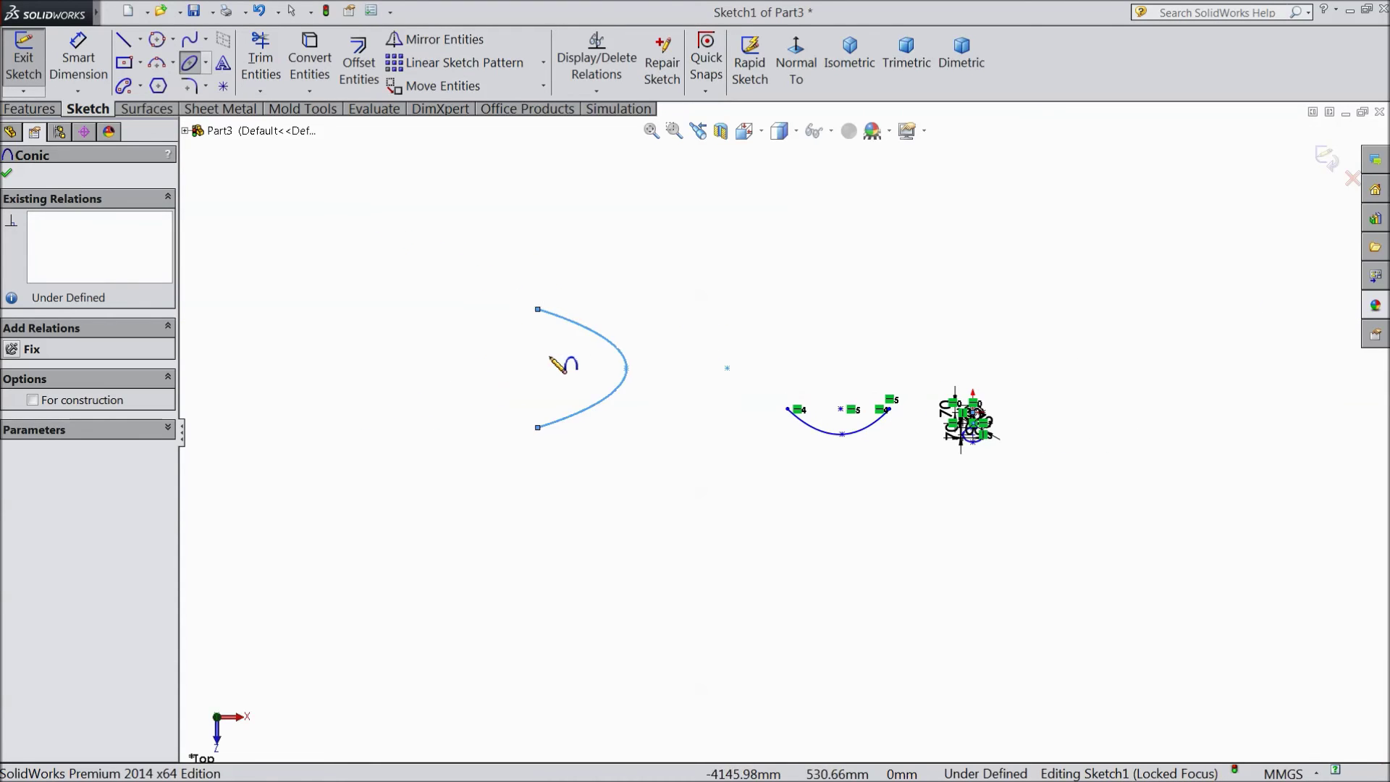
scroll(652, 395, "down", 2)
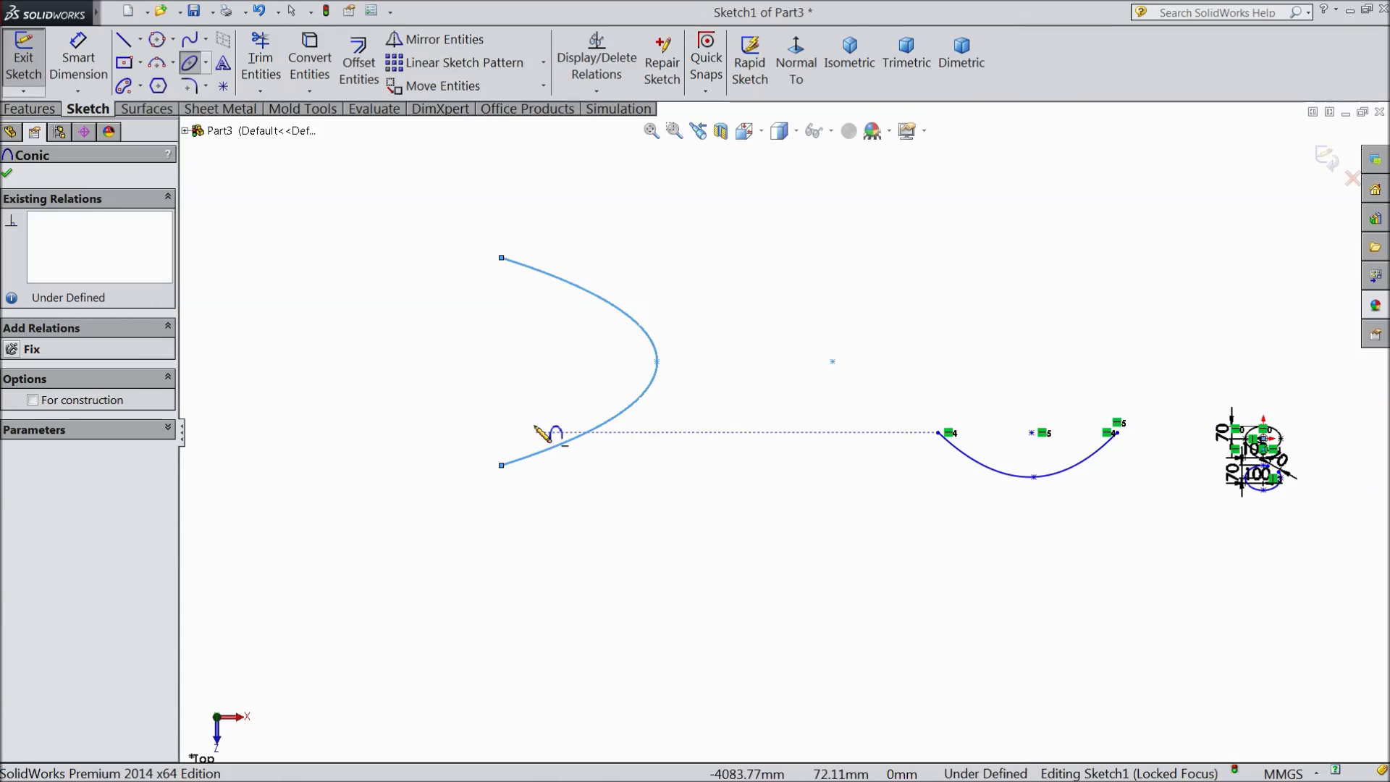
left_click(77, 65)
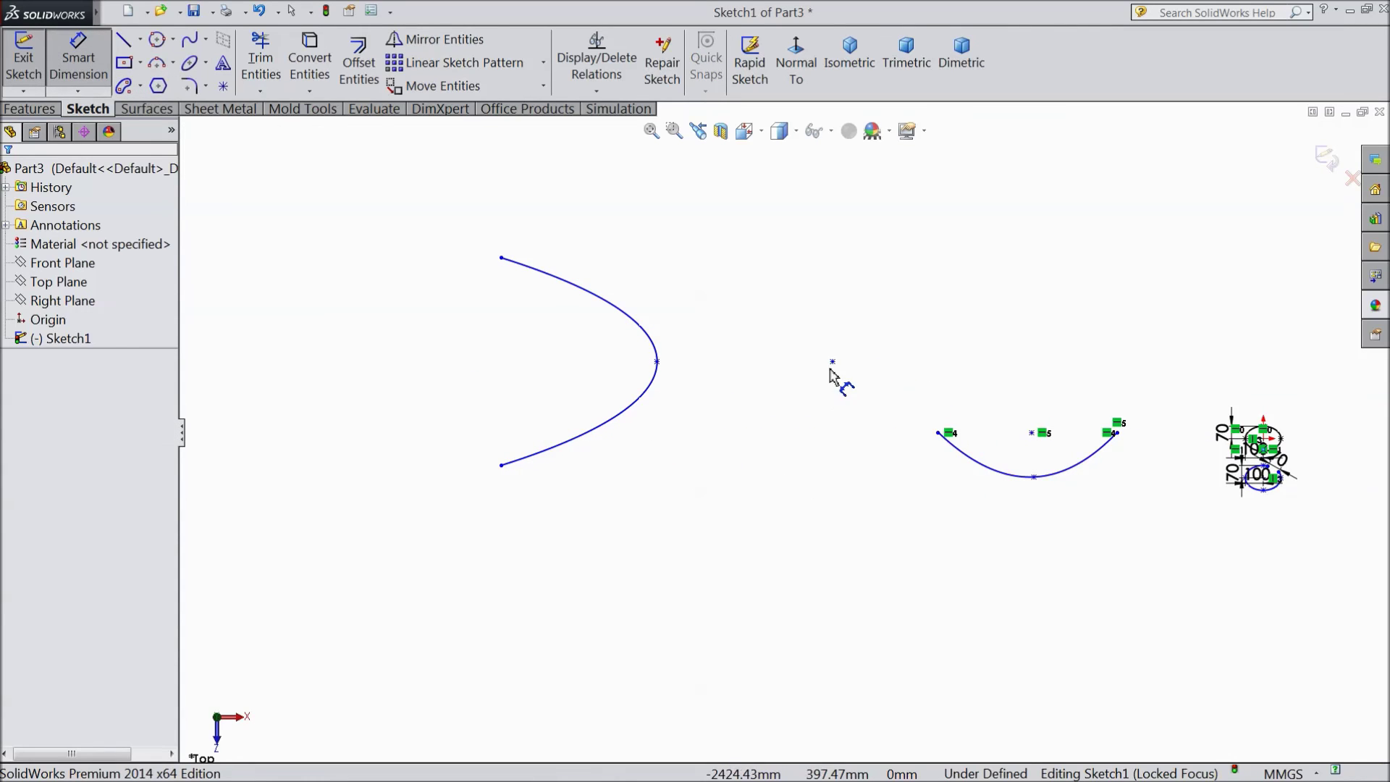
Dimension the horizontal distance from the sketch point to the conic apex as 1000 mm.
left_click(833, 363)
left_click(657, 362)
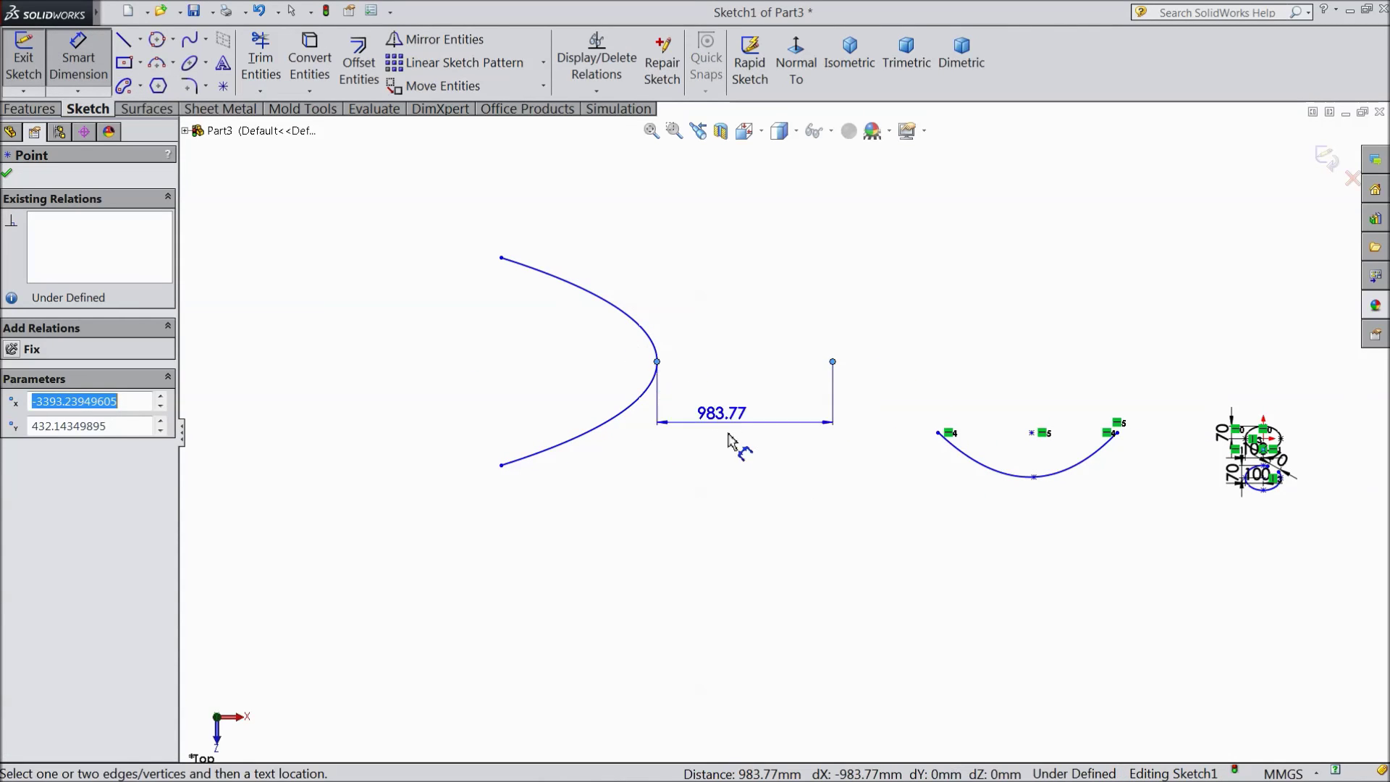
left_click(736, 442)
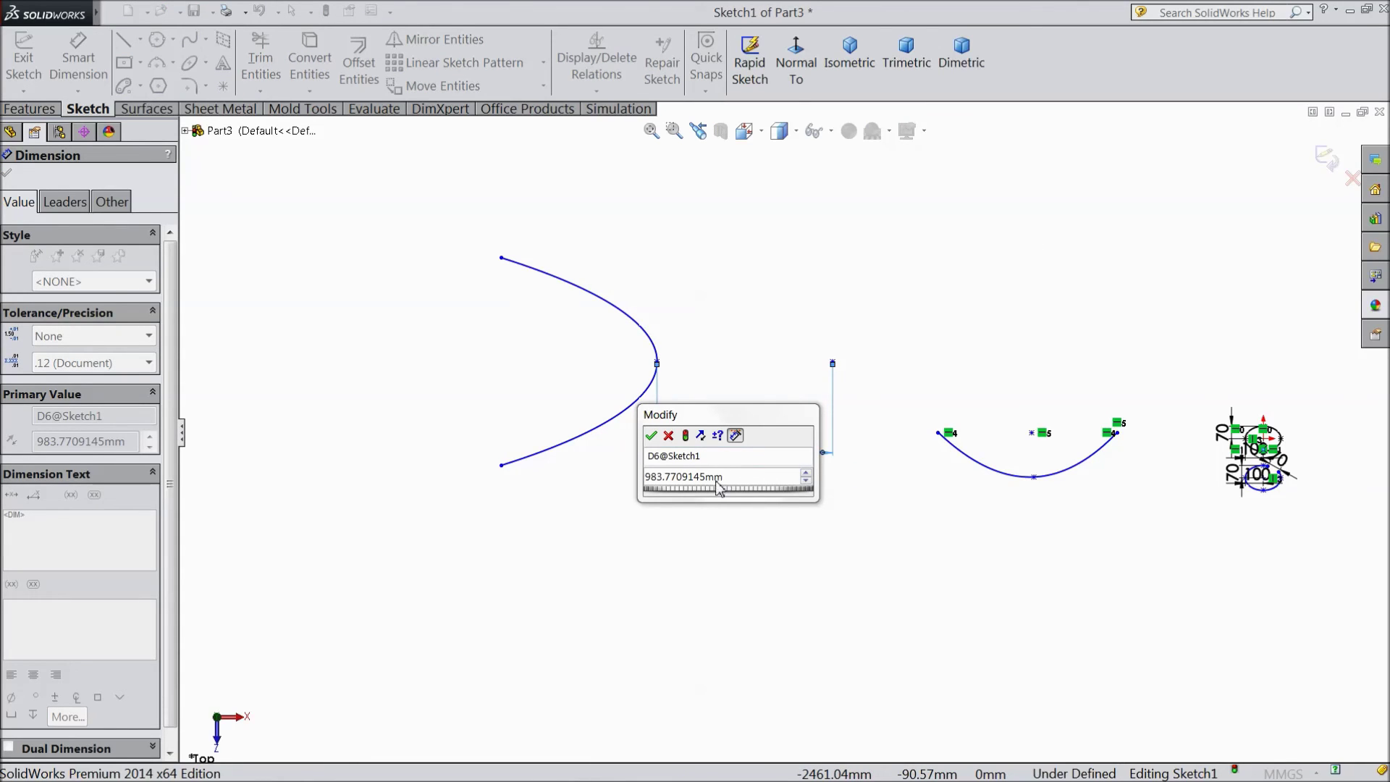
left_click_drag(733, 482, 655, 478)
type("1000")
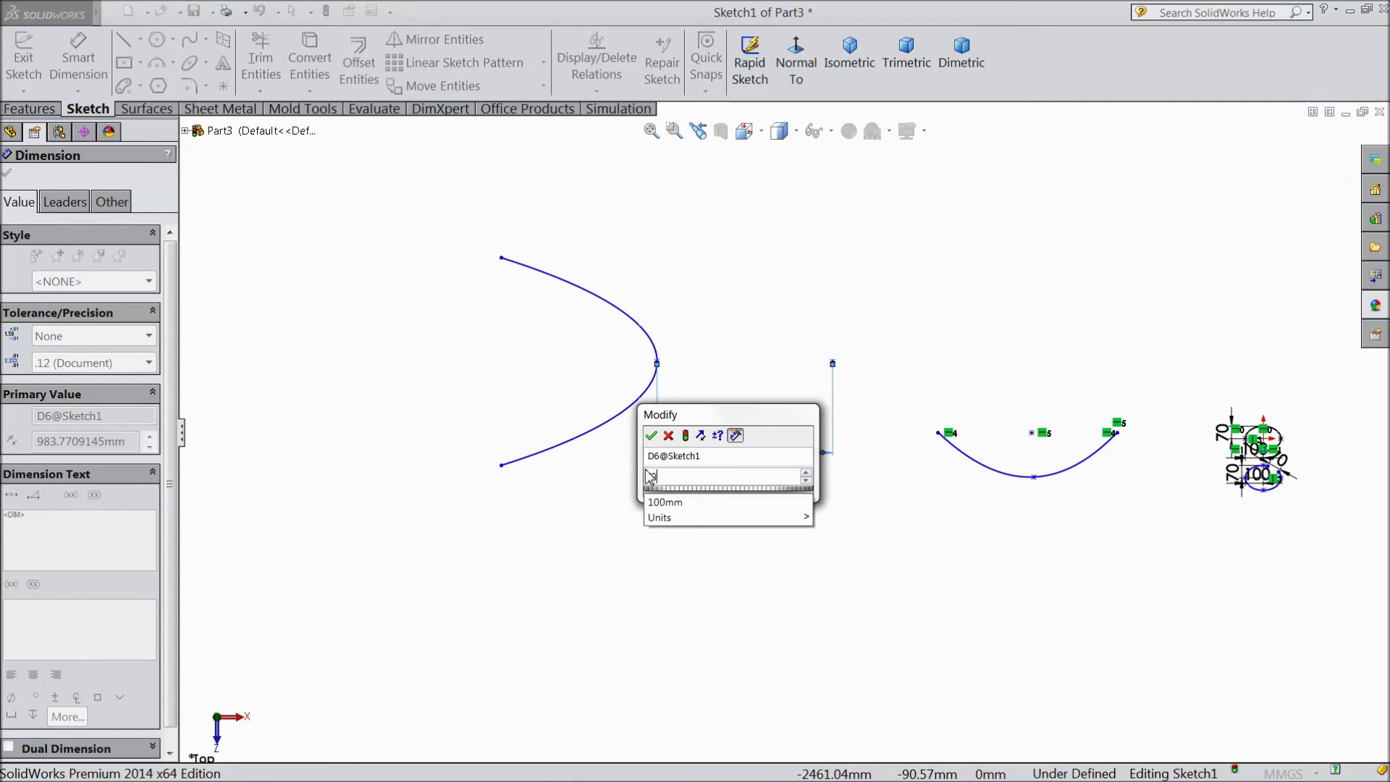
key("Return")
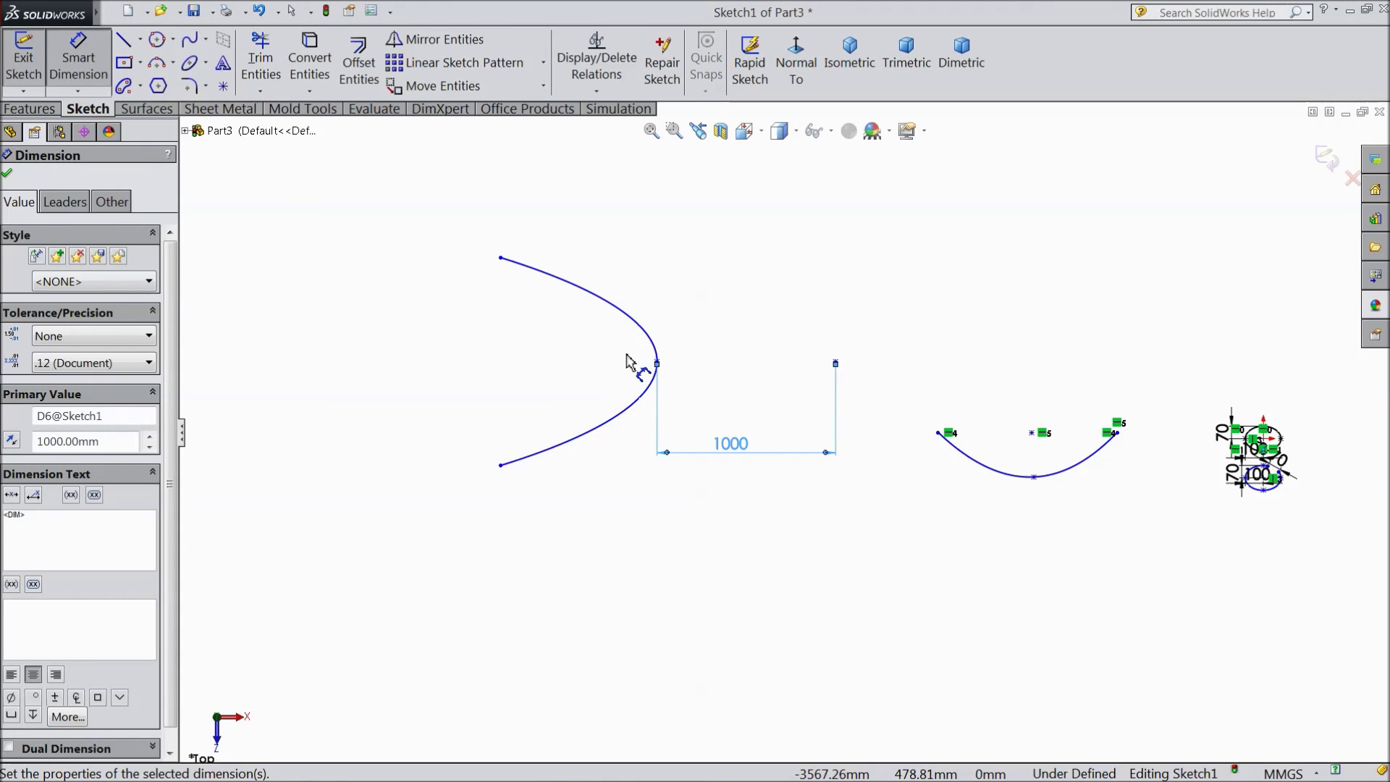
Dimension the conic's upper endpoint to its apex as 1000 mm.
left_click(501, 258)
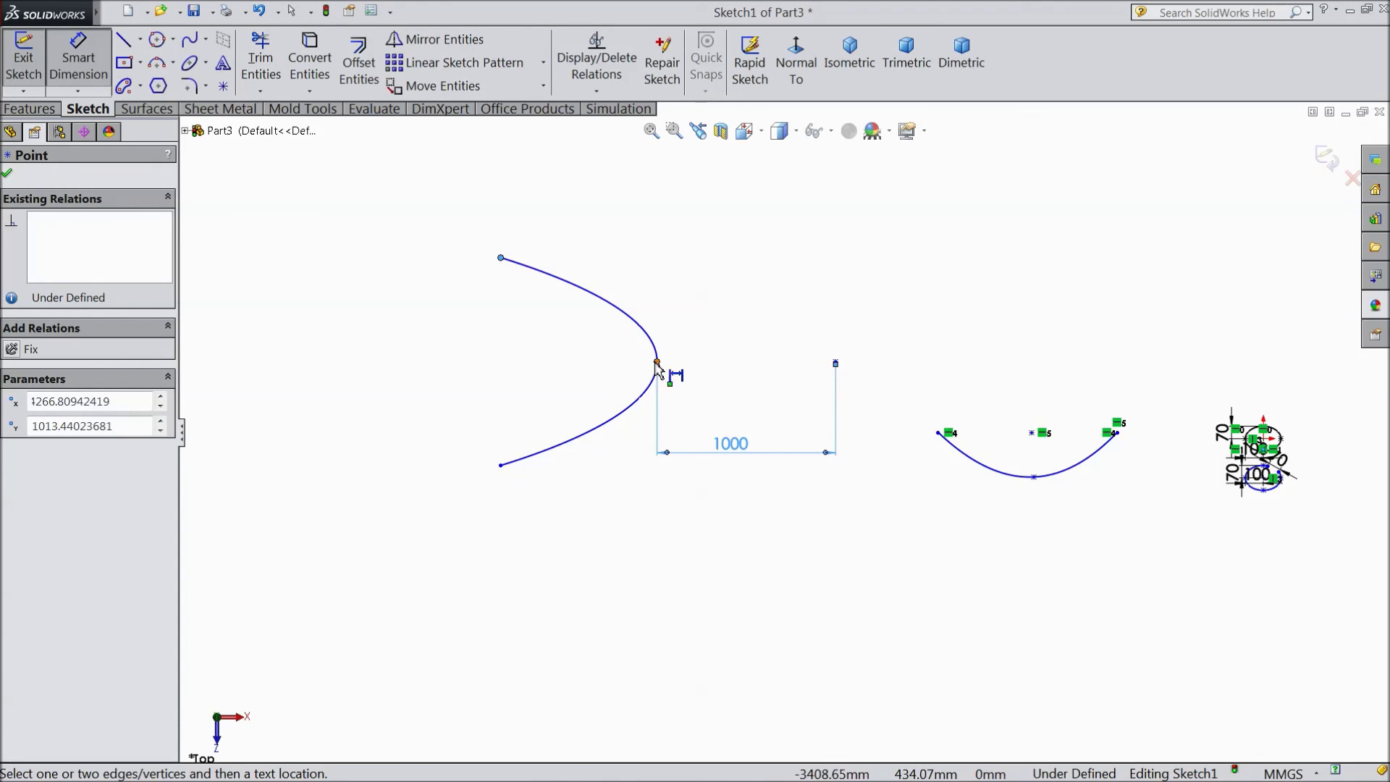
left_click(657, 363)
left_click(578, 216)
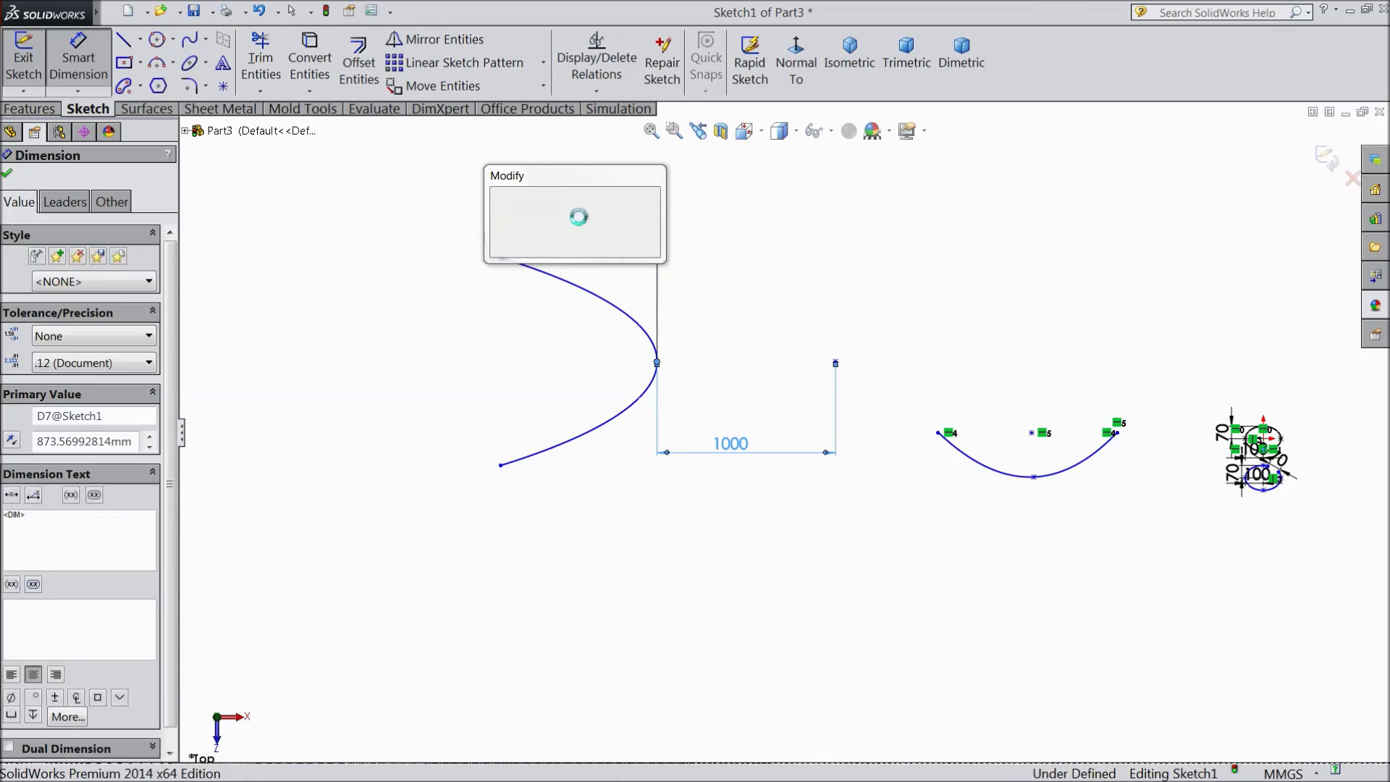
type("1000")
key("Return")
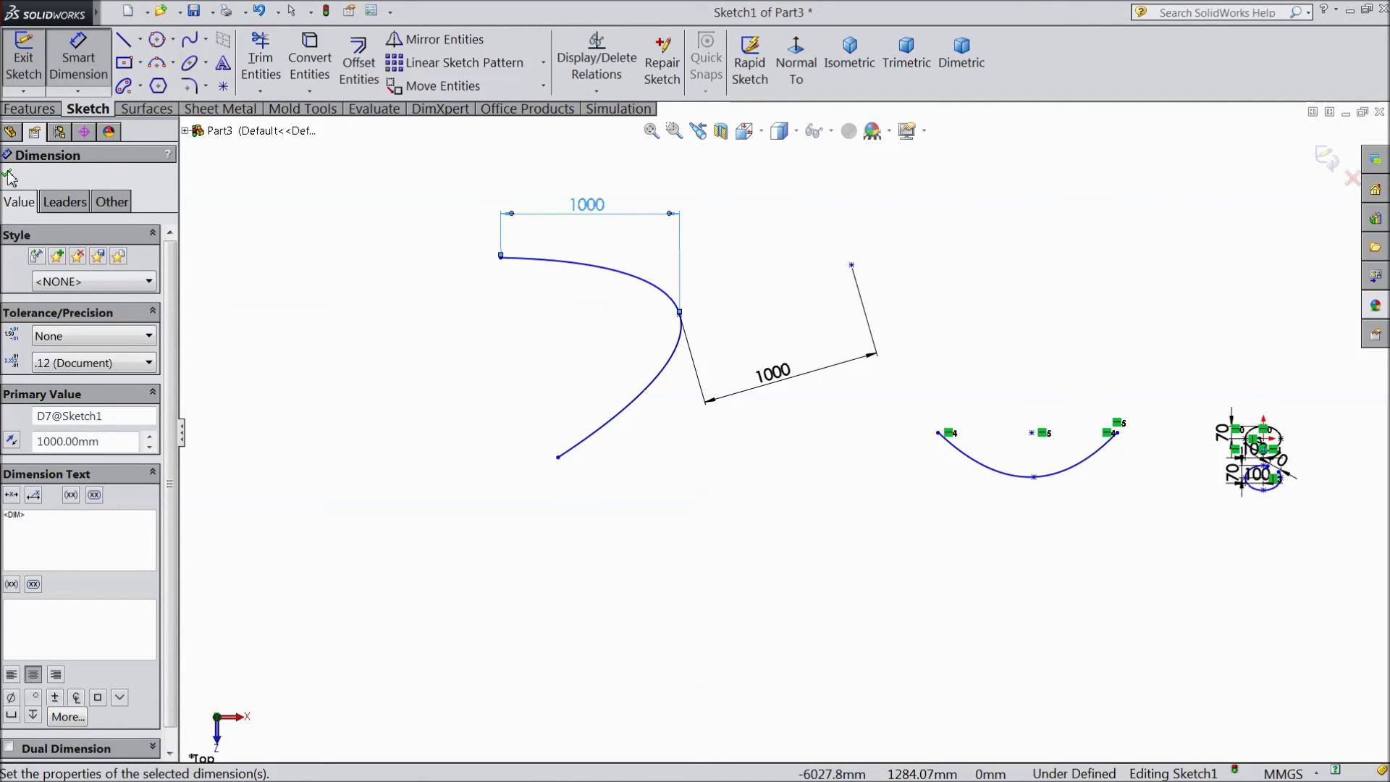
Make the conic's upper and lower endpoints vertically aligned.
left_click(9, 175)
left_click(500, 259)
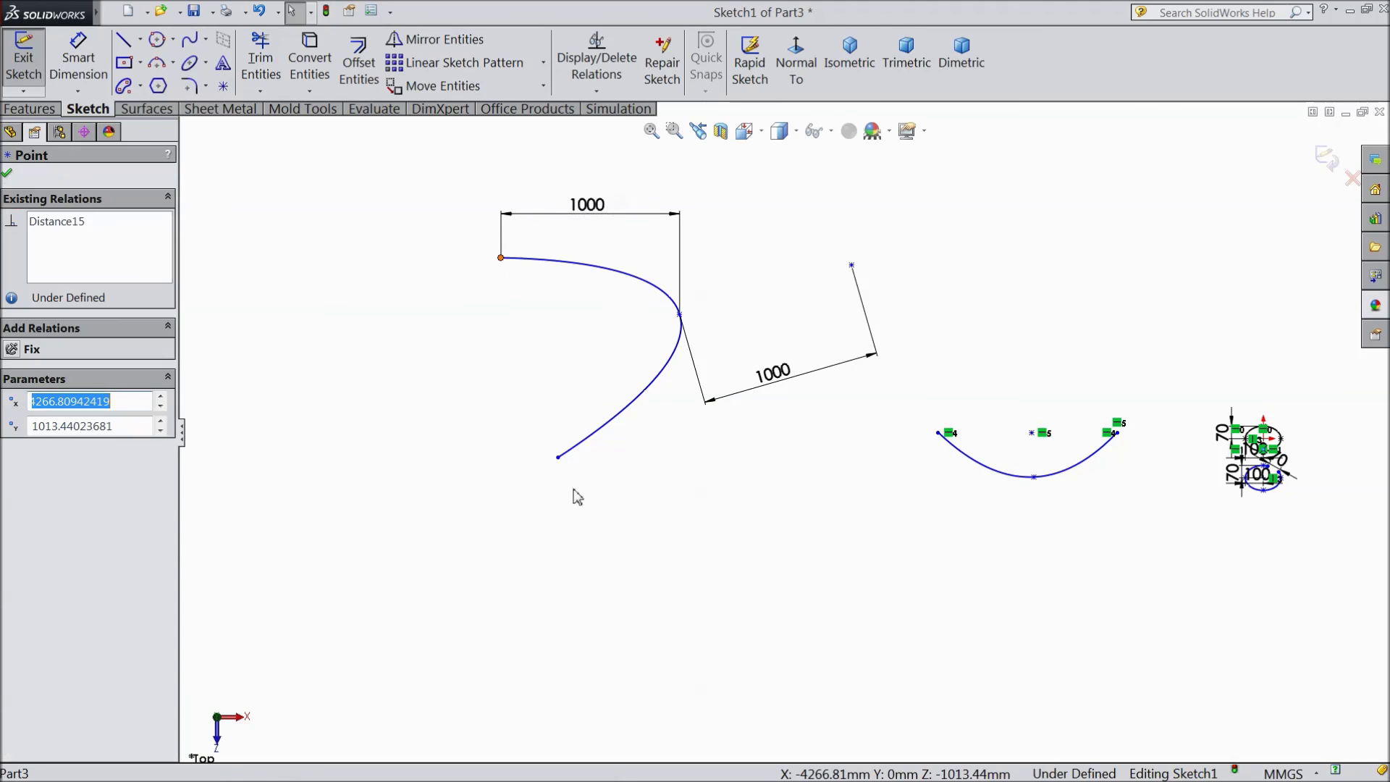
left_click(557, 458, "ctrl")
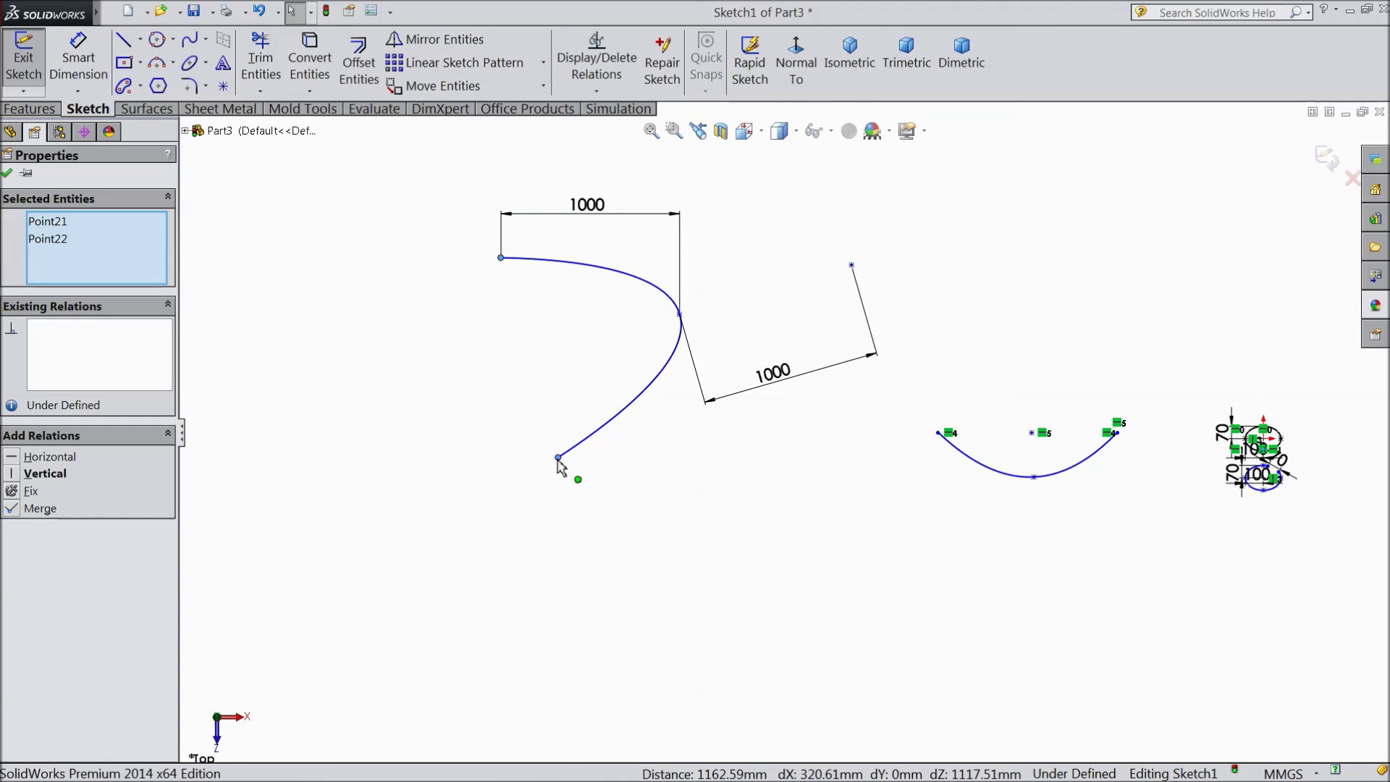
left_click(615, 398)
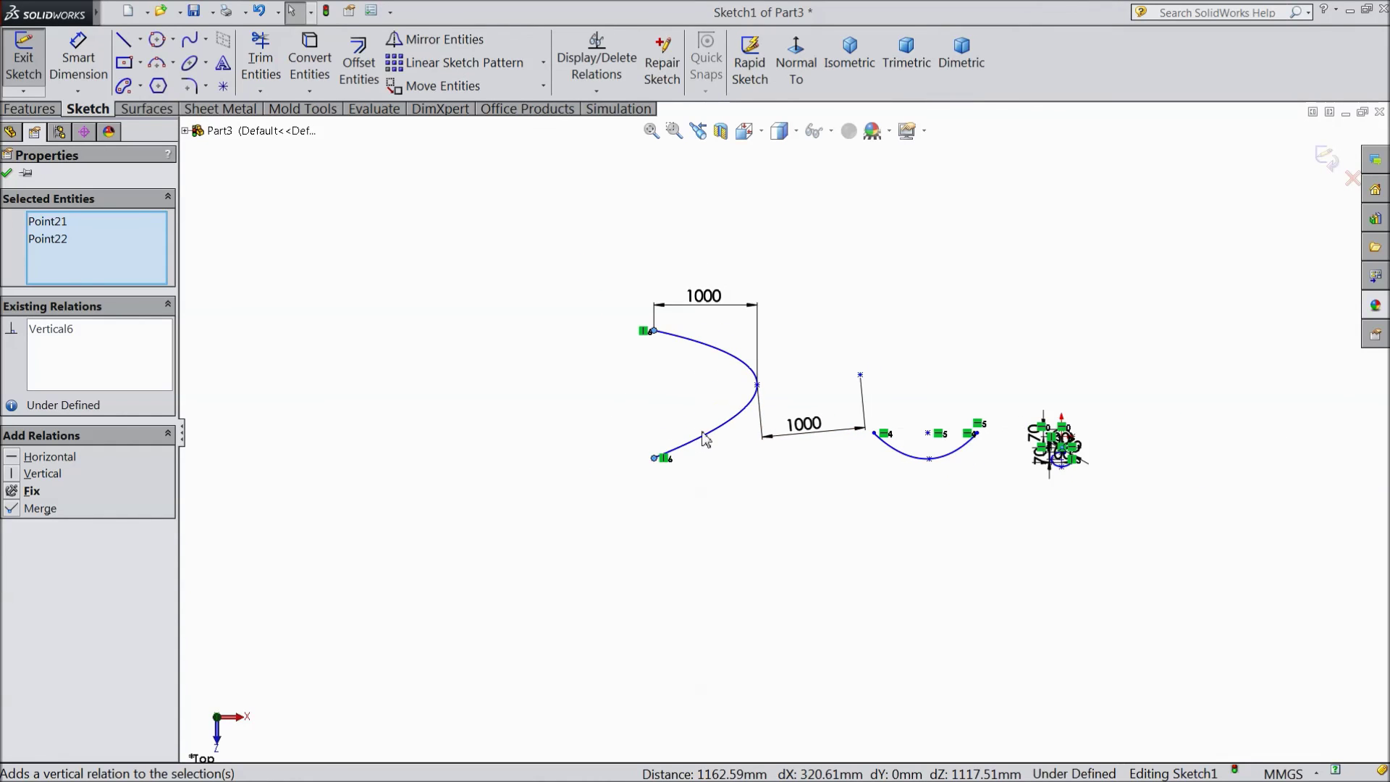
key("ctrl+Left")
key("ctrl+Left")
key("ctrl+Left")
scroll(901, 438, "down", 2)
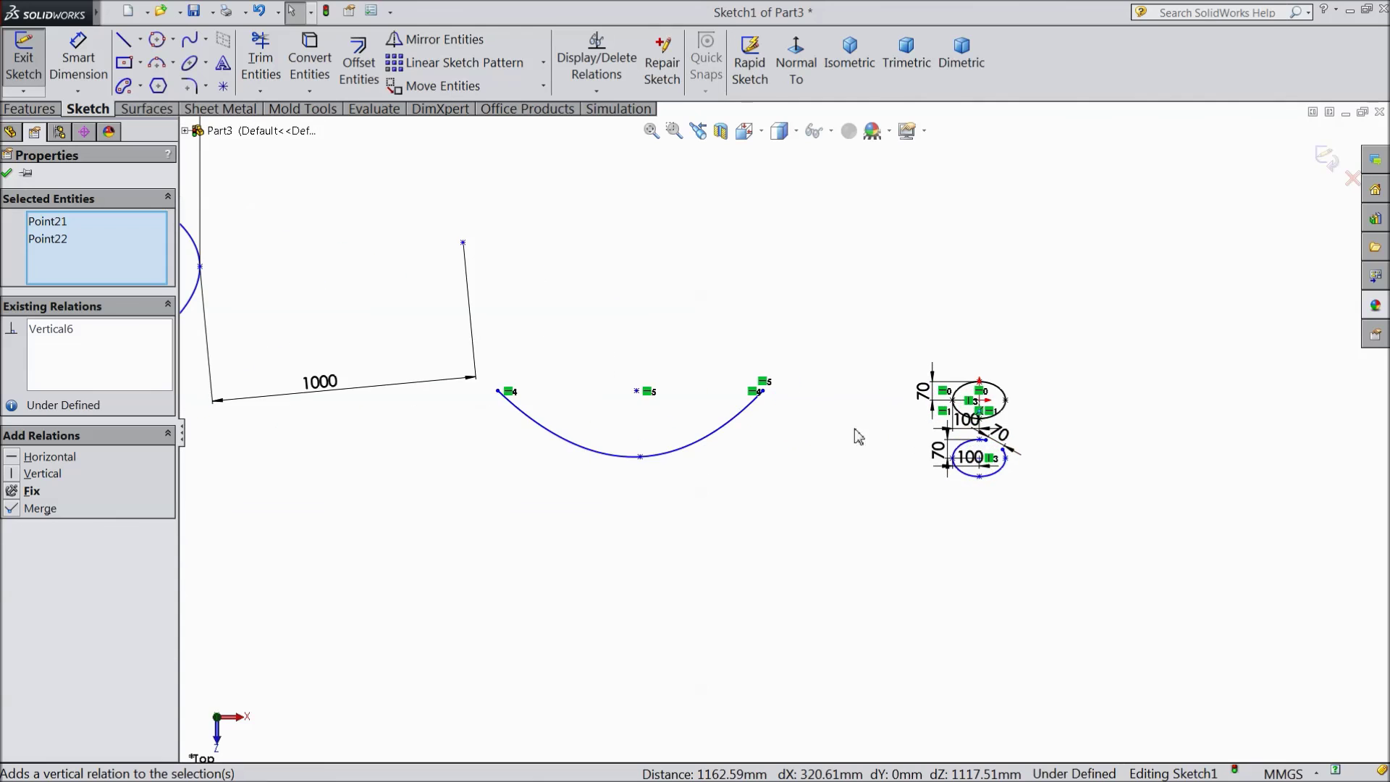
scroll(768, 427, "down", 1)
scroll(769, 428, "down", 1)
scroll(1163, 432, "down", 1)
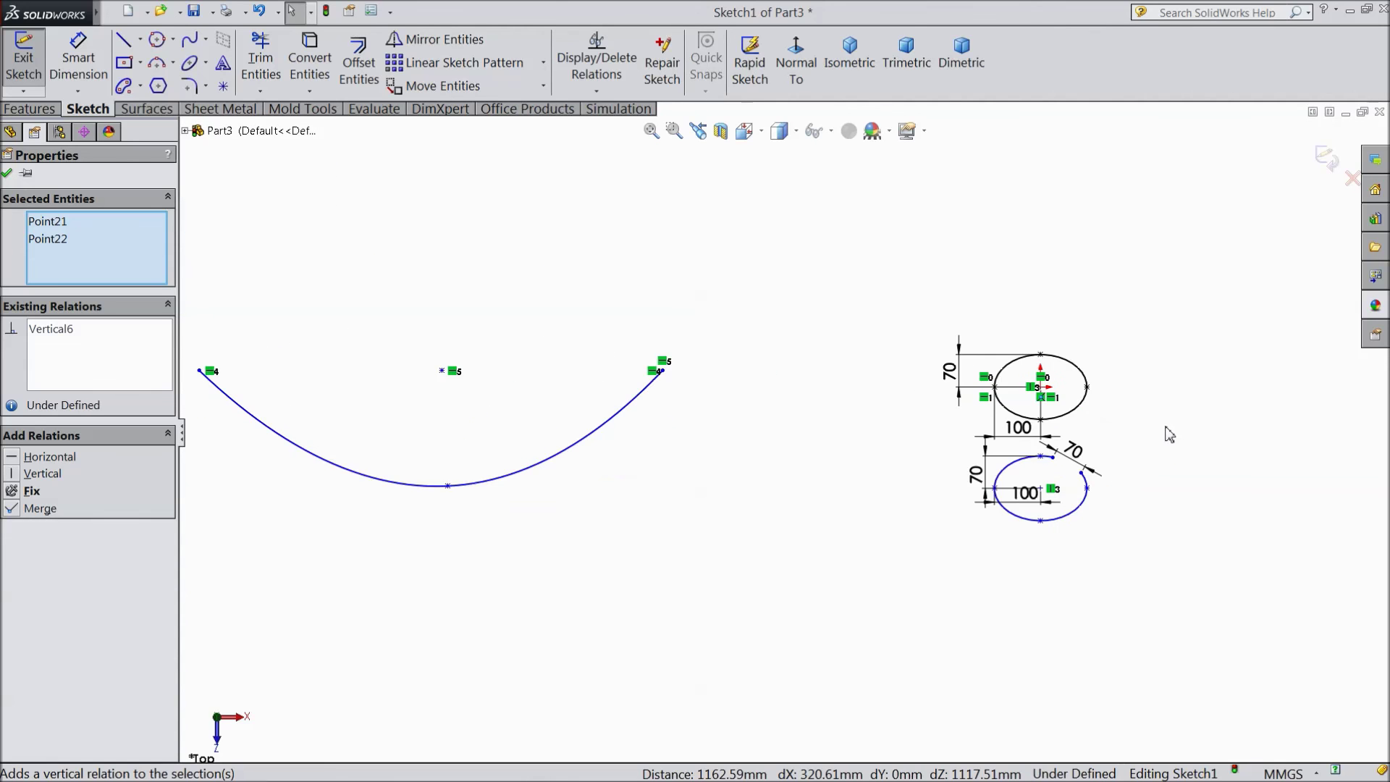
scroll(1067, 438, "down", 1)
scroll(1164, 456, "down", 1)
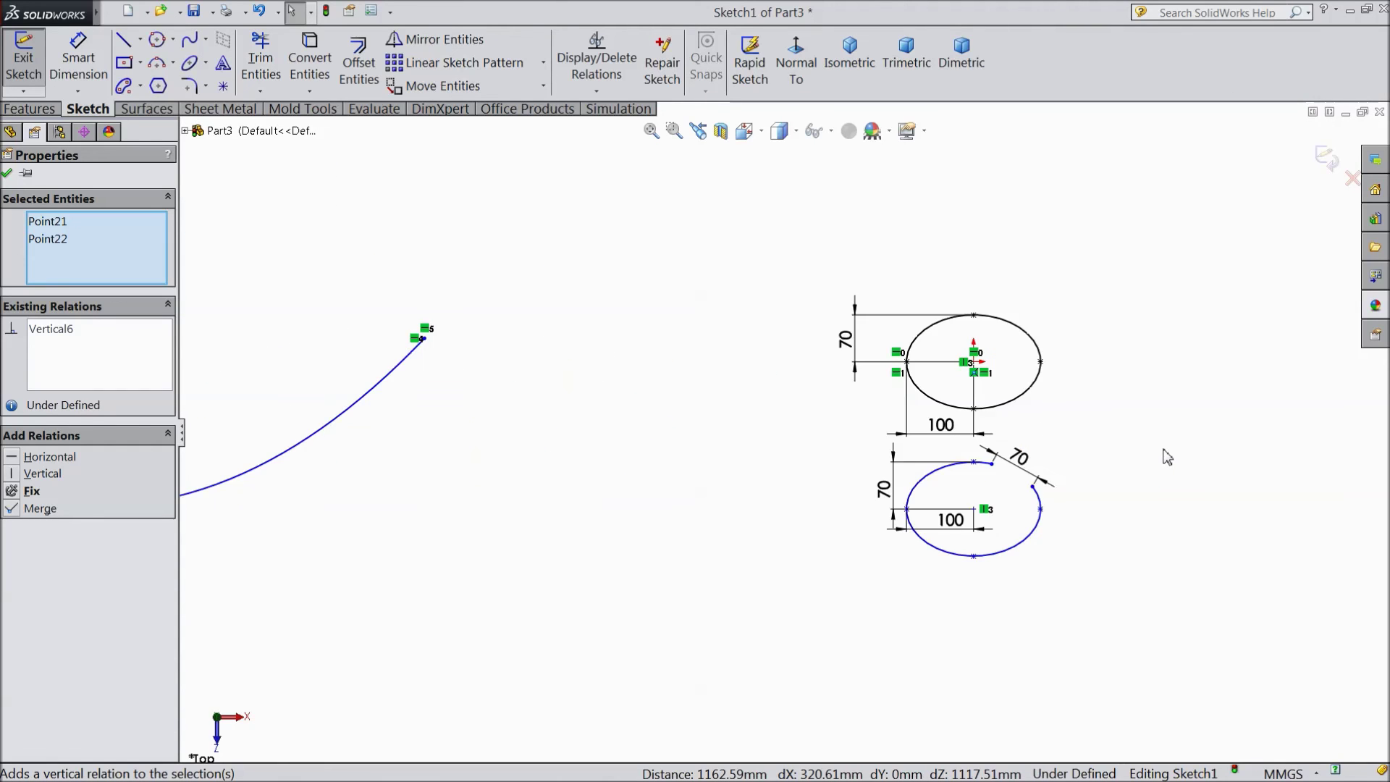
scroll(1111, 459, "down", 1)
scroll(1111, 459, "down", 1)
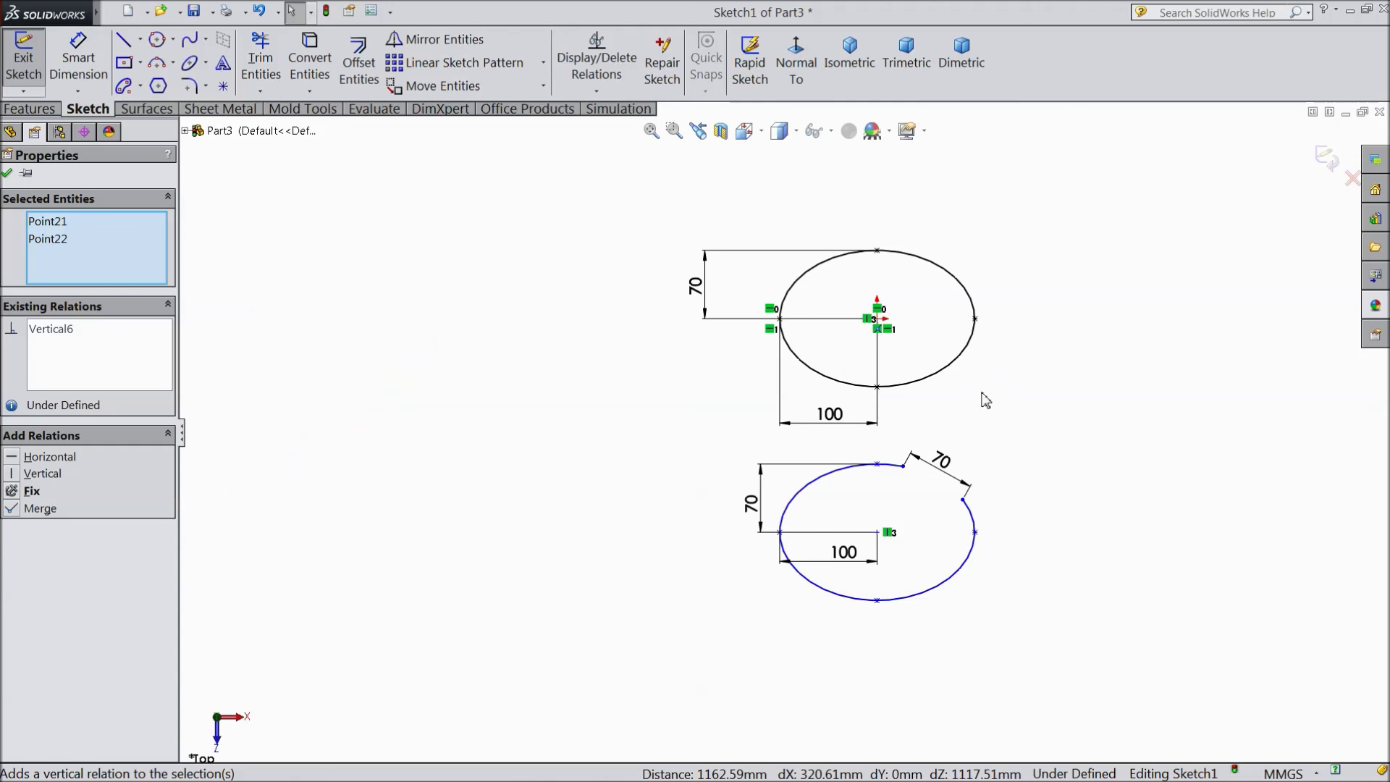
scroll(964, 415, "up", 2)
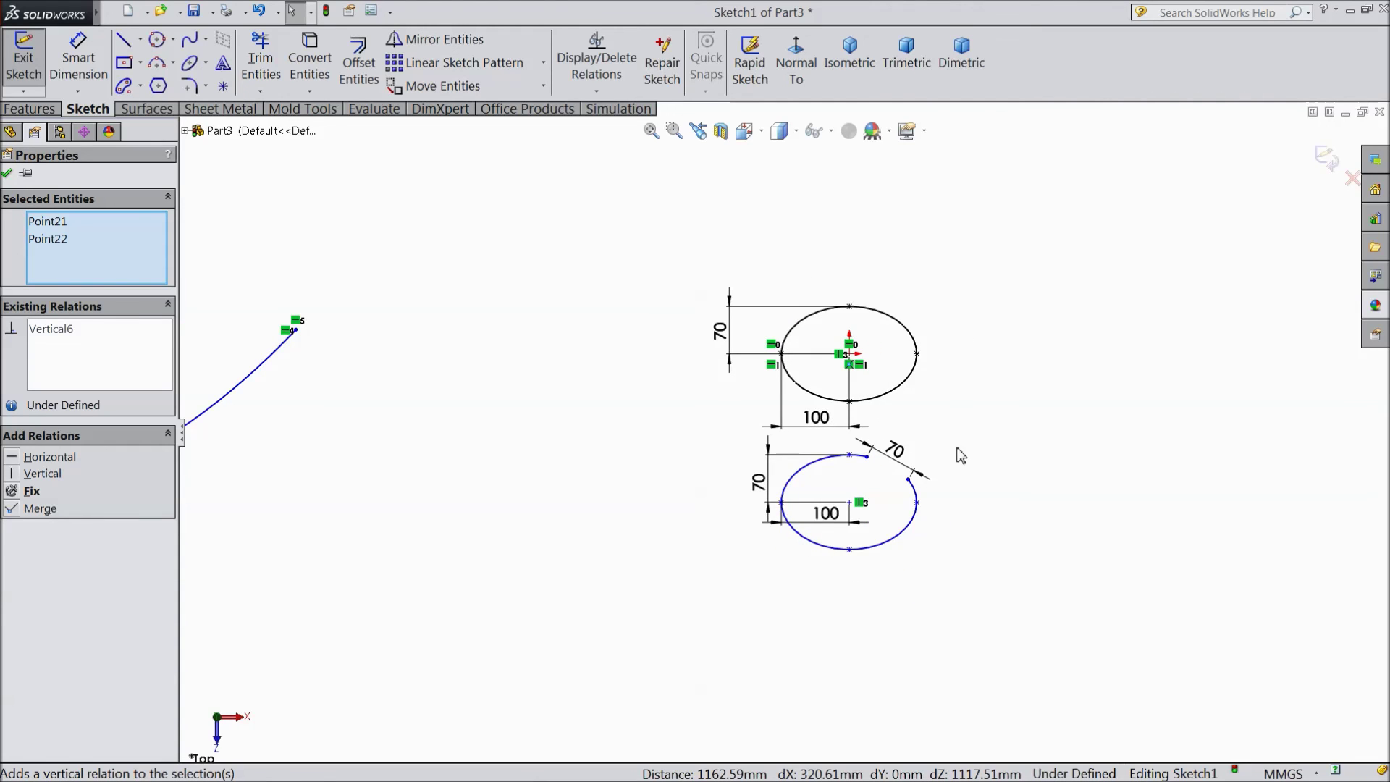